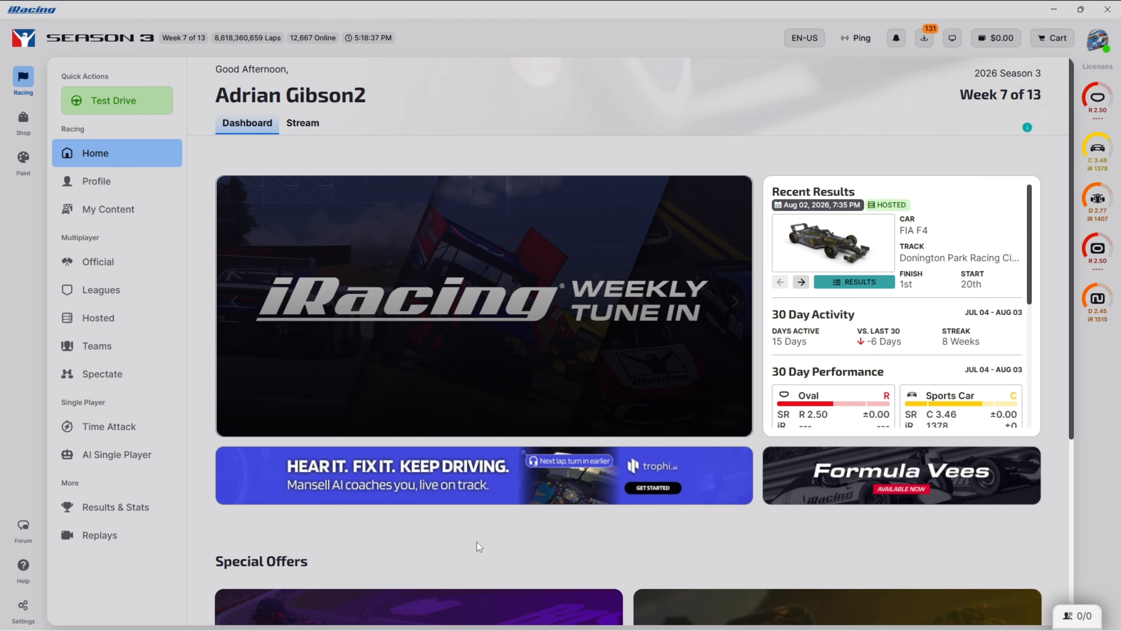
- Switch to the web browser and skim the PCA Sim Racing article on setting up heat racing, from Time Limit through Final Steps
{"action": "mouse_move", "coordinate": [652, 621]}
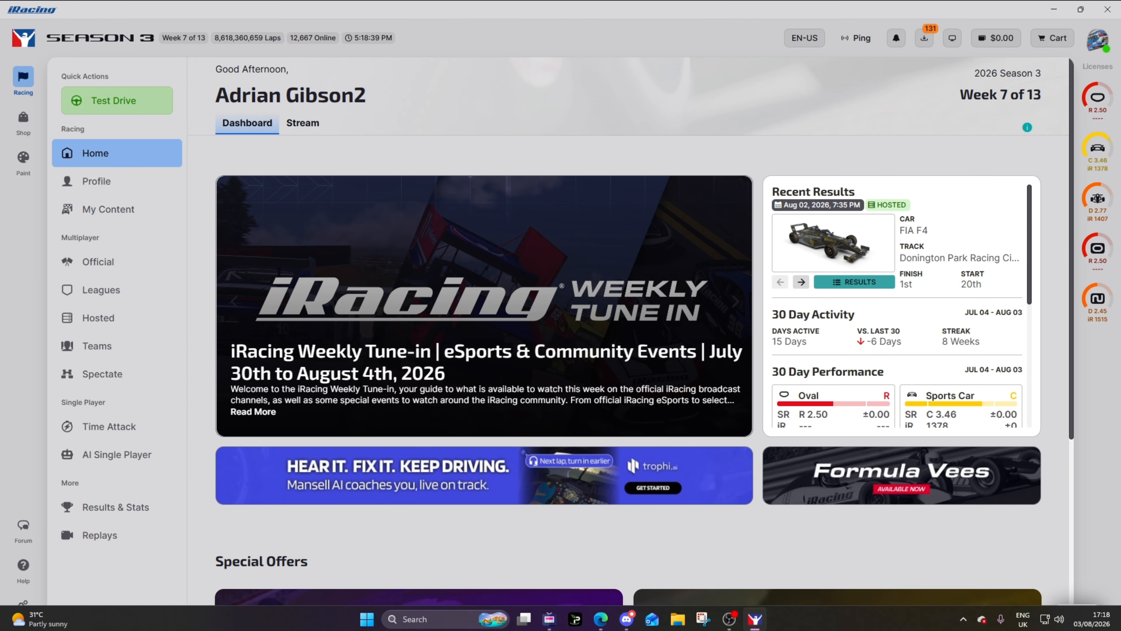
{"action": "left_click", "coordinate": [600, 616]}
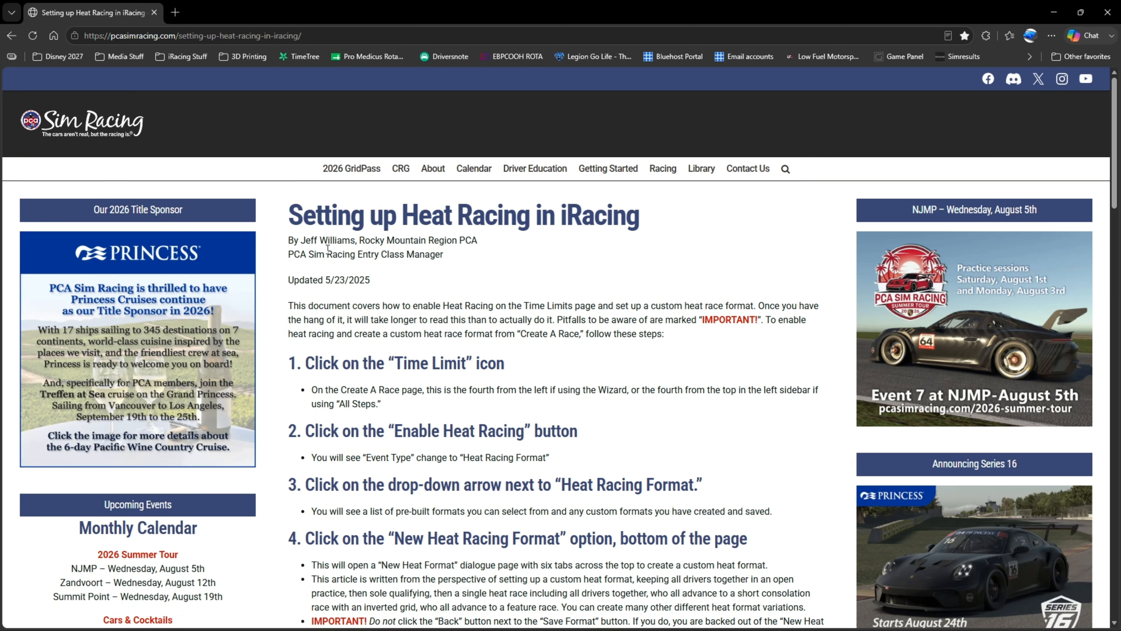
{"action": "scroll", "coordinate": [623, 302], "scroll_direction": "down", "scroll_amount": 1}
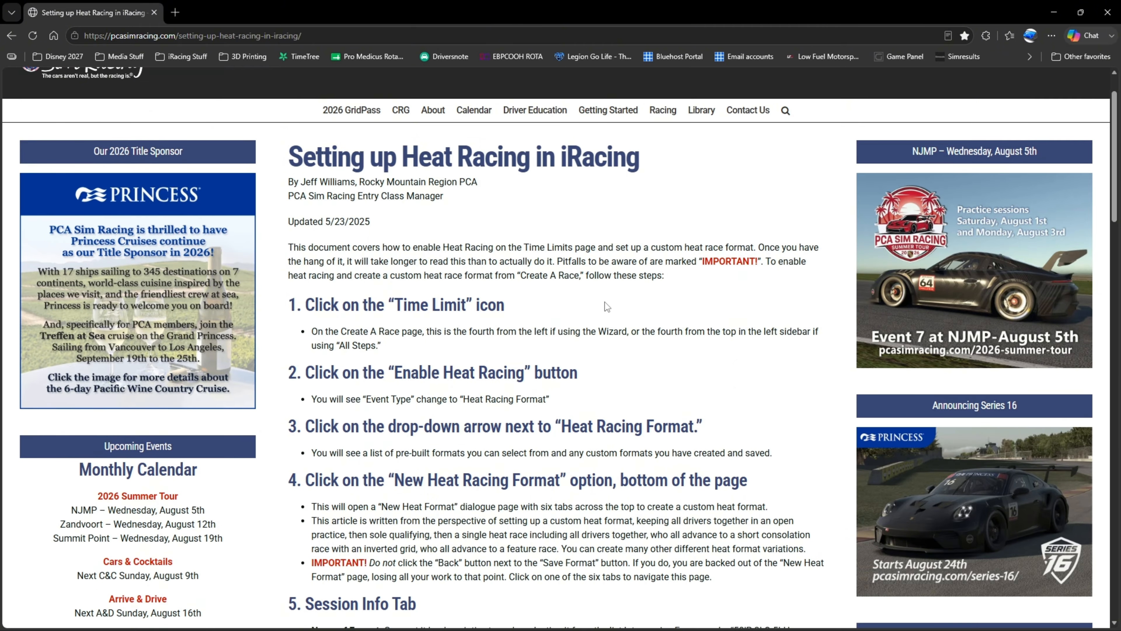
{"action": "scroll", "coordinate": [587, 302], "scroll_direction": "down", "scroll_amount": 1}
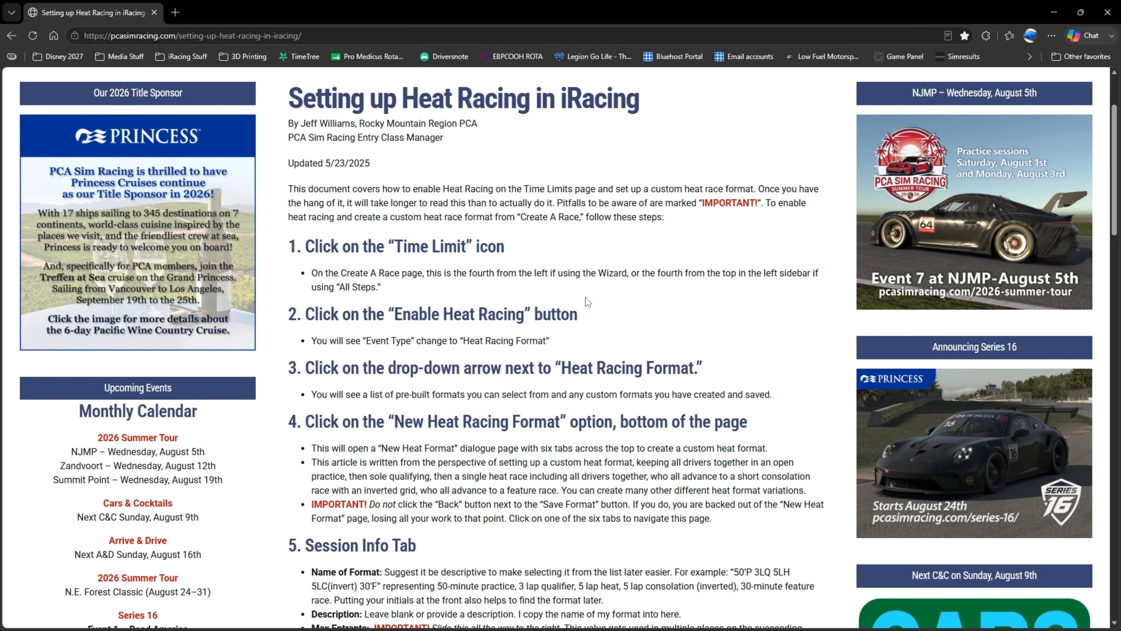
{"action": "scroll", "coordinate": [585, 297], "scroll_direction": "down", "scroll_amount": 7}
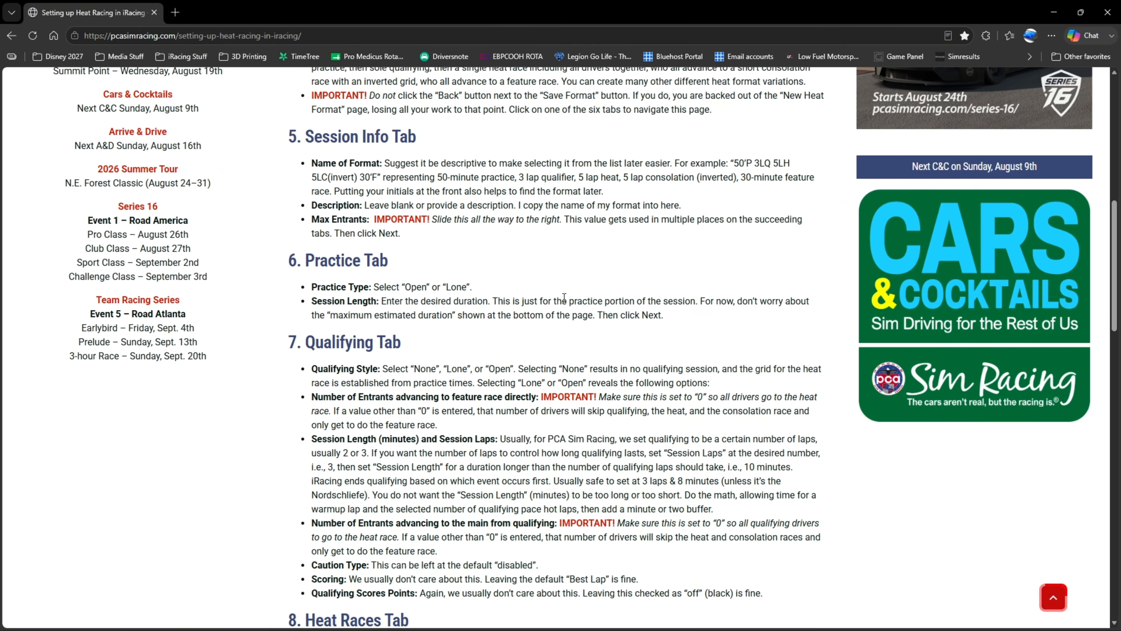
{"action": "scroll", "coordinate": [564, 297], "scroll_direction": "down", "scroll_amount": 2}
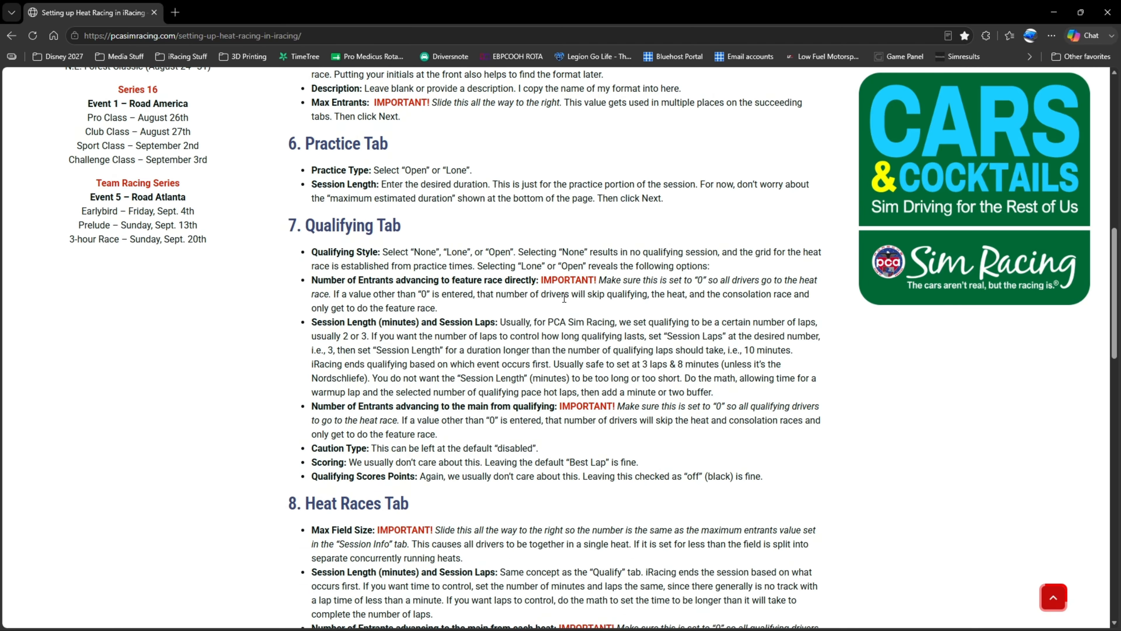
{"action": "scroll", "coordinate": [564, 297], "scroll_direction": "down", "scroll_amount": 12}
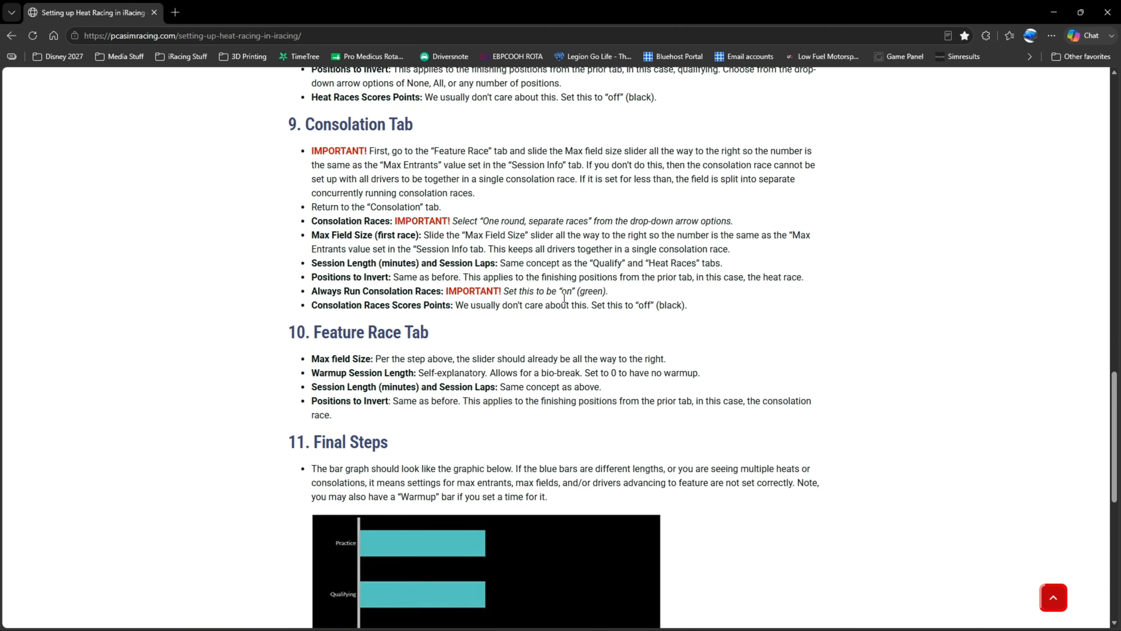
{"action": "scroll", "coordinate": [565, 302], "scroll_direction": "up", "scroll_amount": 15}
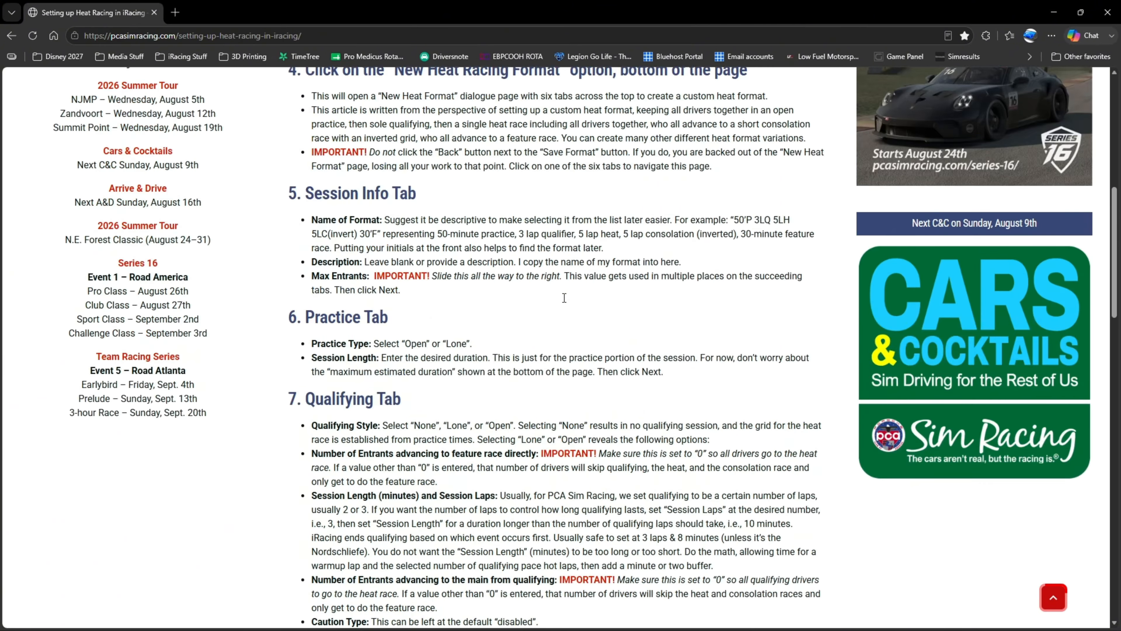
{"action": "scroll", "coordinate": [565, 302], "scroll_direction": "up", "scroll_amount": 8}
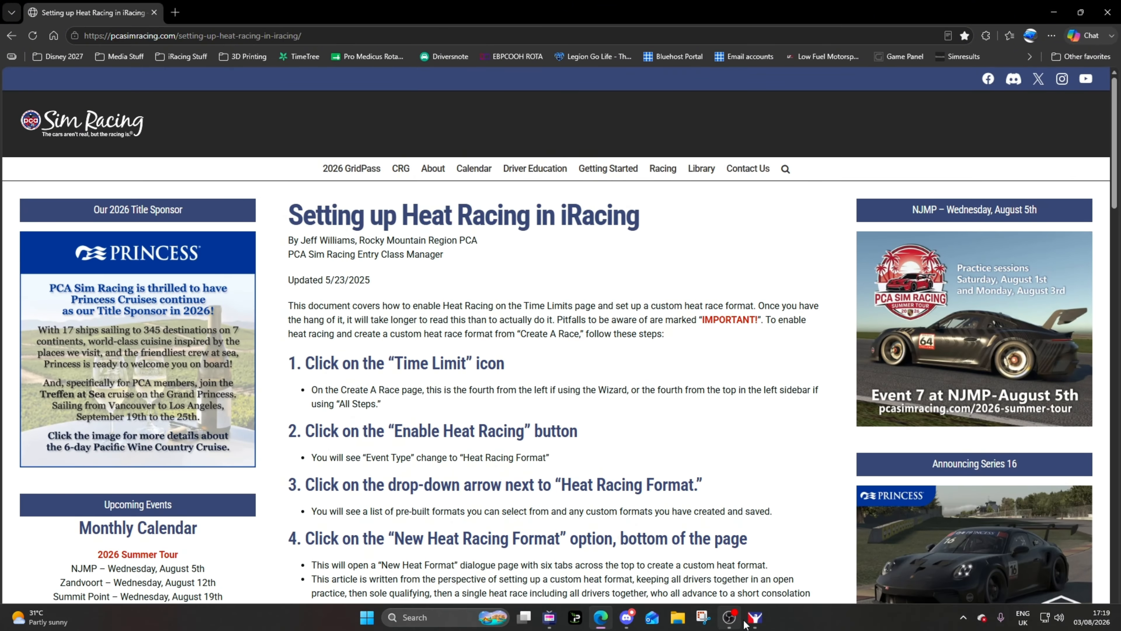
- Switch back to iRacing and create a new hosted race starting from default settings
{"action": "left_click", "coordinate": [755, 617]}
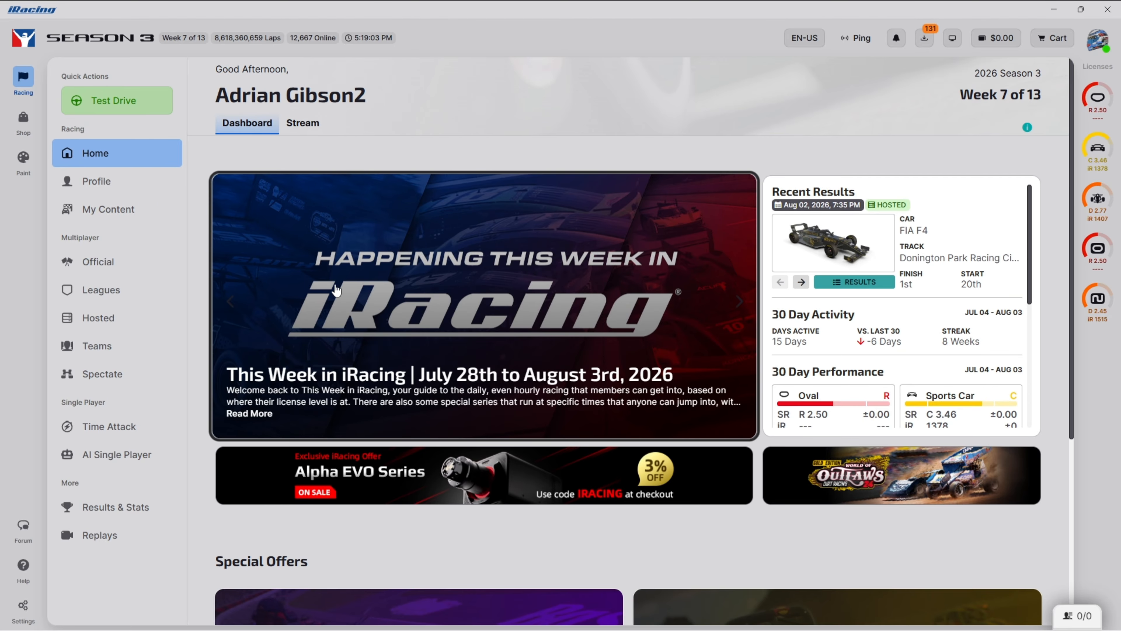
{"action": "left_click", "coordinate": [109, 316]}
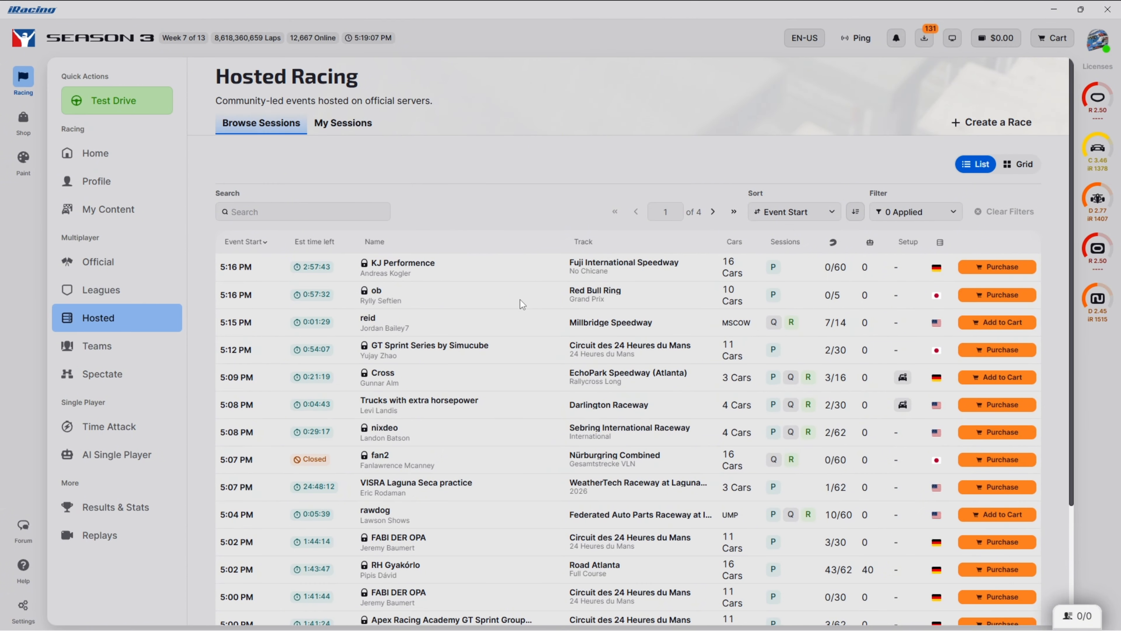
{"action": "left_click", "coordinate": [963, 120]}
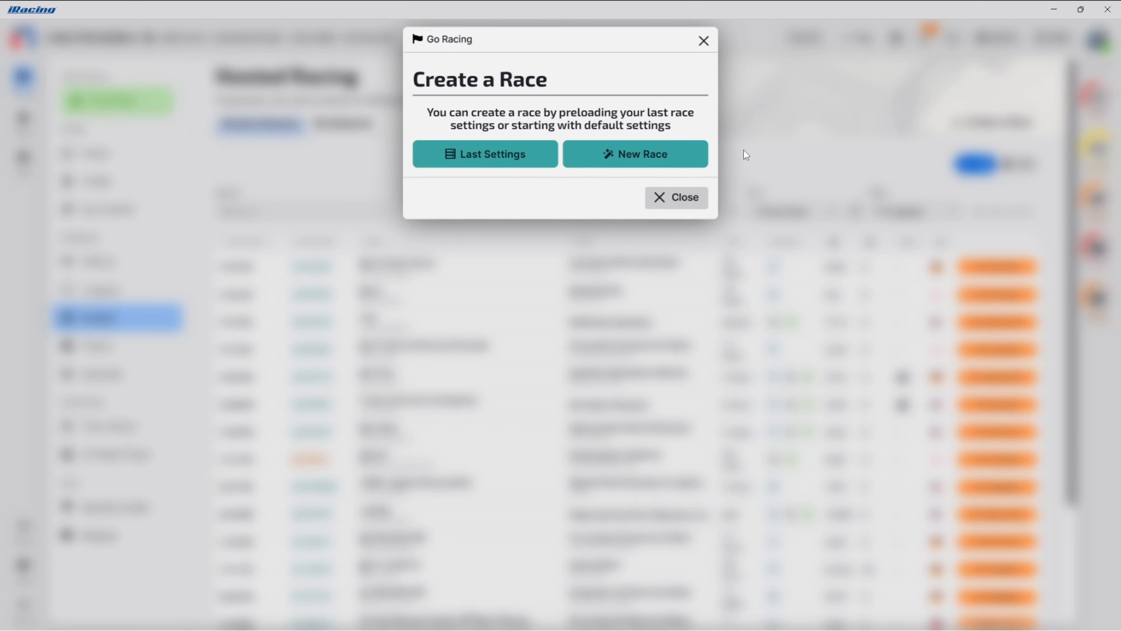
{"action": "left_click", "coordinate": [609, 164]}
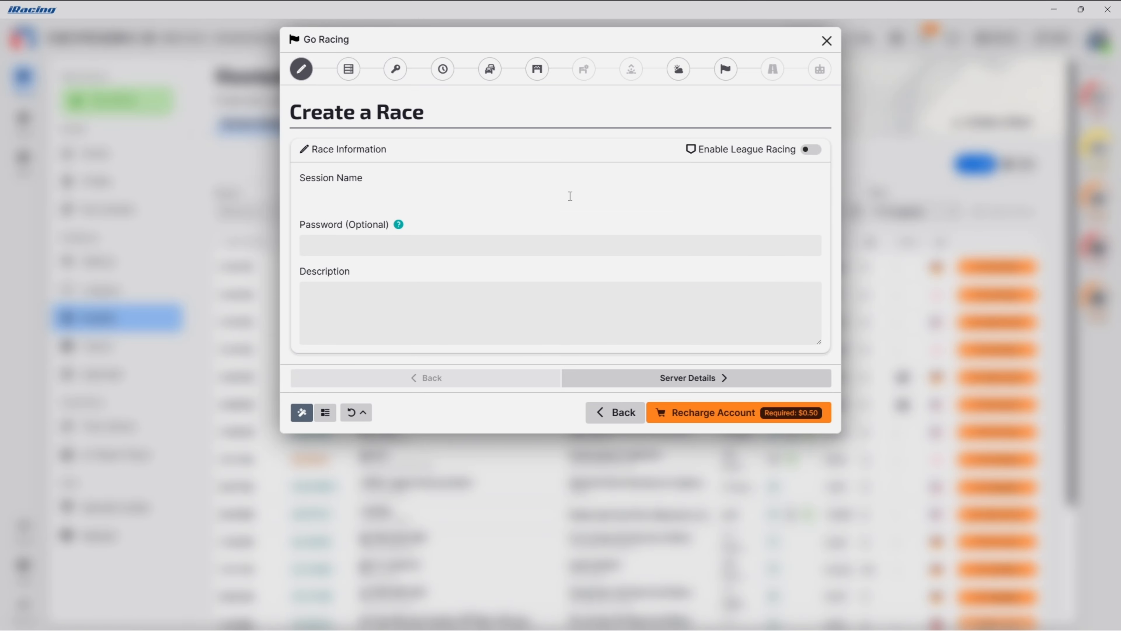
- Name the session Test, leave the password empty, enter Testing as the description, and continue to the server details
{"action": "left_click", "coordinate": [401, 197]}
{"action": "type", "text": "Test"}
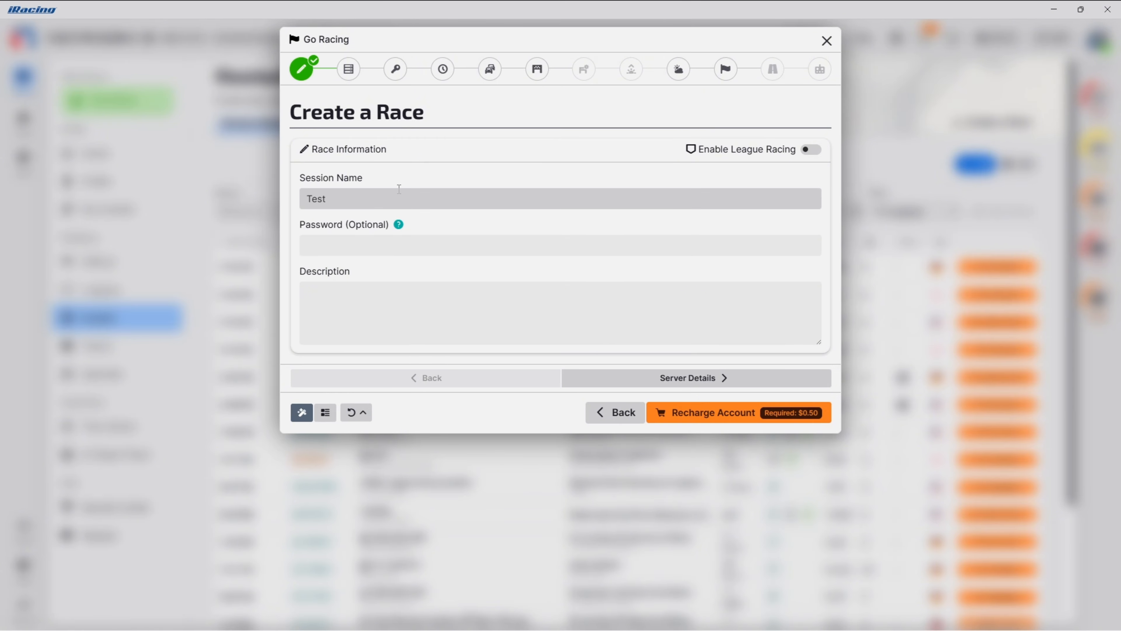
{"action": "left_click", "coordinate": [382, 242]}
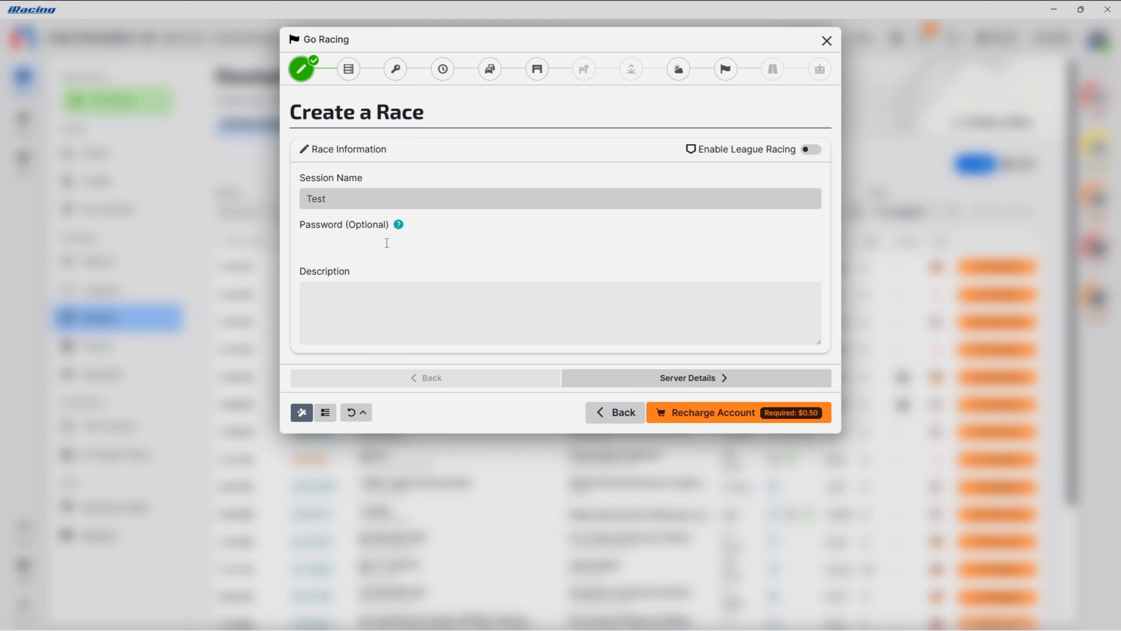
{"action": "left_click", "coordinate": [386, 291]}
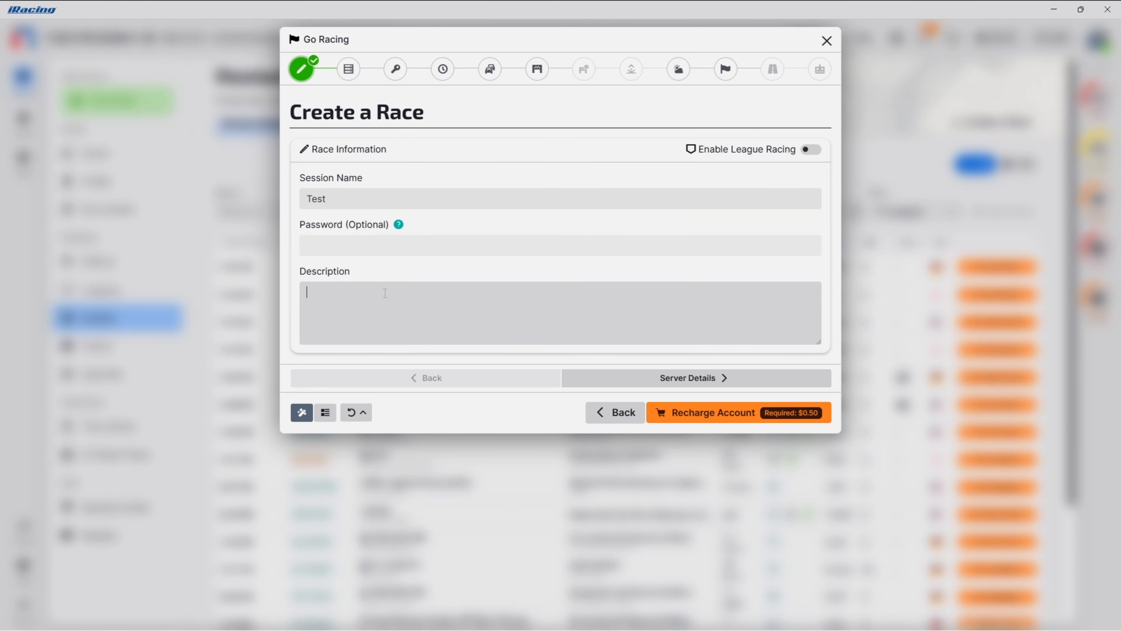
{"action": "type", "text": "Testing"}
{"action": "left_click", "coordinate": [635, 376]}
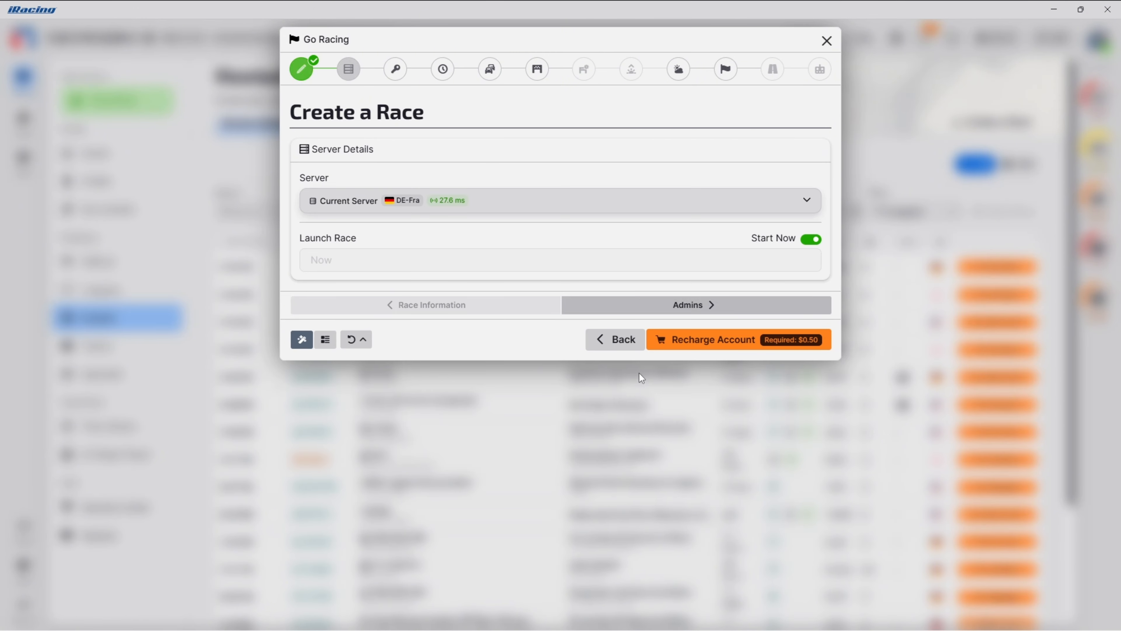
- Keep the DE-Fra server, turn off immediate start, and schedule the race launch for Aug 09, 2026 6:19 pm
{"action": "left_click", "coordinate": [517, 206]}
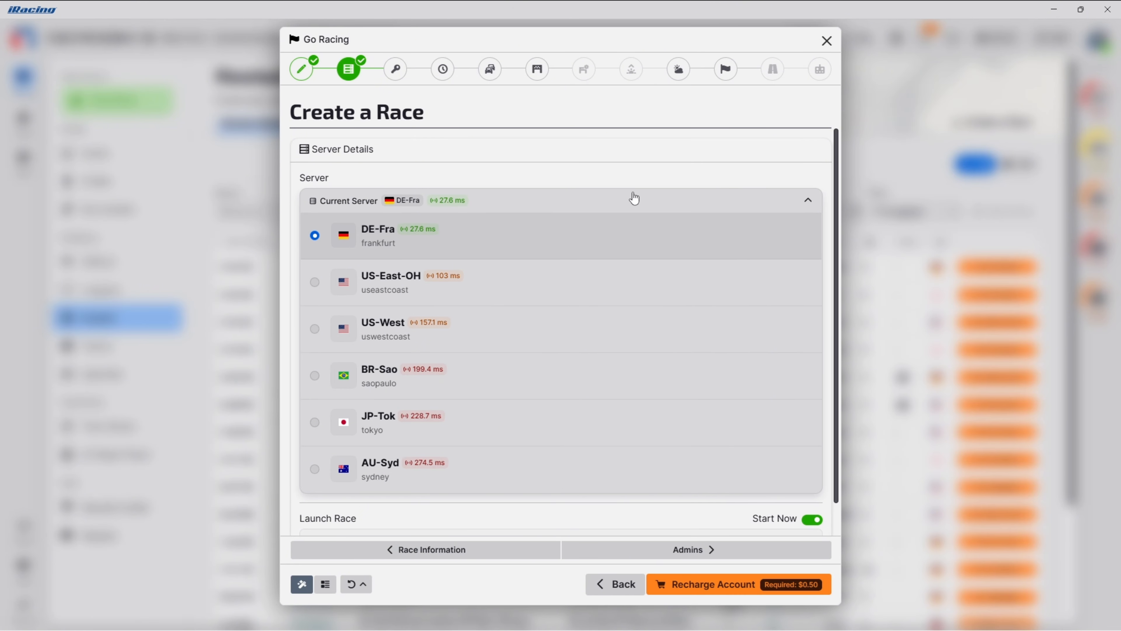
{"action": "left_click", "coordinate": [567, 205]}
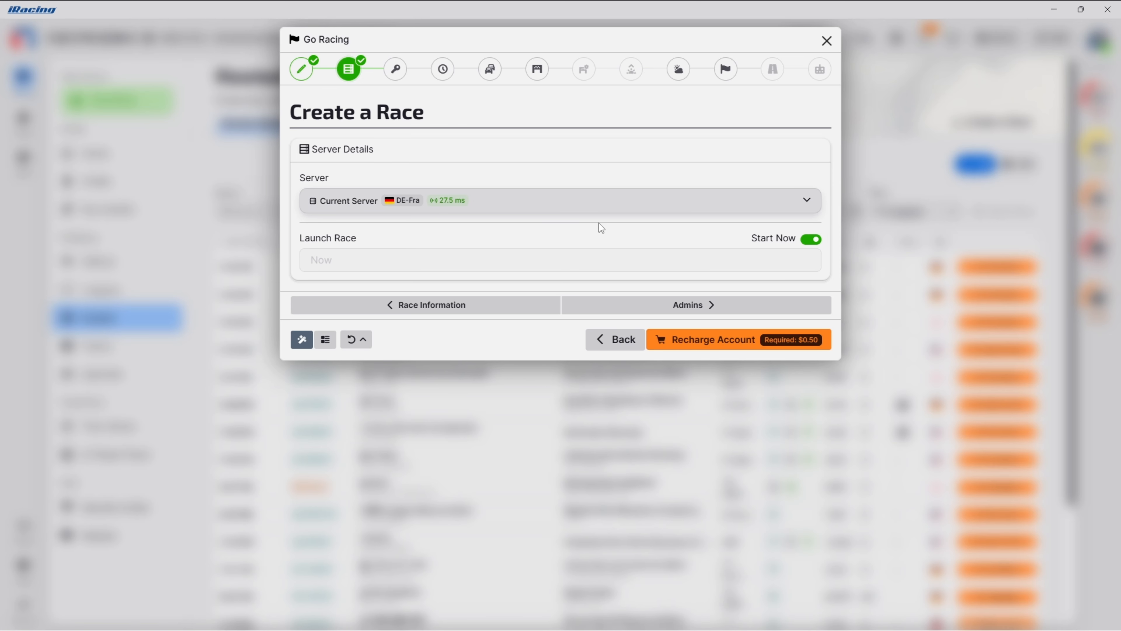
{"action": "left_click", "coordinate": [808, 243]}
{"action": "left_click", "coordinate": [422, 267]}
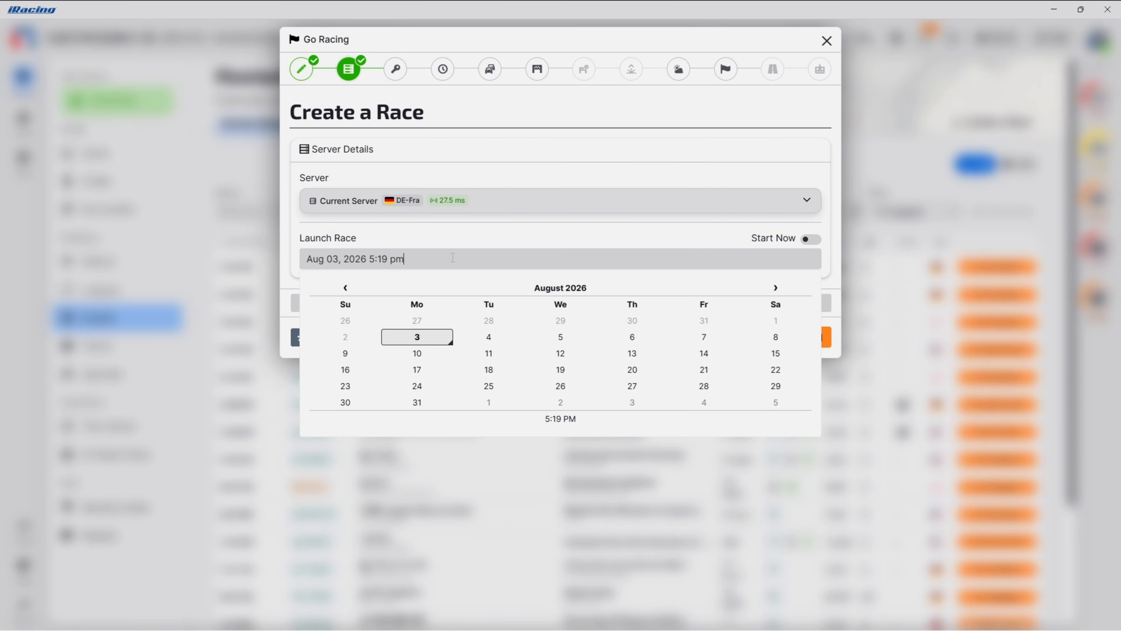
{"action": "left_click", "coordinate": [360, 359]}
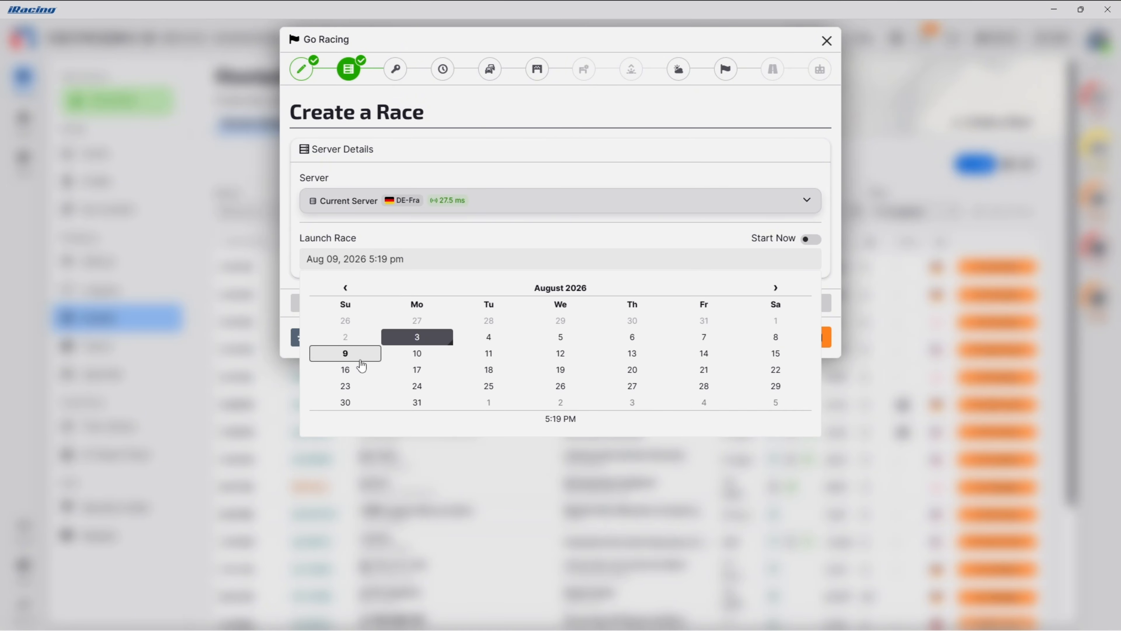
{"action": "left_click", "coordinate": [542, 420]}
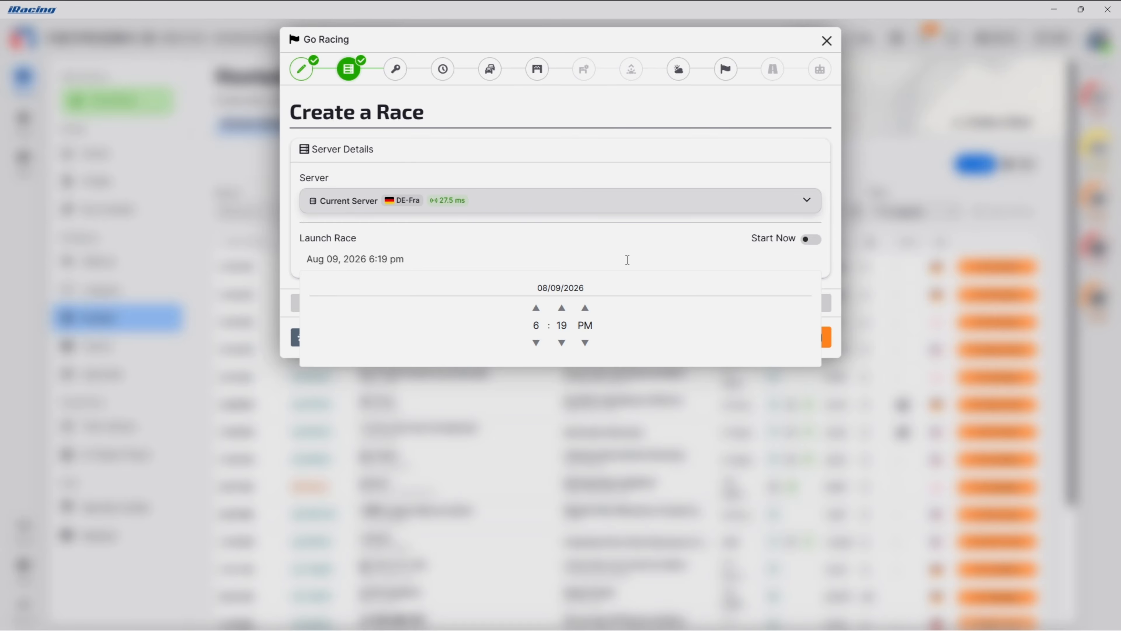
{"action": "left_click", "coordinate": [635, 242]}
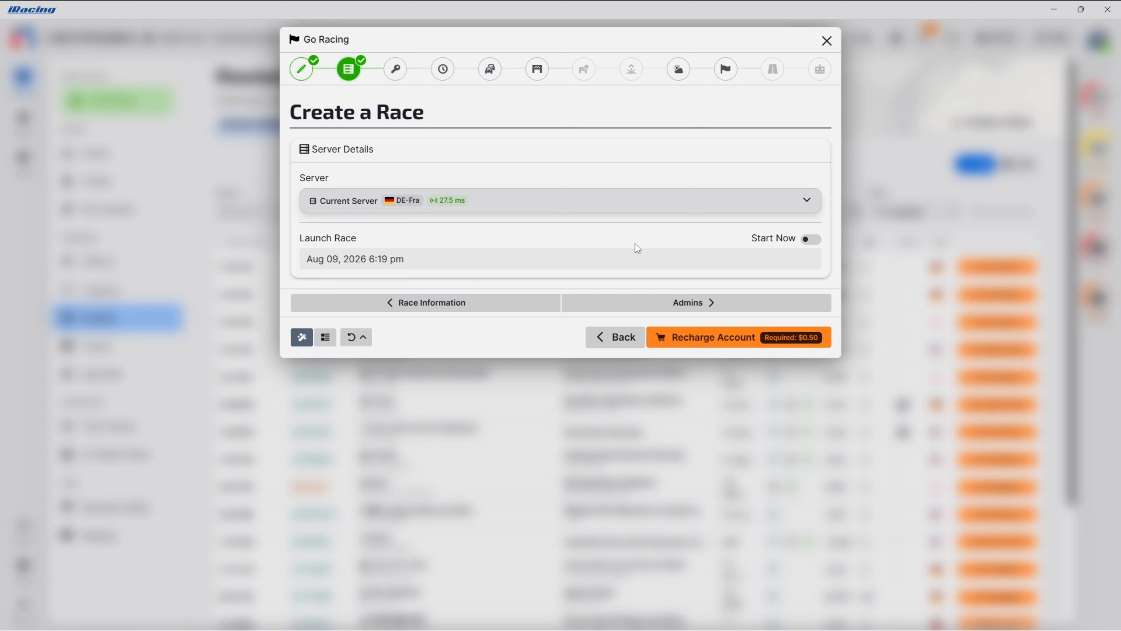
- Advance past the admin settings without changes and enable heat racing in the time limit settings
{"action": "left_click", "coordinate": [606, 302]}
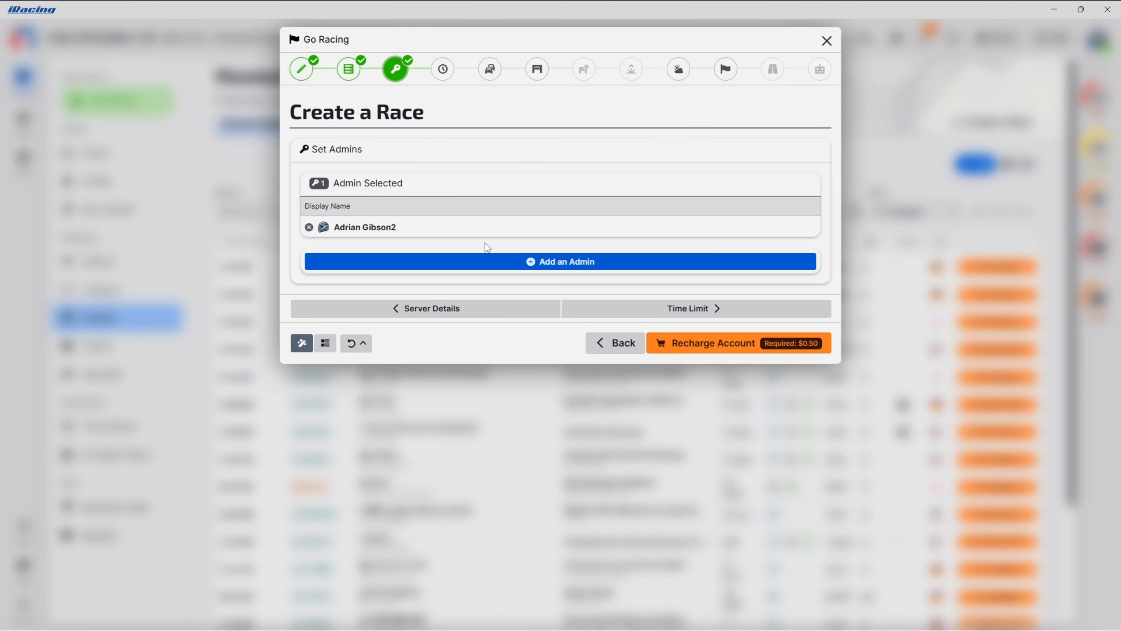
{"action": "left_click", "coordinate": [595, 309]}
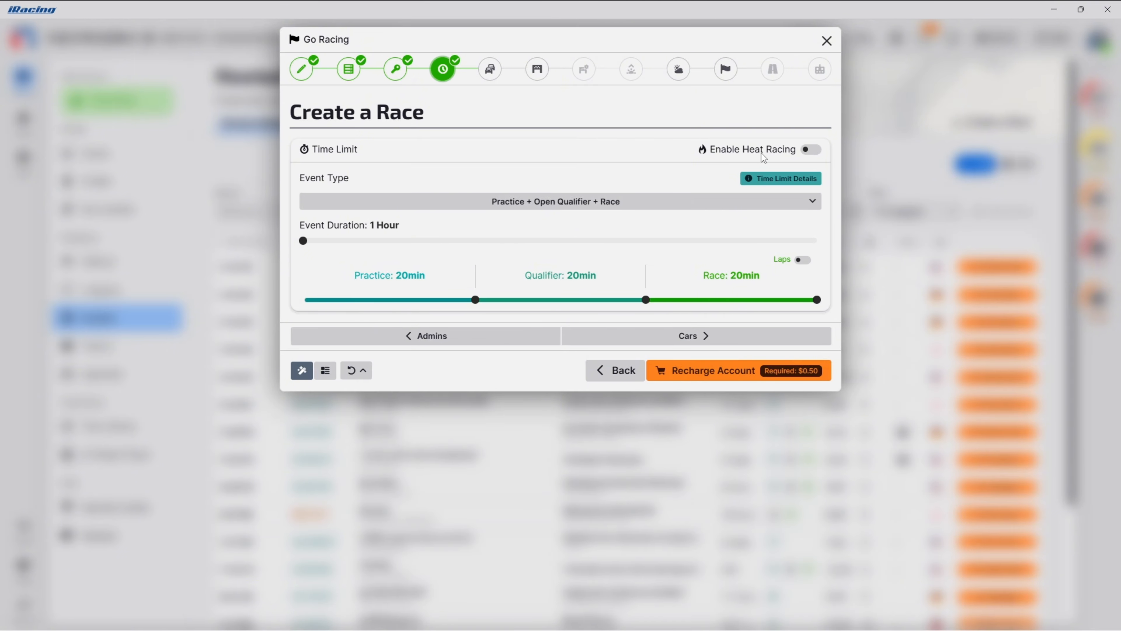
{"action": "left_click", "coordinate": [812, 150]}
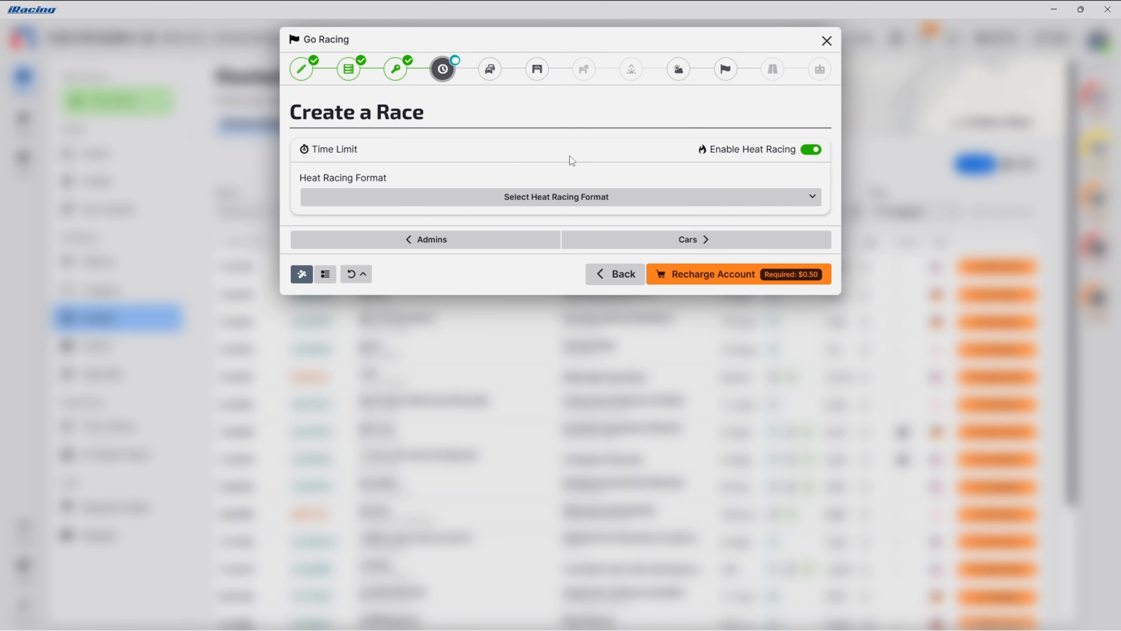
- Browse the official and personal heat racing formats, and start creating a new heat racing format
{"action": "left_click", "coordinate": [571, 203]}
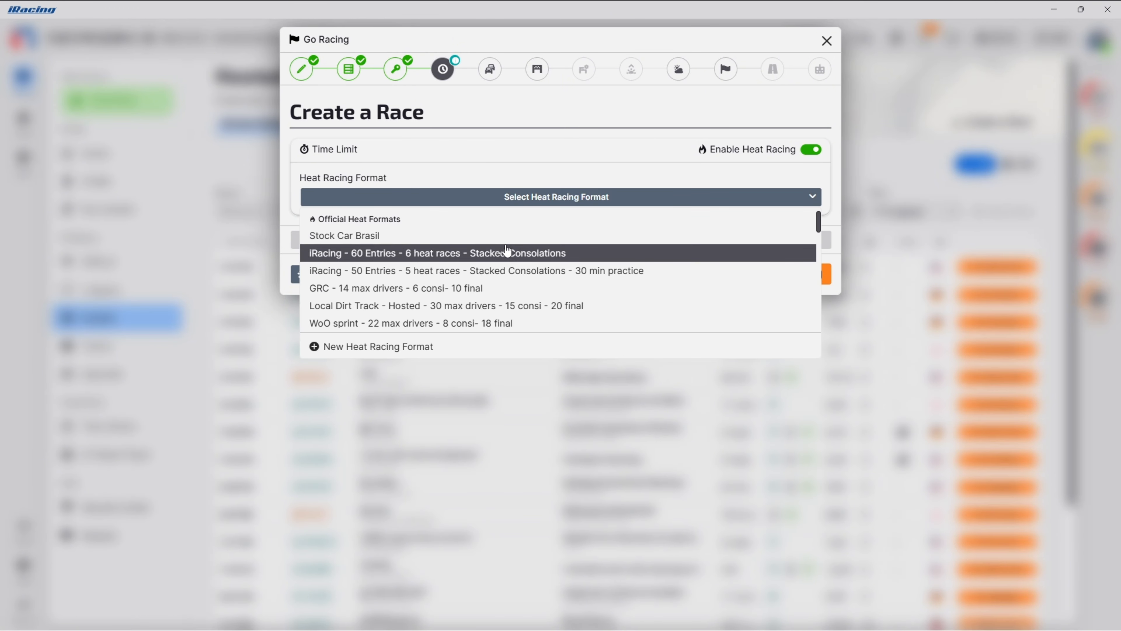
{"action": "scroll", "coordinate": [508, 254], "scroll_direction": "down", "scroll_amount": 3}
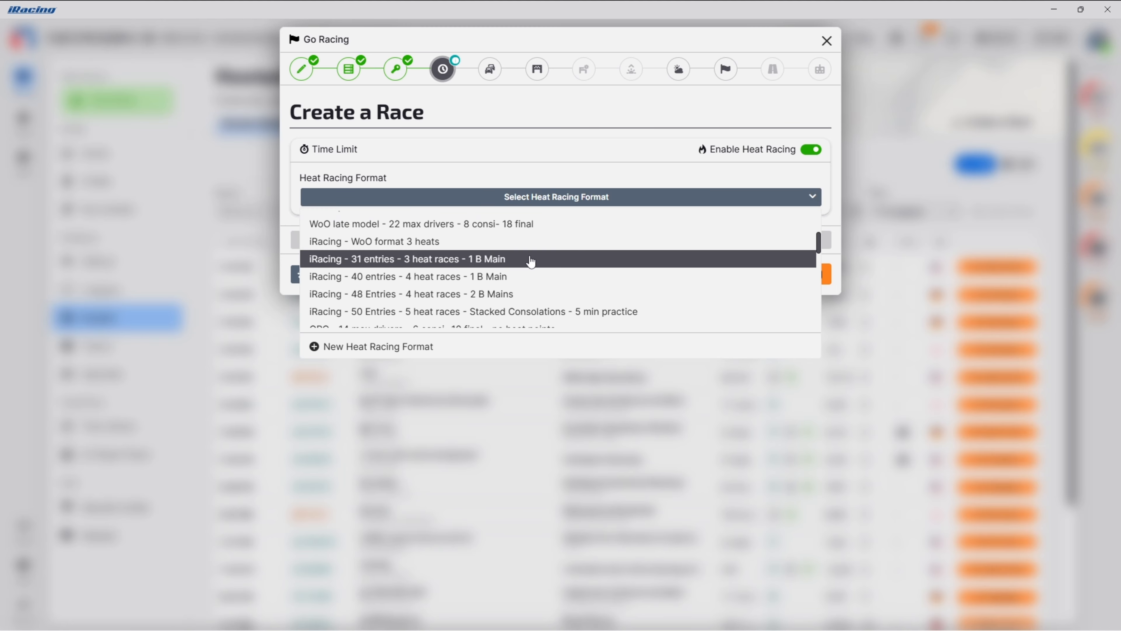
{"action": "scroll", "coordinate": [531, 261], "scroll_direction": "down", "scroll_amount": 3}
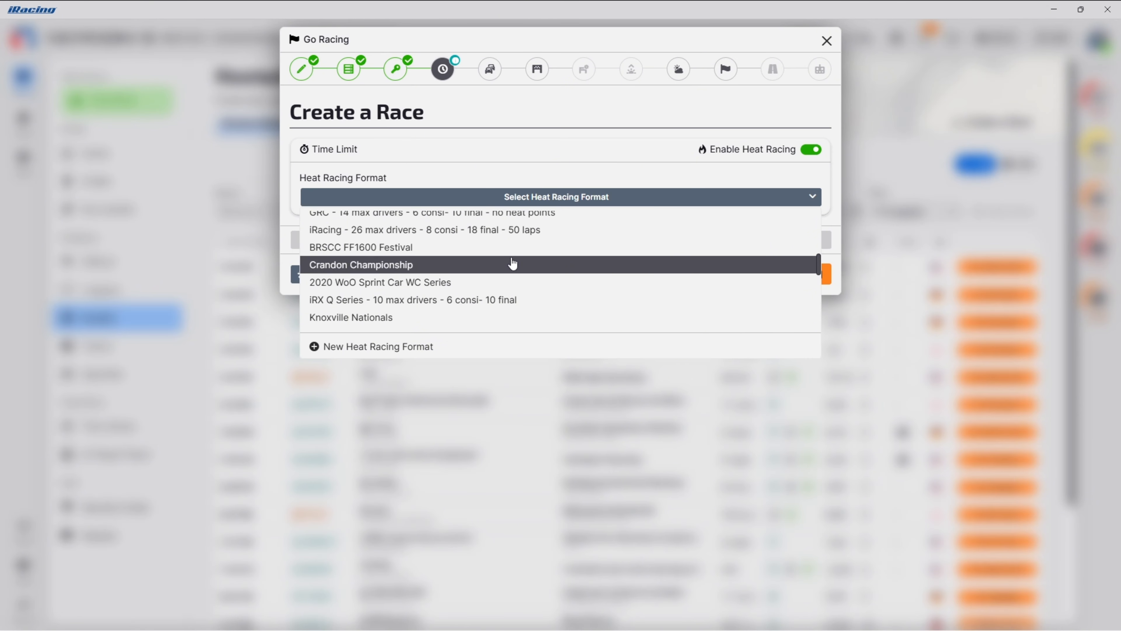
{"action": "scroll", "coordinate": [512, 264], "scroll_direction": "down", "scroll_amount": 5}
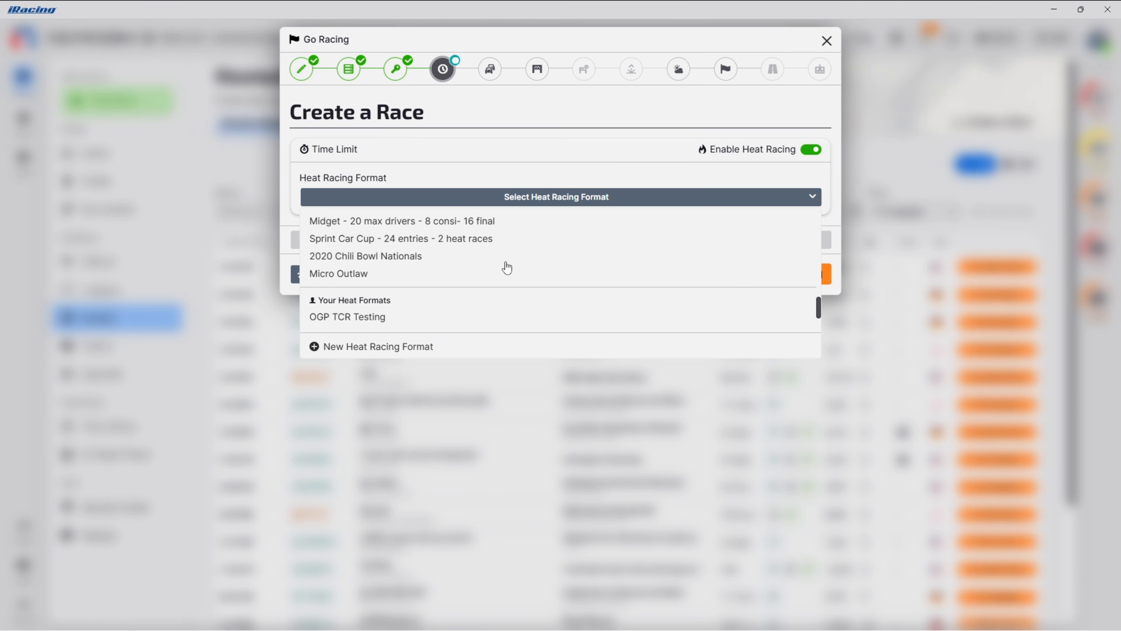
{"action": "scroll", "coordinate": [508, 267], "scroll_direction": "down", "scroll_amount": 2}
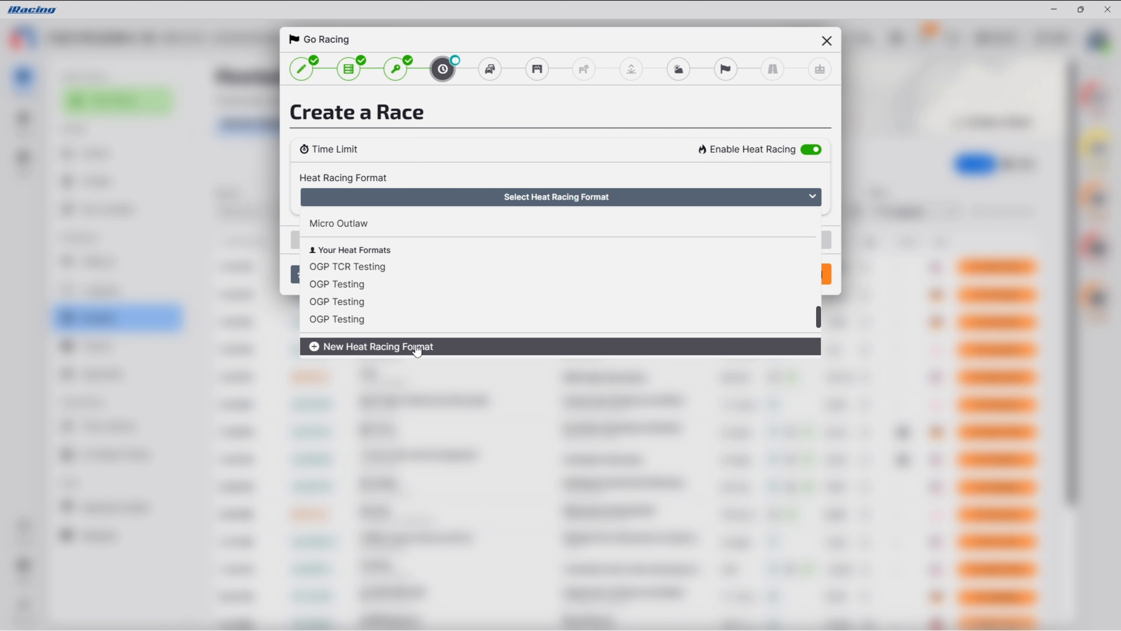
{"action": "left_click", "coordinate": [417, 347]}
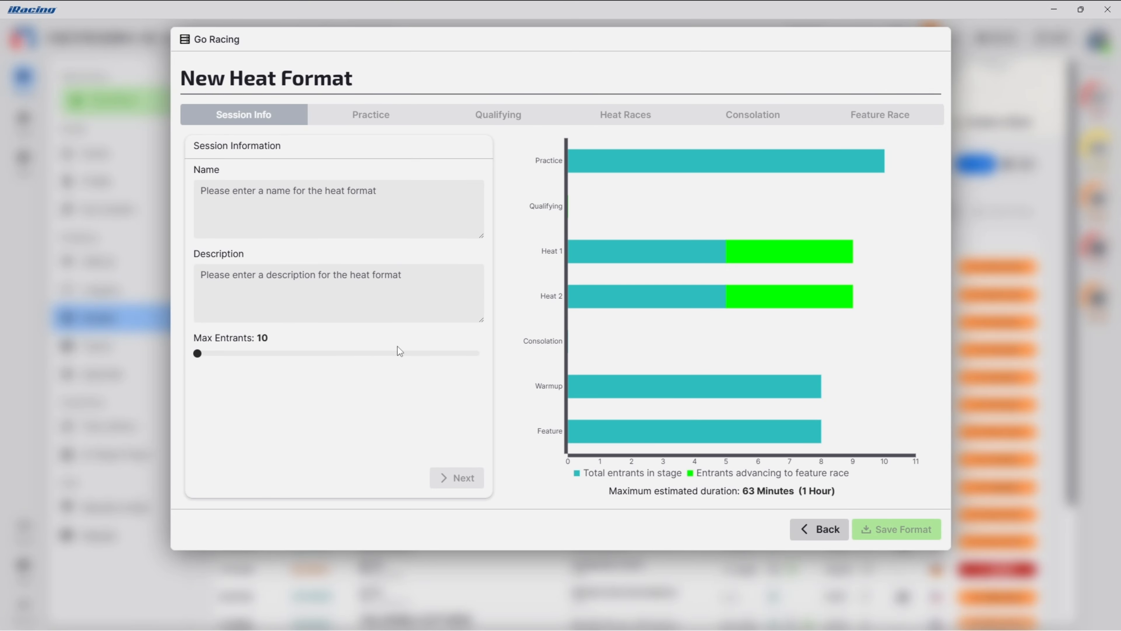
- Name the heat format Test, describe it as "30P 15R 15R 20FR", set the maximum entrants to 64, and continue to the practice settings
{"action": "left_click", "coordinate": [314, 200]}
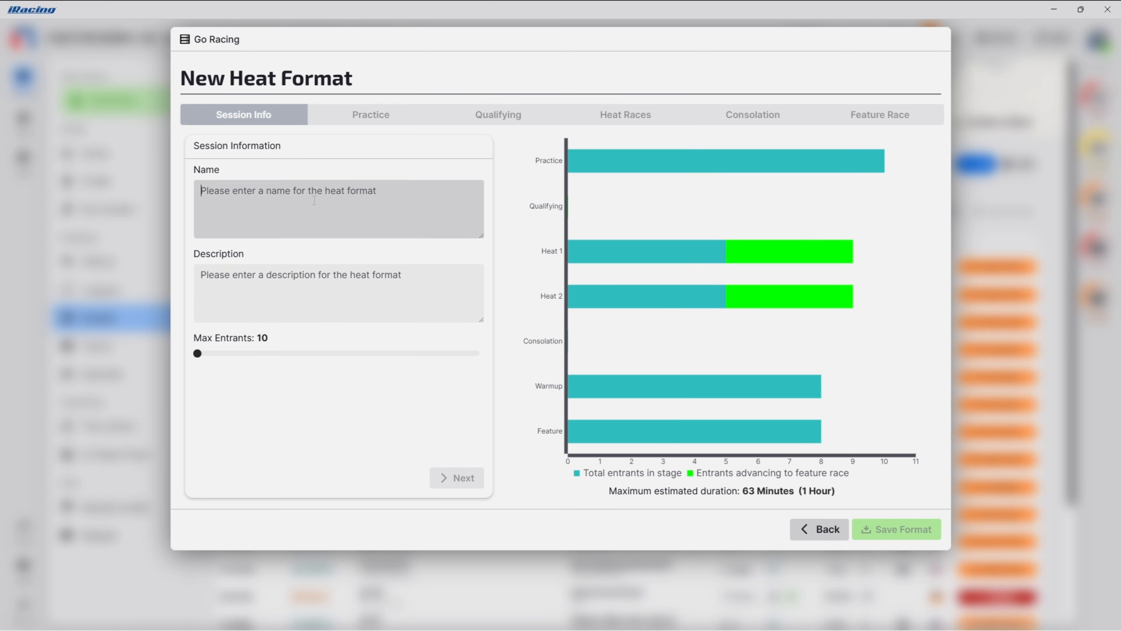
{"action": "type", "text": "Test"}
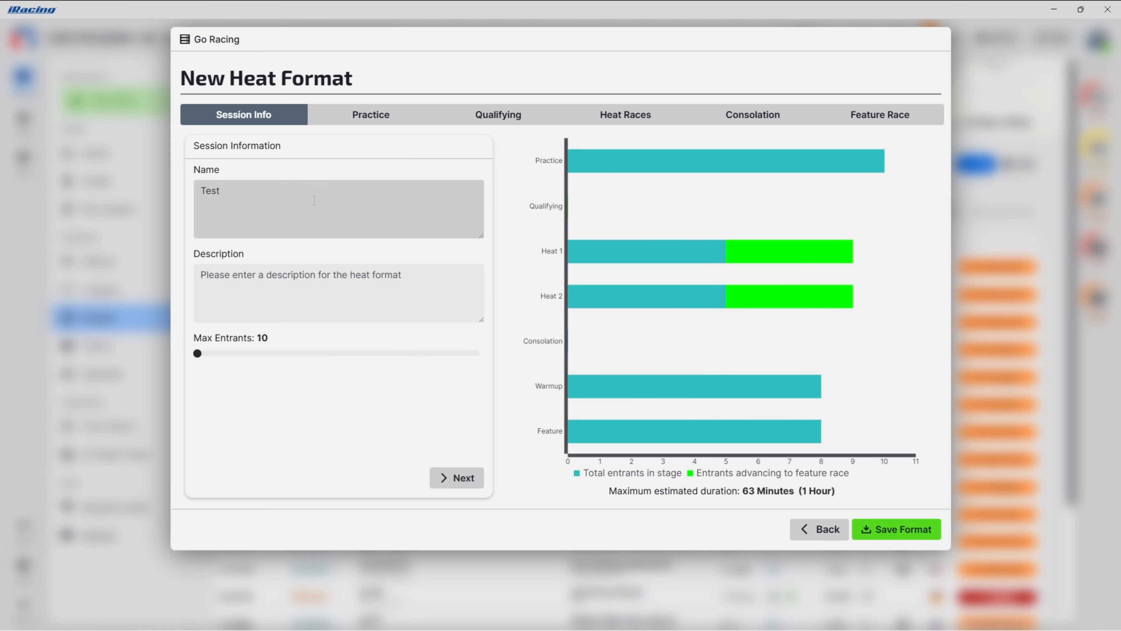
{"action": "left_click", "coordinate": [292, 278]}
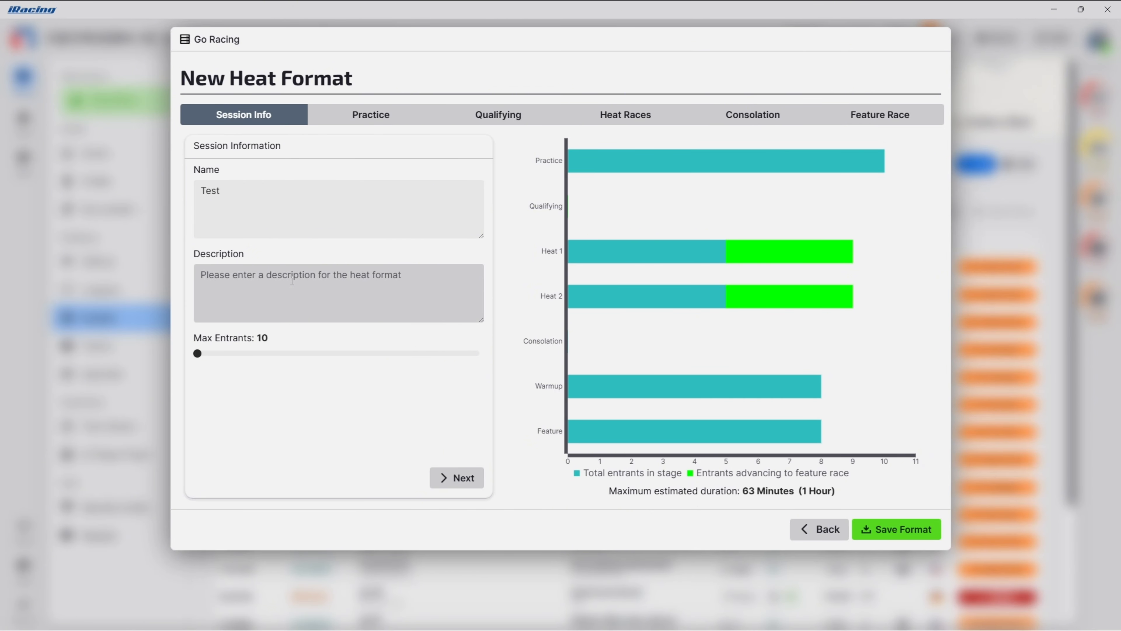
{"action": "type", "text": "30"}
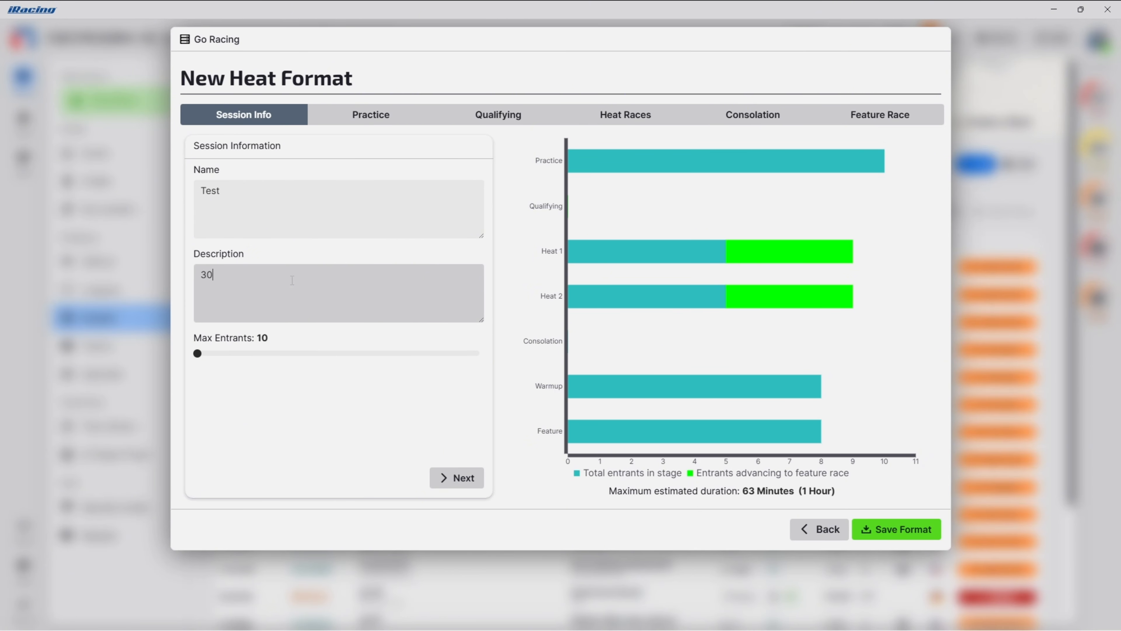
{"action": "type", "text": "P 15R 15R 20FR"}
{"action": "left_click_drag", "start_coordinate": [198, 358], "coordinate": [498, 369]}
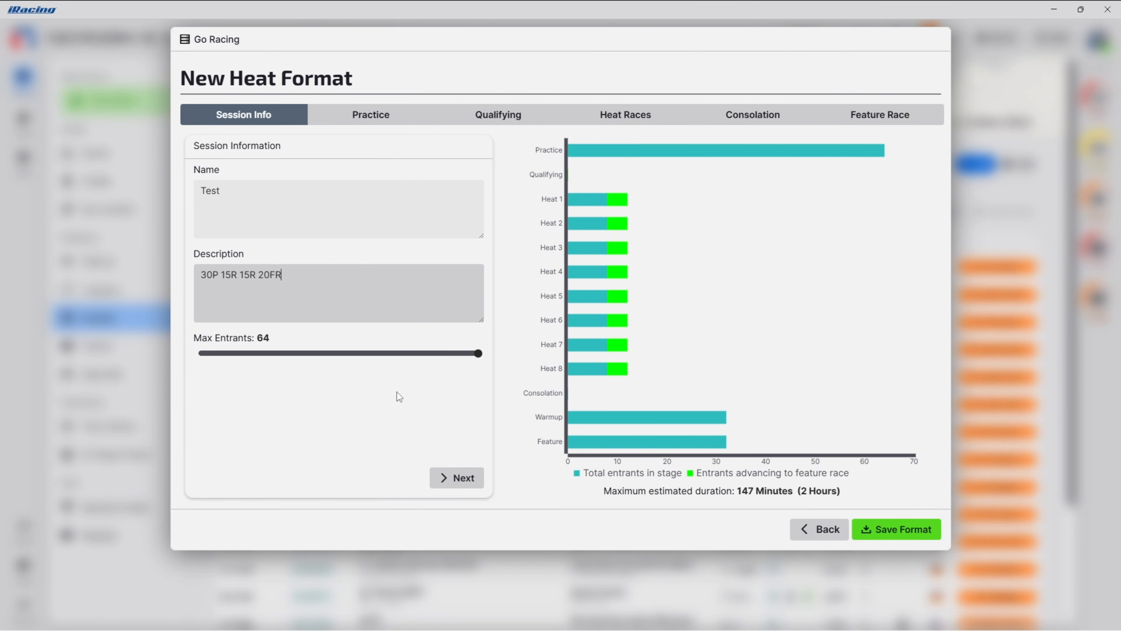
{"action": "left_click", "coordinate": [443, 477]}
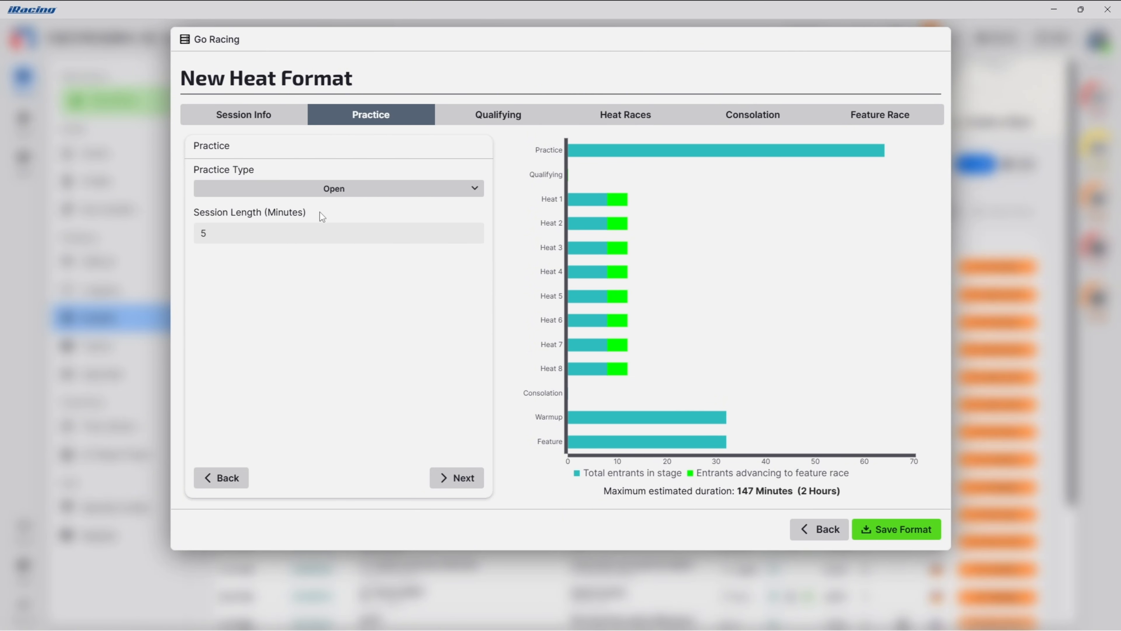
- Keep the practice type Open, set the practice session length to 30 minutes, and continue to the qualifying settings
{"action": "left_click", "coordinate": [333, 198]}
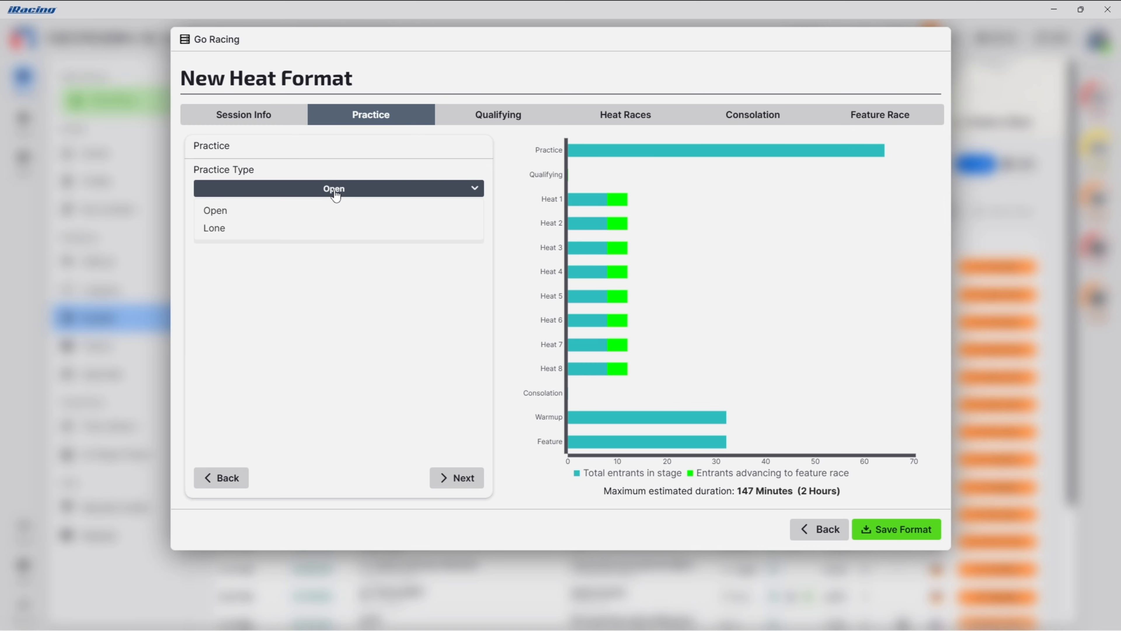
{"action": "left_click", "coordinate": [335, 193]}
{"action": "left_click", "coordinate": [218, 233]}
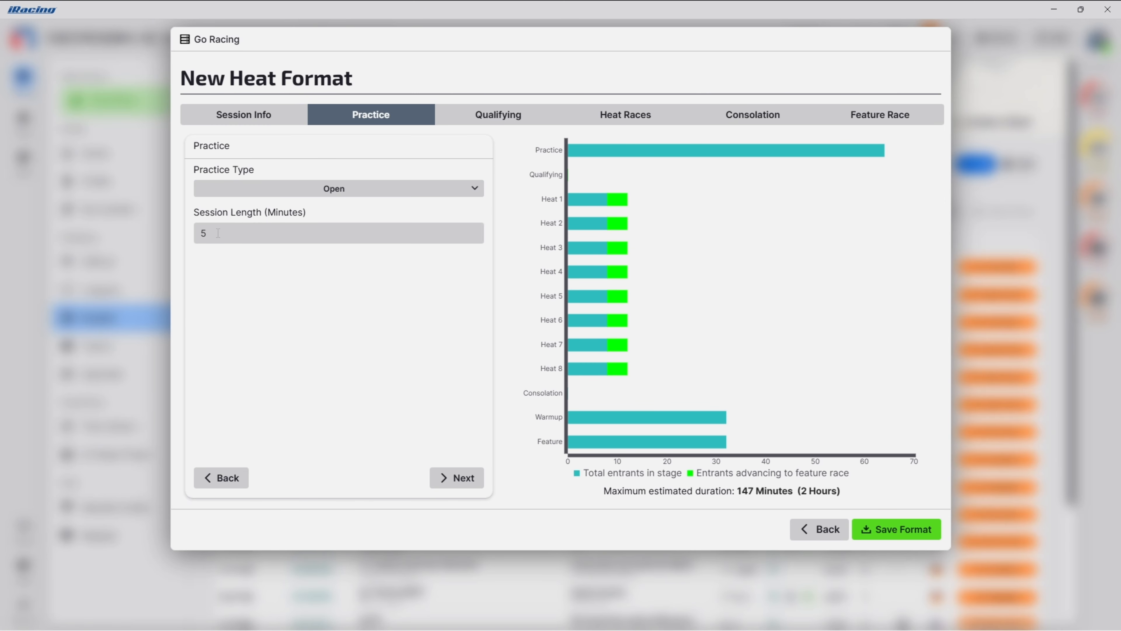
{"action": "key", "text": "BackSpace"}
{"action": "type", "text": "3"}
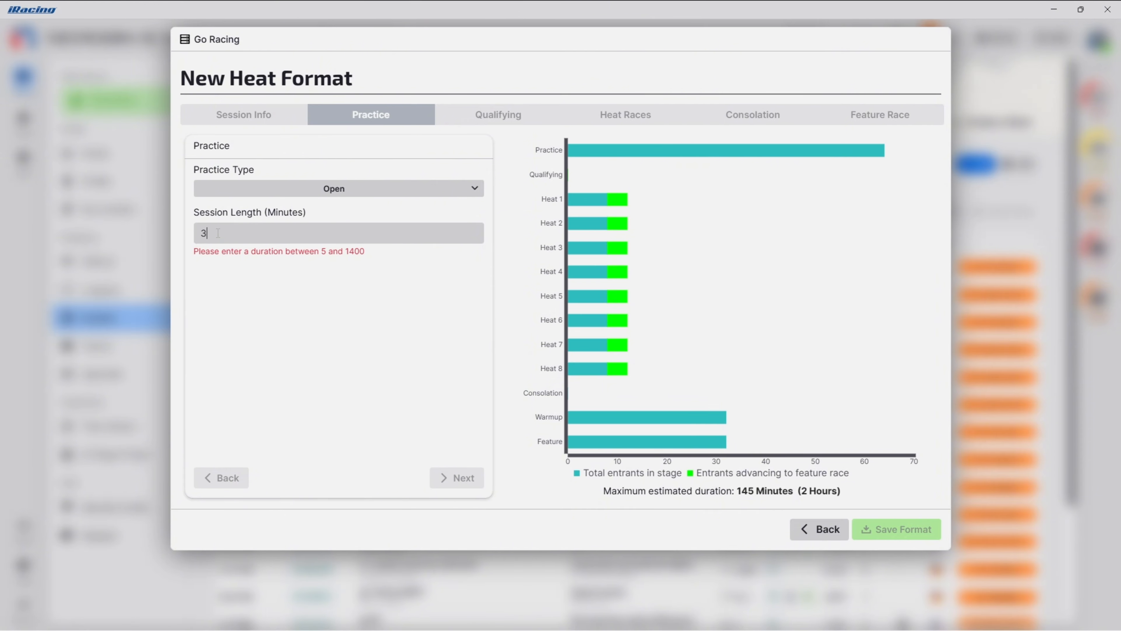
{"action": "type", "text": "9"}
{"action": "key", "text": "BackSpace"}
{"action": "type", "text": "0"}
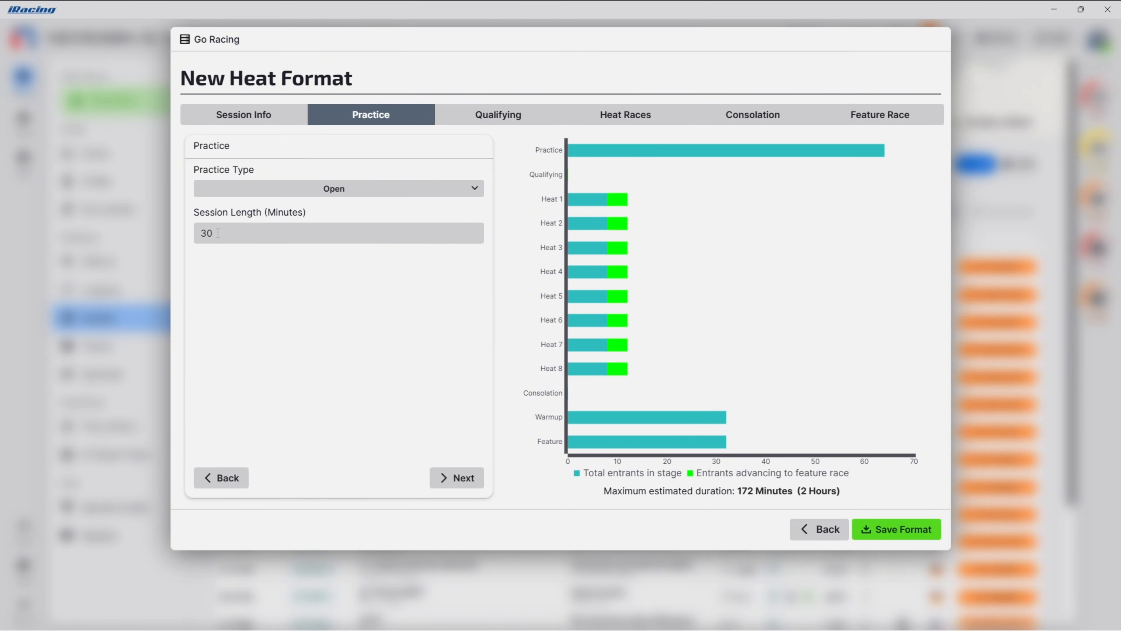
{"action": "left_click", "coordinate": [442, 478]}
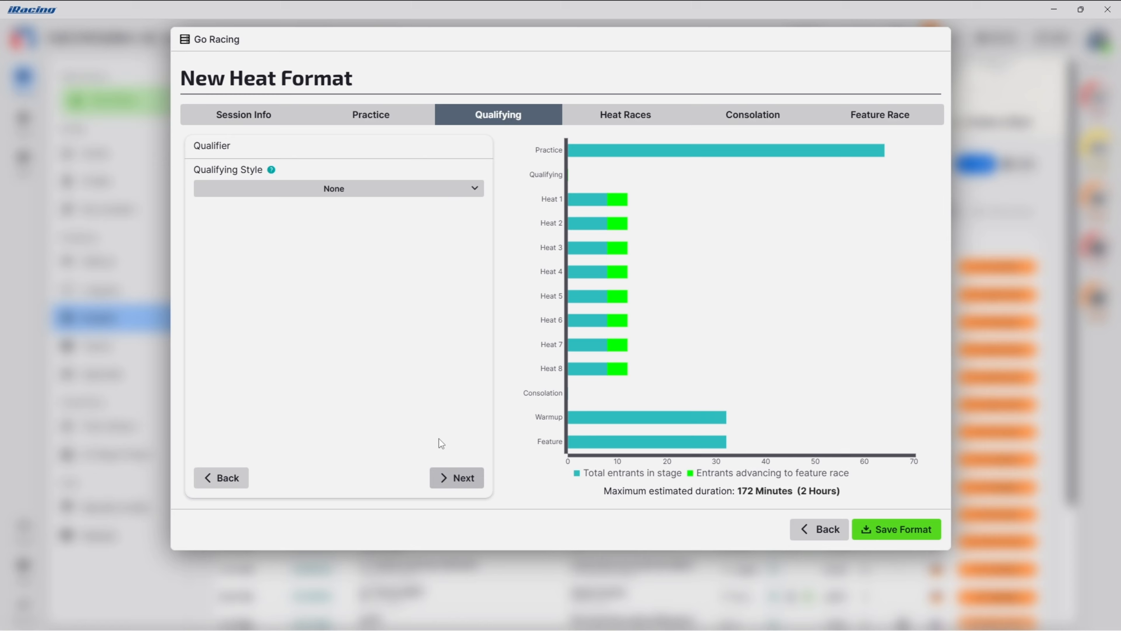
- Set qualifying to Open style with a 10-minute session length and 14 laps, and continue to the heat race settings
{"action": "left_click", "coordinate": [334, 199]}
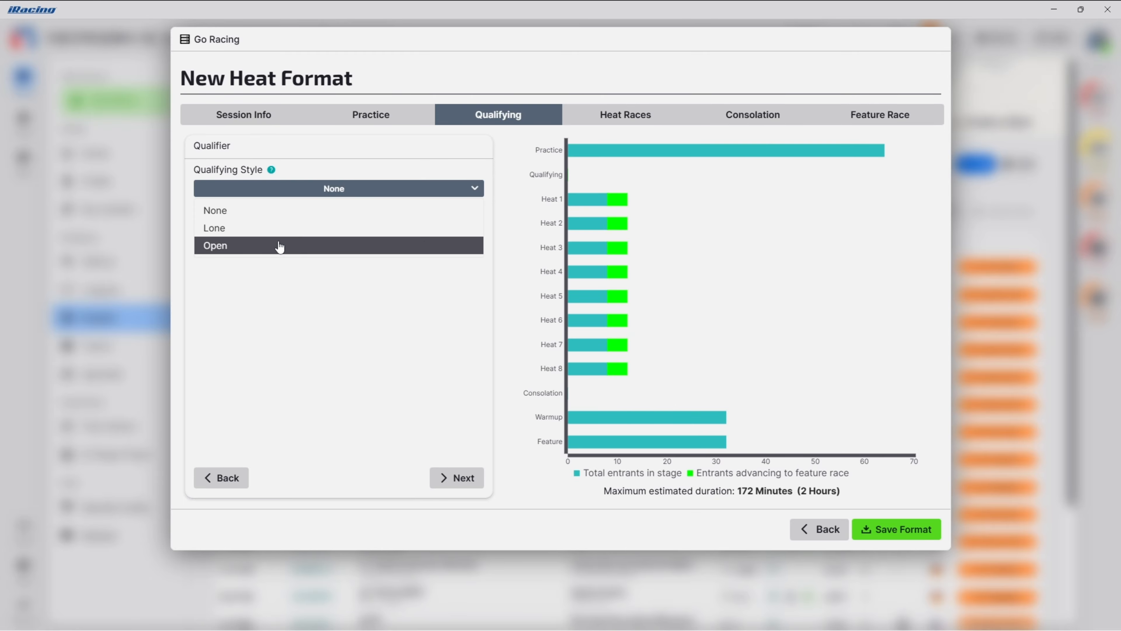
{"action": "left_click", "coordinate": [280, 245]}
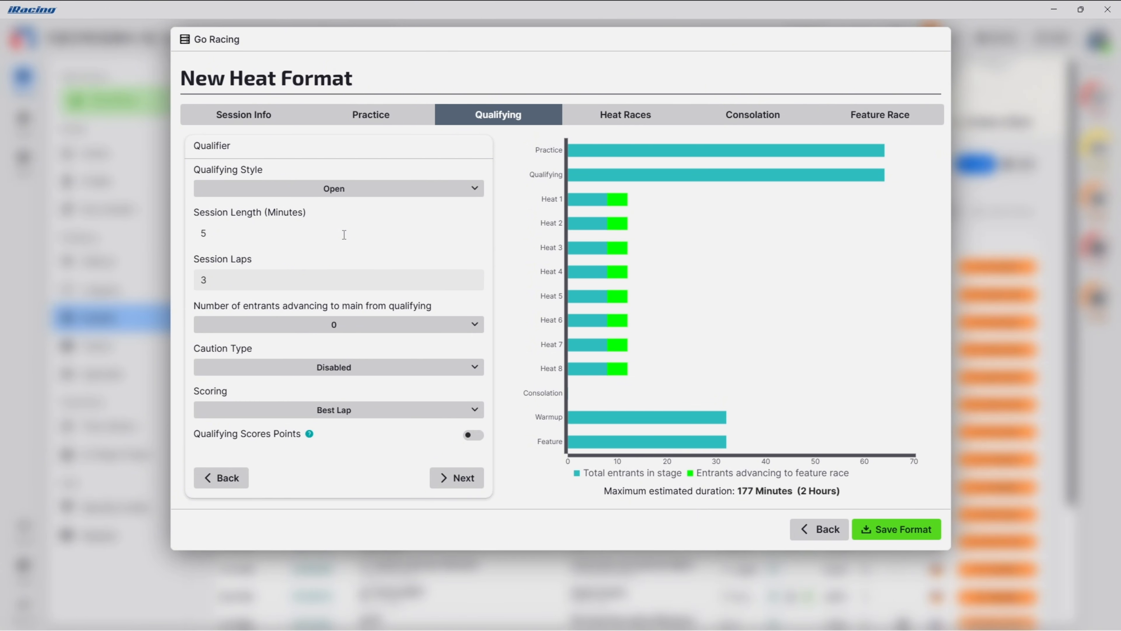
{"action": "left_click", "coordinate": [222, 232]}
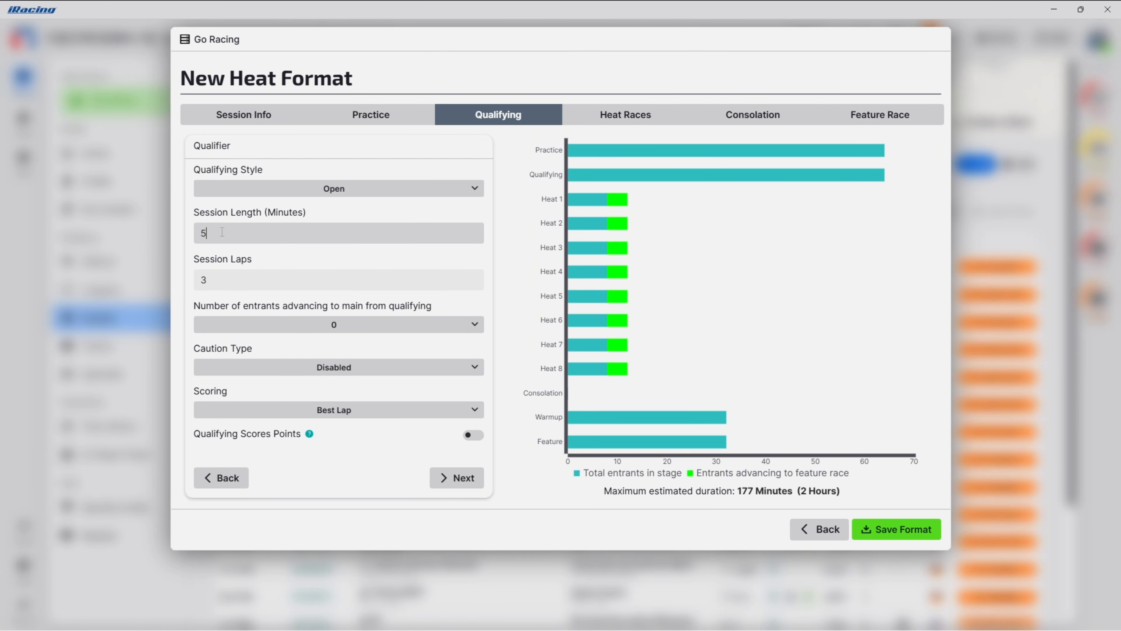
{"action": "key", "text": "BackSpace"}
{"action": "type", "text": "1"}
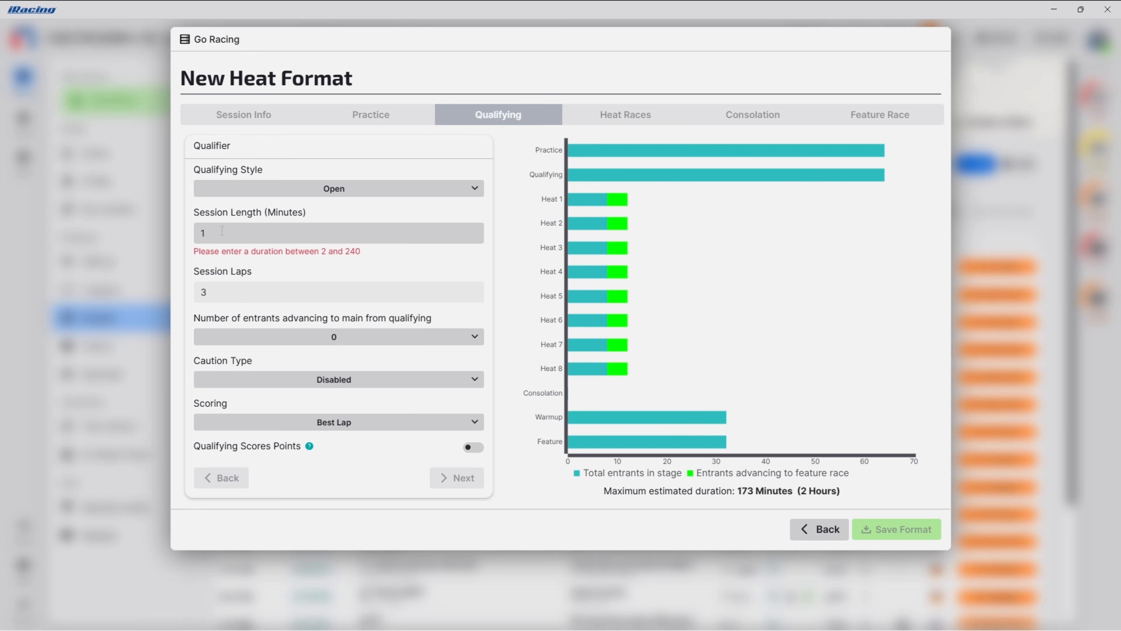
{"action": "type", "text": "0"}
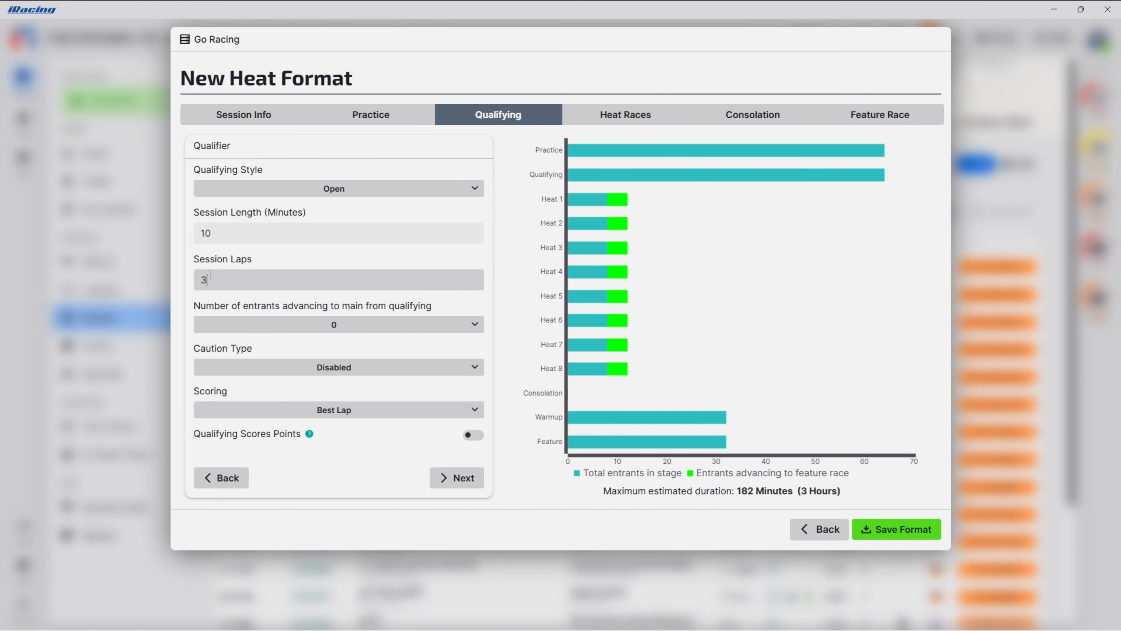
{"action": "key", "text": "BackSpace"}
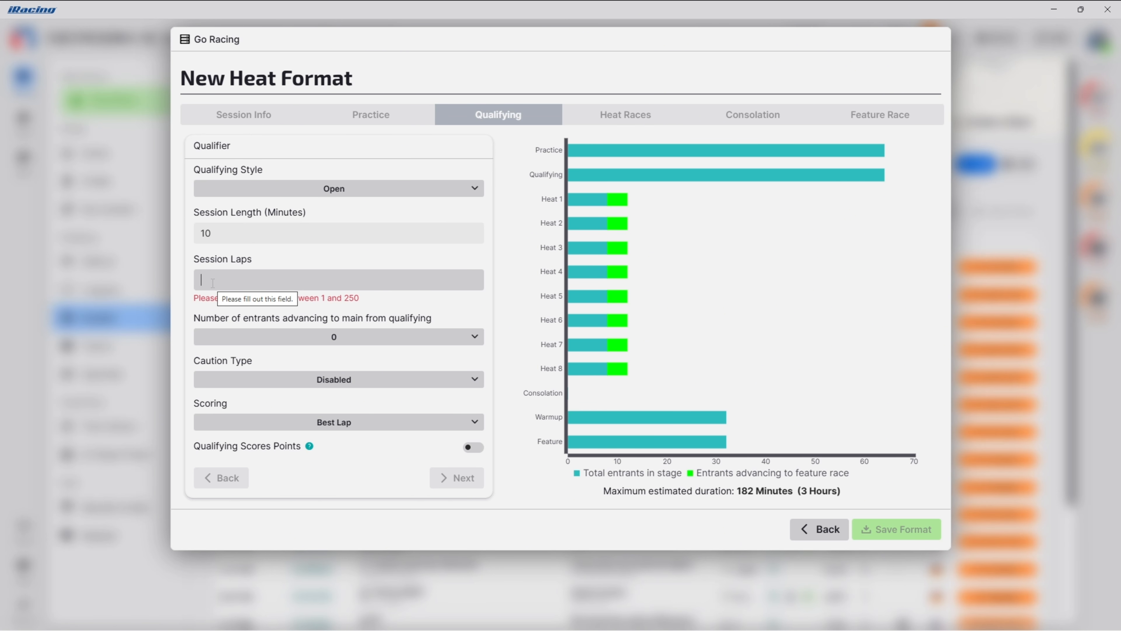
{"action": "left_click", "coordinate": [212, 282]}
{"action": "type", "text": "14"}
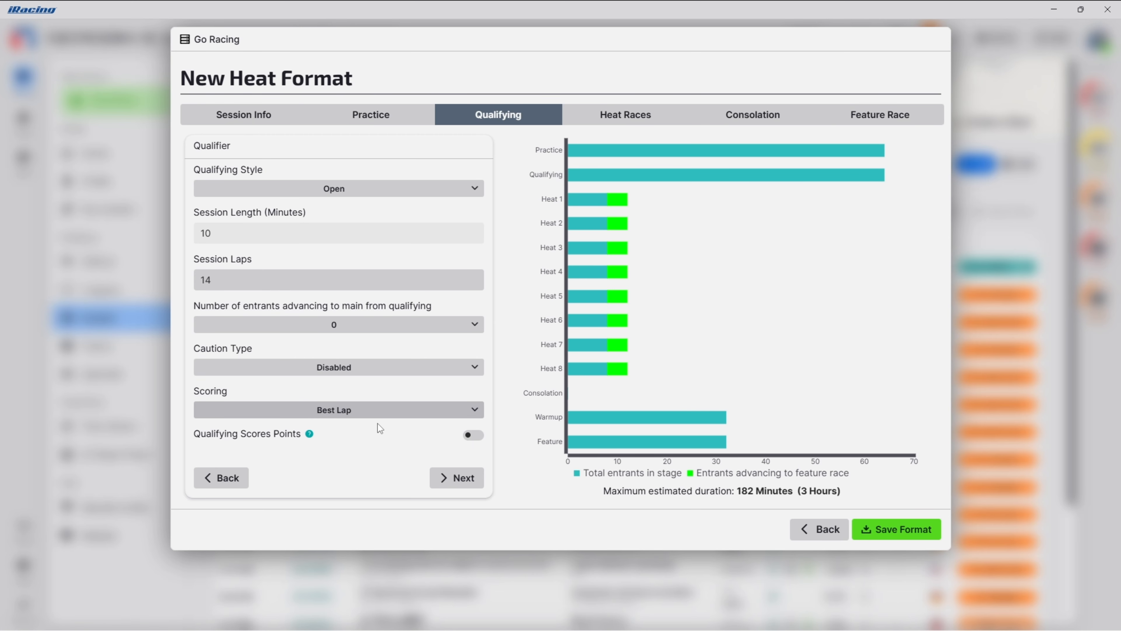
{"action": "left_click", "coordinate": [450, 488]}
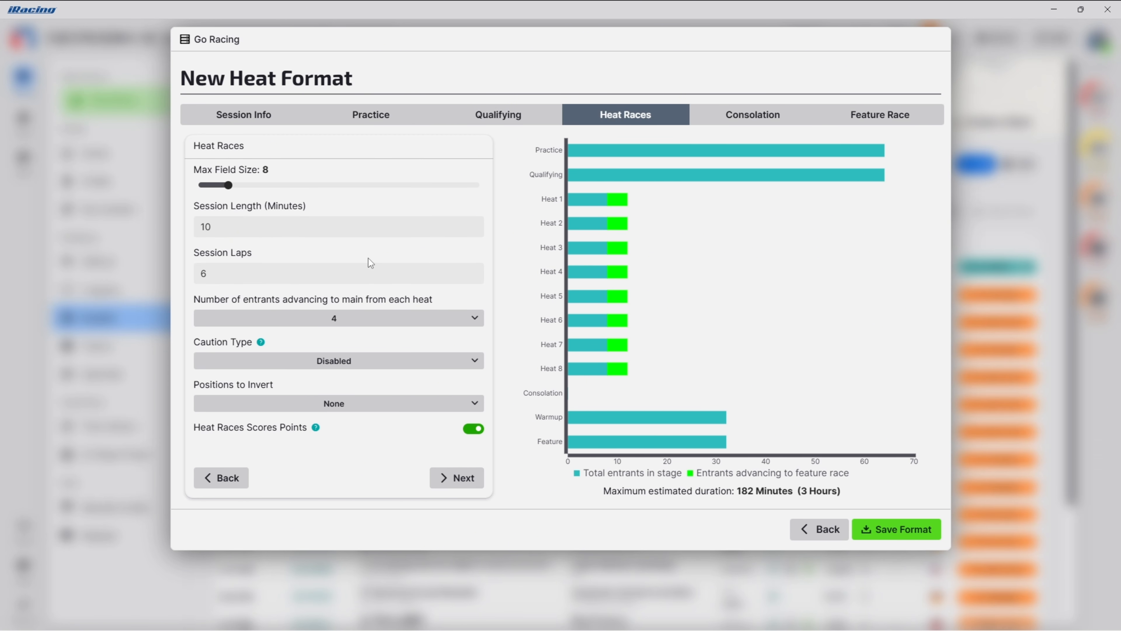
- Set the heat races to a maximum field size of 64, a session length of 15 minutes, and 19 laps
{"action": "left_click_drag", "start_coordinate": [228, 185], "coordinate": [484, 203]}
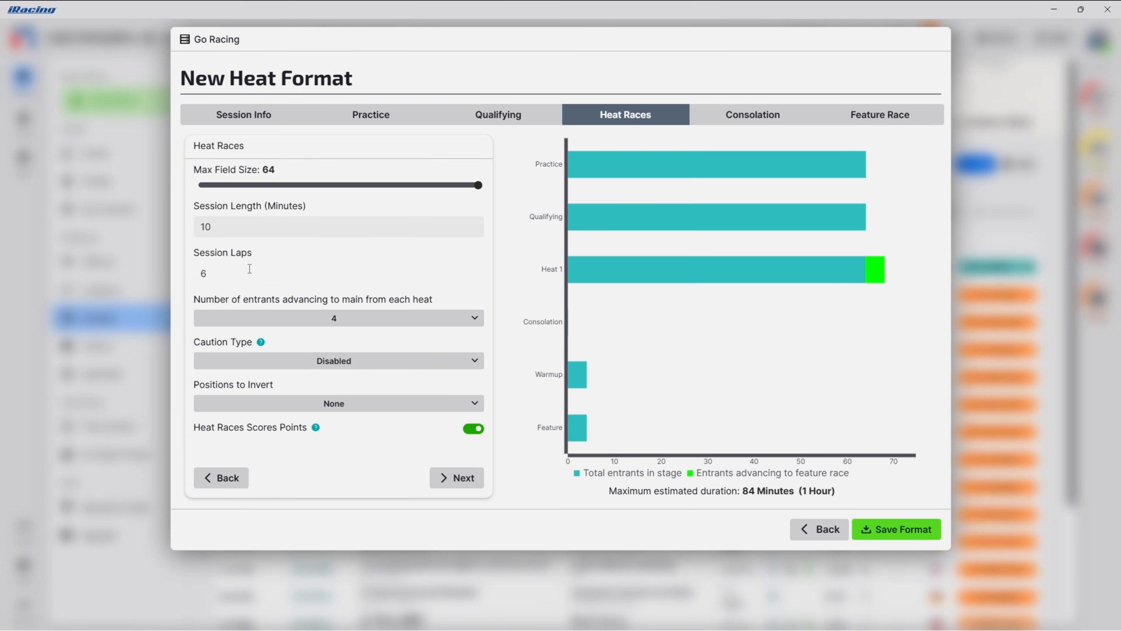
{"action": "left_click", "coordinate": [220, 229]}
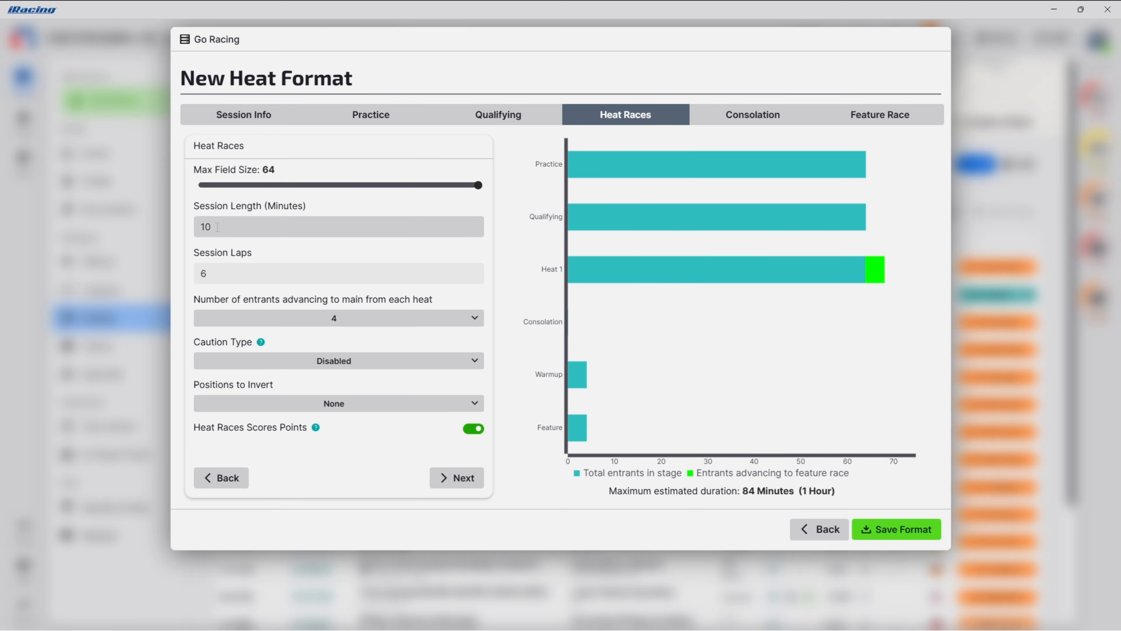
{"action": "key", "text": "BackSpace"}
{"action": "type", "text": "5"}
{"action": "left_click", "coordinate": [219, 265]}
{"action": "key", "text": "BackSpace"}
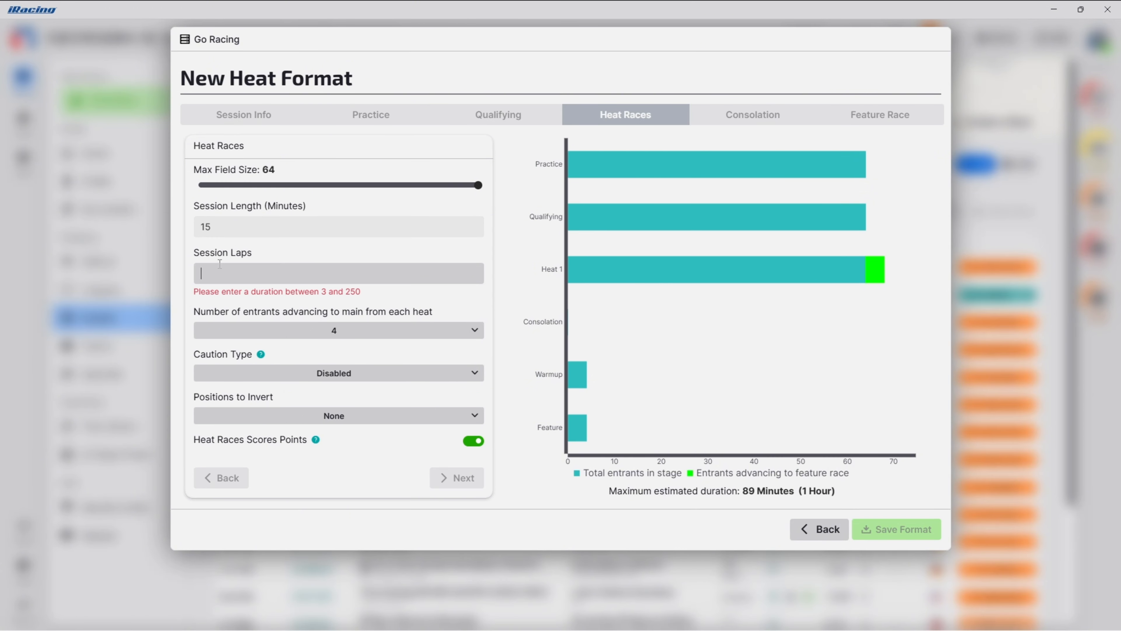
{"action": "type", "text": "19"}
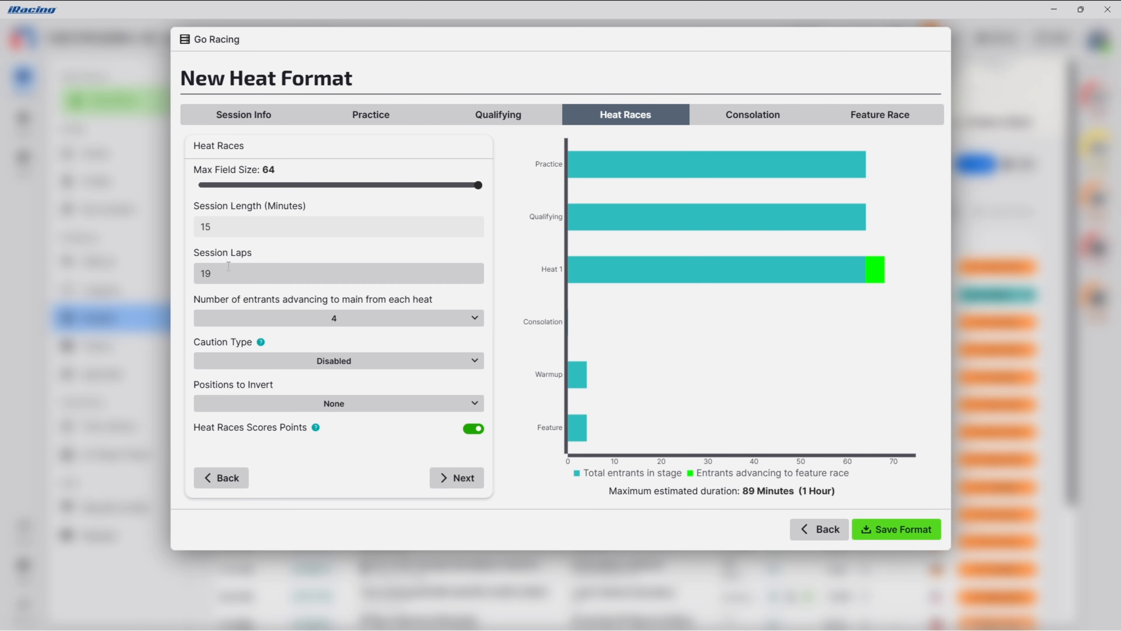
- Set 0 entrants advancing from each heat, keep Positions to Invert at None, toggle heat race points scoring, and continue to the consolation settings
{"action": "left_click", "coordinate": [347, 324]}
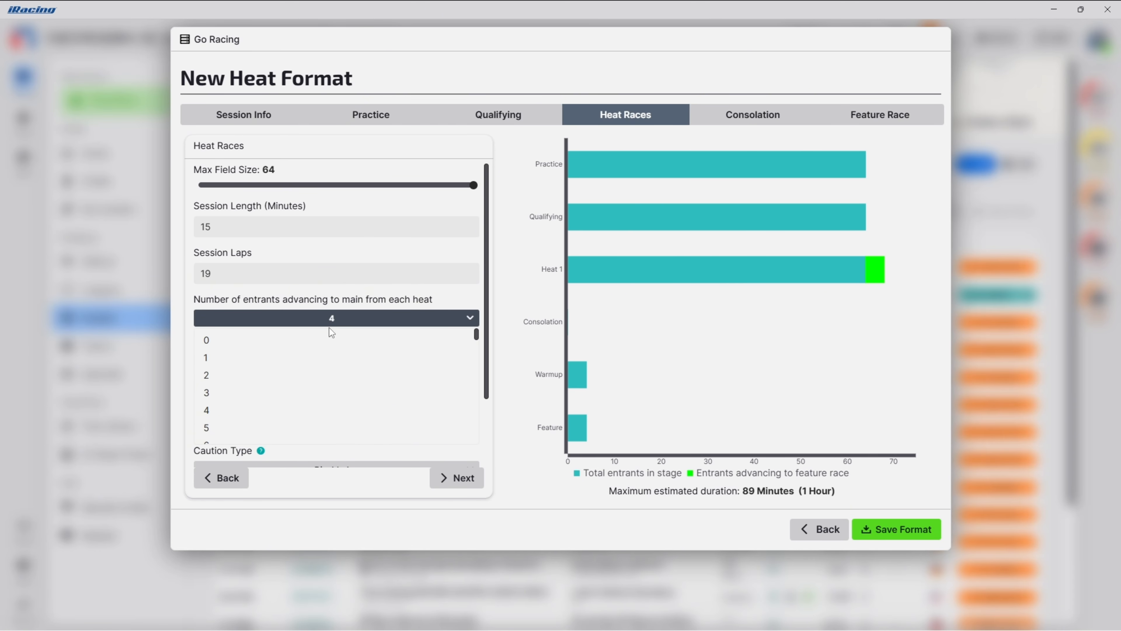
{"action": "left_click", "coordinate": [320, 338]}
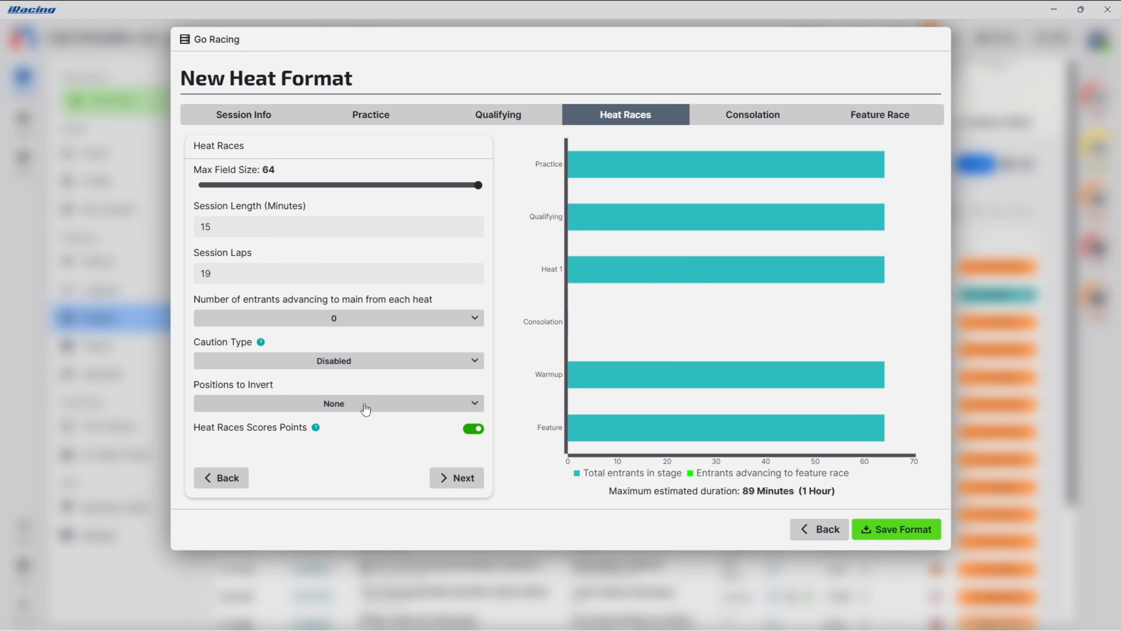
{"action": "left_click", "coordinate": [378, 410]}
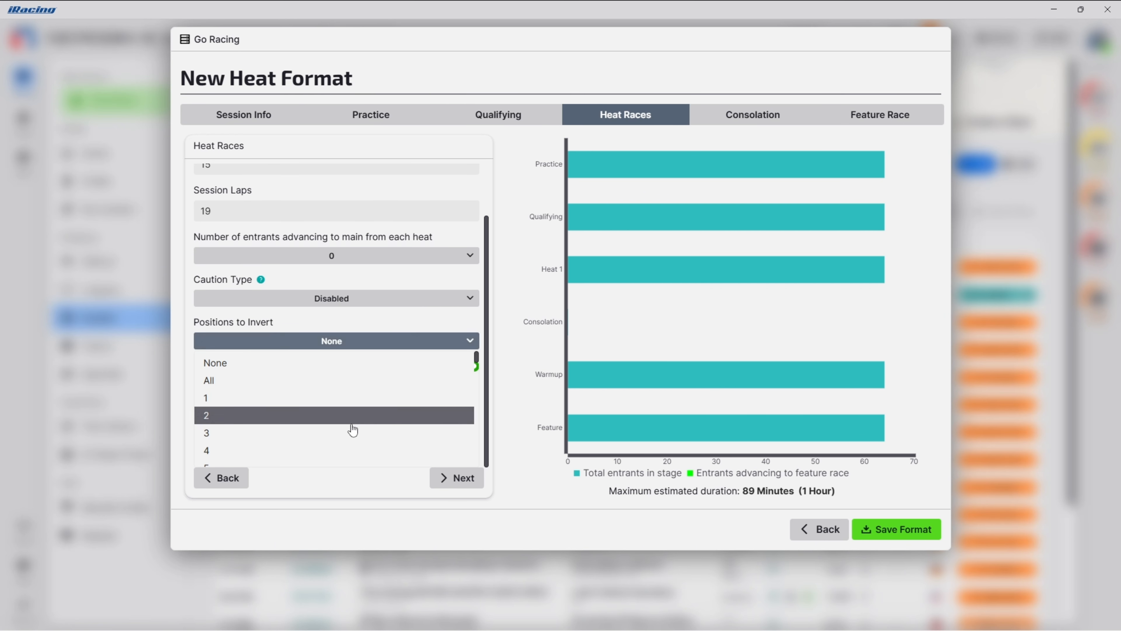
{"action": "scroll", "coordinate": [321, 438], "scroll_direction": "down", "scroll_amount": 3}
{"action": "scroll", "coordinate": [333, 401], "scroll_direction": "up", "scroll_amount": 3}
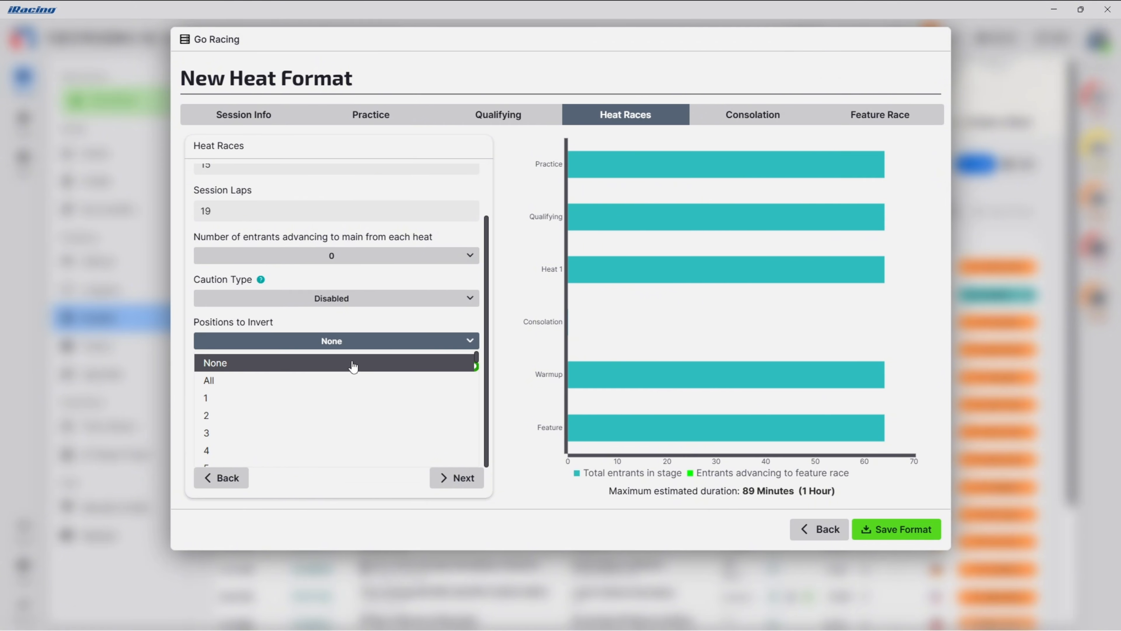
{"action": "left_click", "coordinate": [353, 364]}
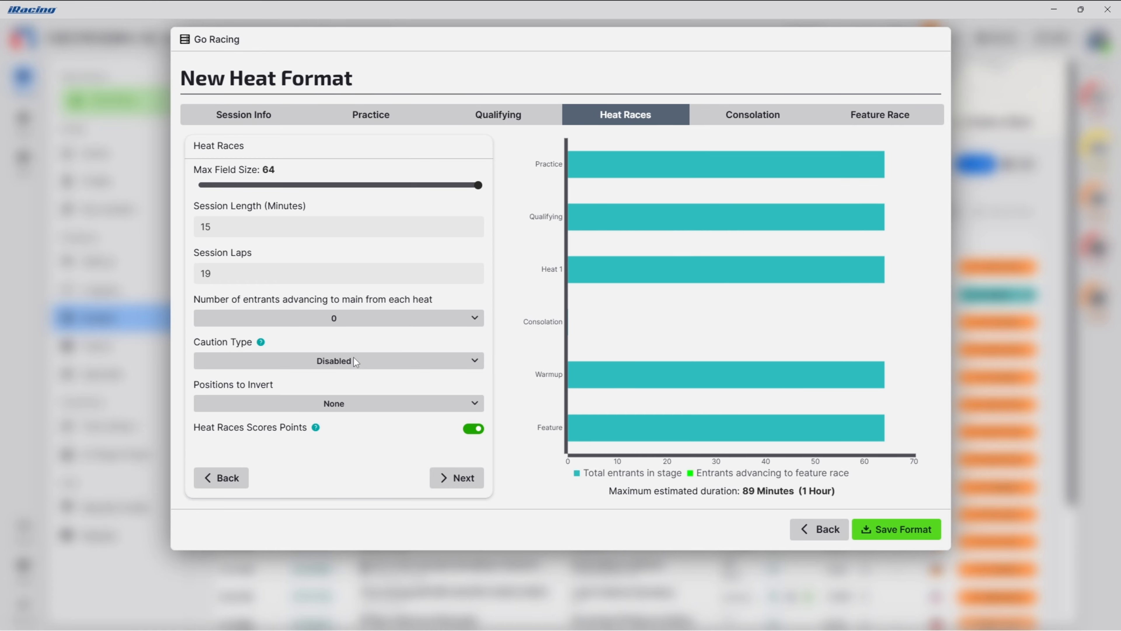
{"action": "left_click", "coordinate": [470, 430]}
{"action": "left_click", "coordinate": [439, 478]}
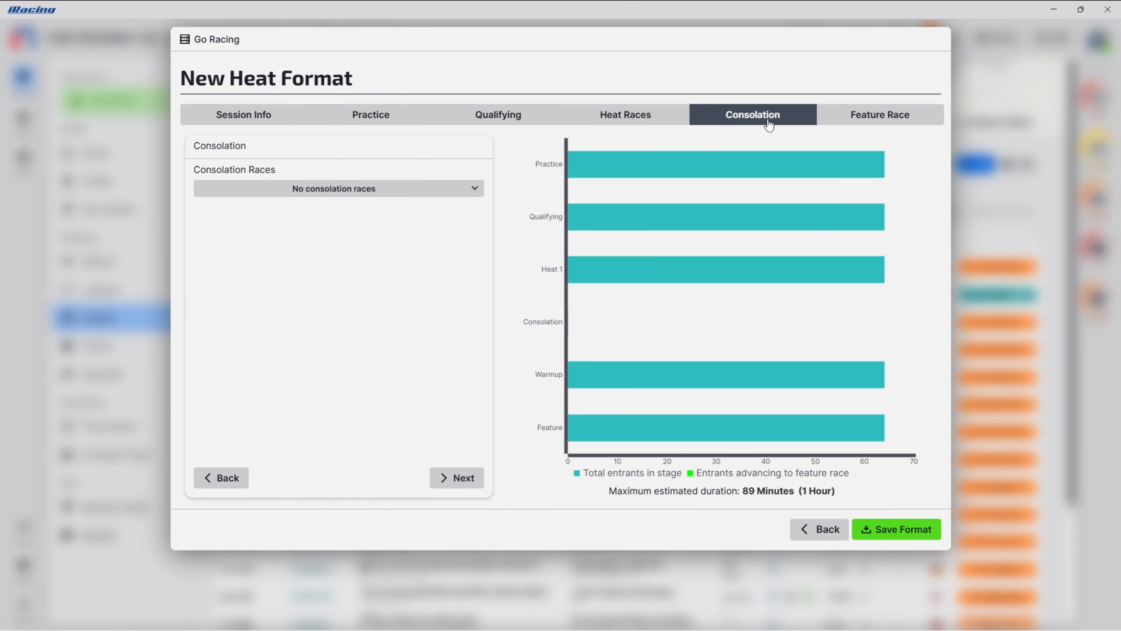
- Set the feature race's maximum field size to 64, and choose one round of separate consolation races with a first-race field size of 64
{"action": "left_click", "coordinate": [858, 124]}
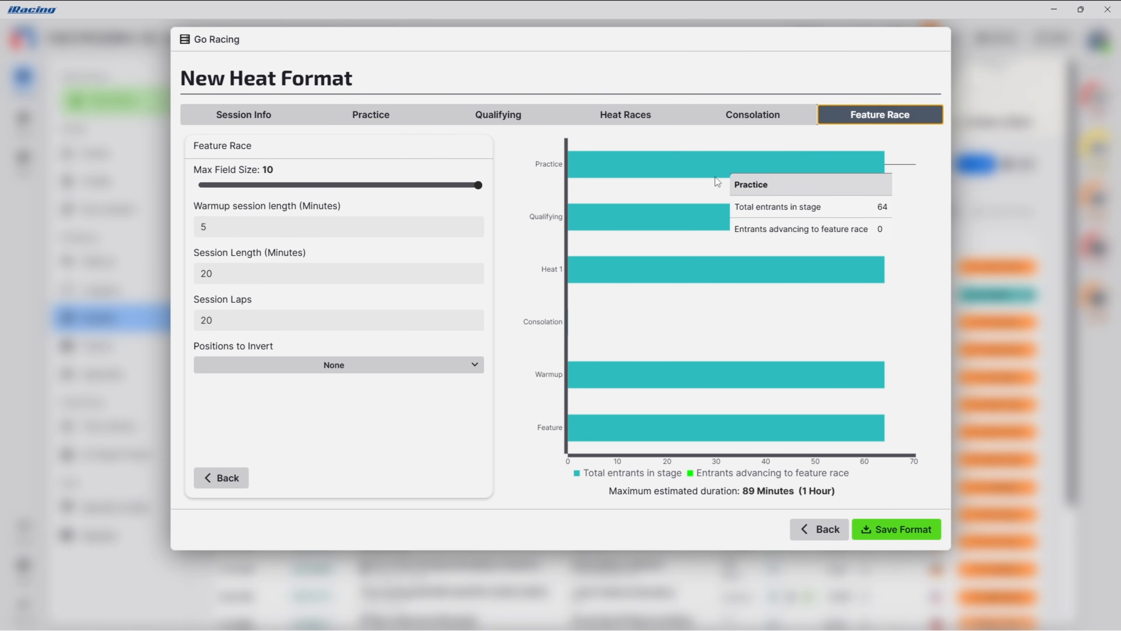
{"action": "mouse_move", "coordinate": [477, 185]}
{"action": "left_mouse_down"}
{"action": "mouse_move", "coordinate": [153, 193]}
{"action": "mouse_move", "coordinate": [386, 198]}
{"action": "mouse_move", "coordinate": [467, 191]}
{"action": "mouse_move", "coordinate": [275, 188]}
{"action": "mouse_move", "coordinate": [493, 187]}
{"action": "left_mouse_up"}
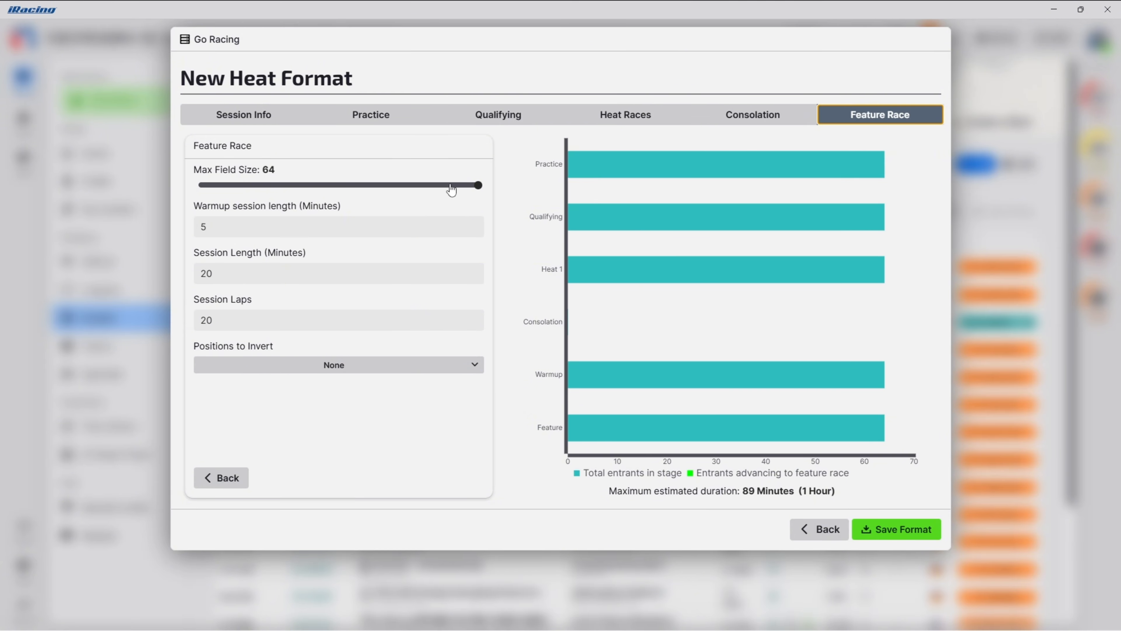
{"action": "left_click", "coordinate": [715, 118]}
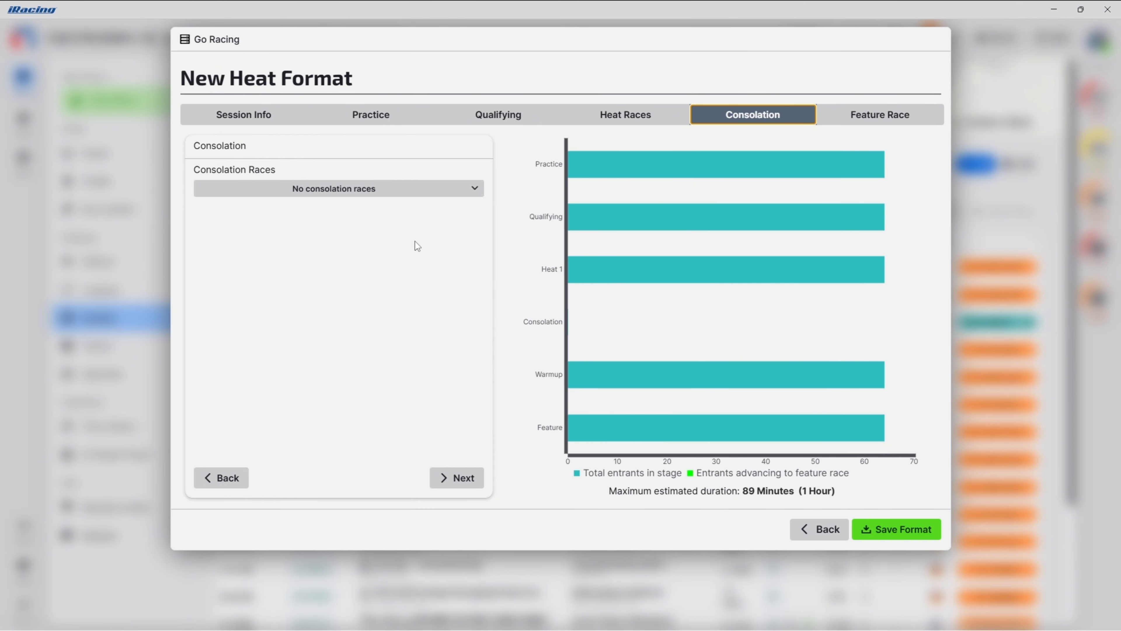
{"action": "left_click", "coordinate": [364, 199]}
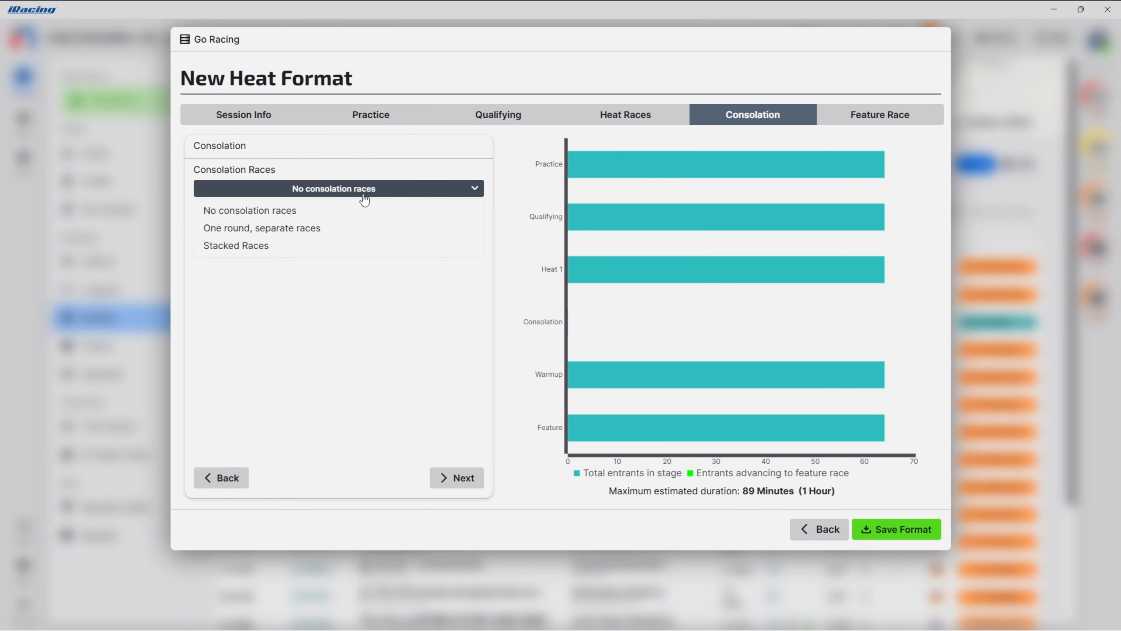
{"action": "left_click", "coordinate": [304, 228]}
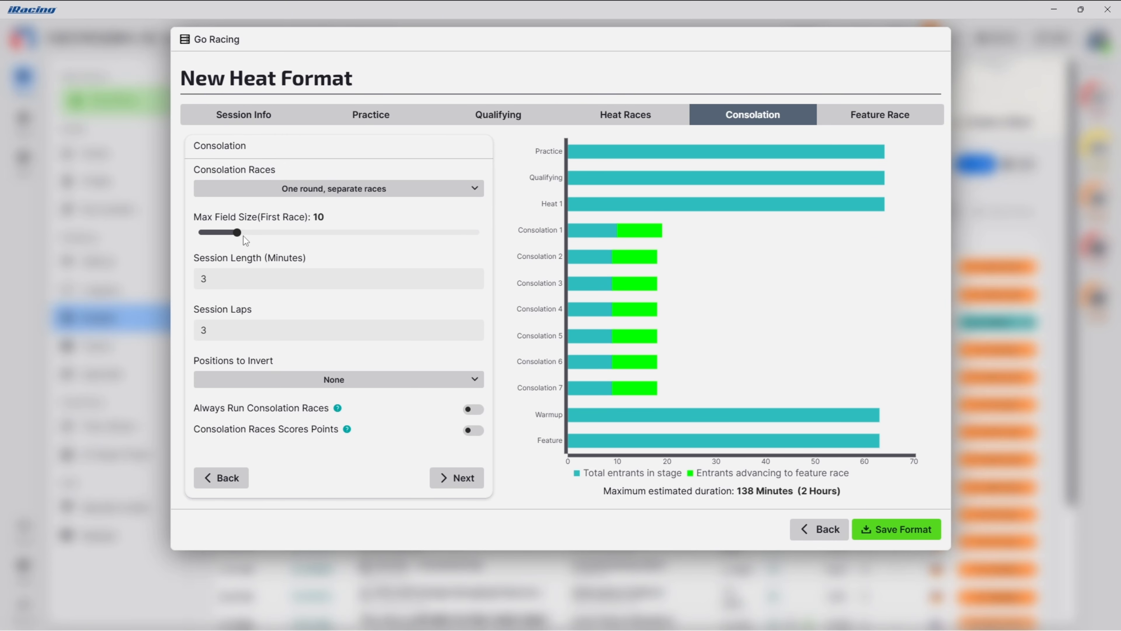
{"action": "left_click_drag", "start_coordinate": [239, 236], "coordinate": [496, 241]}
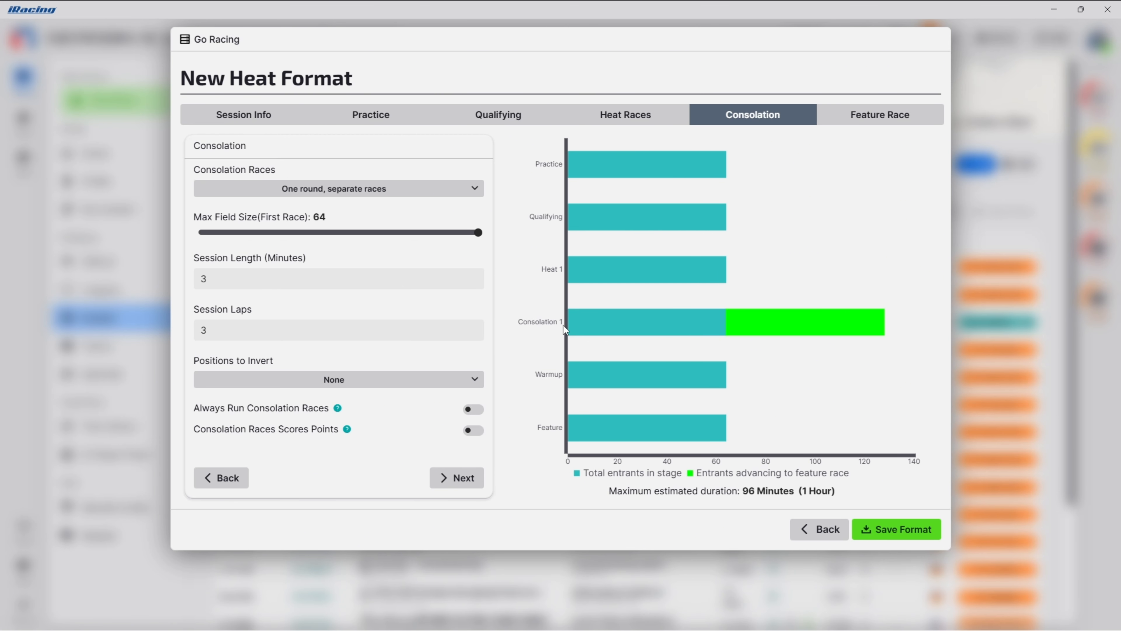
- Set the consolation races to 15 minutes and 19 laps, enable always running them, and continue to the feature race settings
{"action": "mouse_move", "coordinate": [591, 323]}
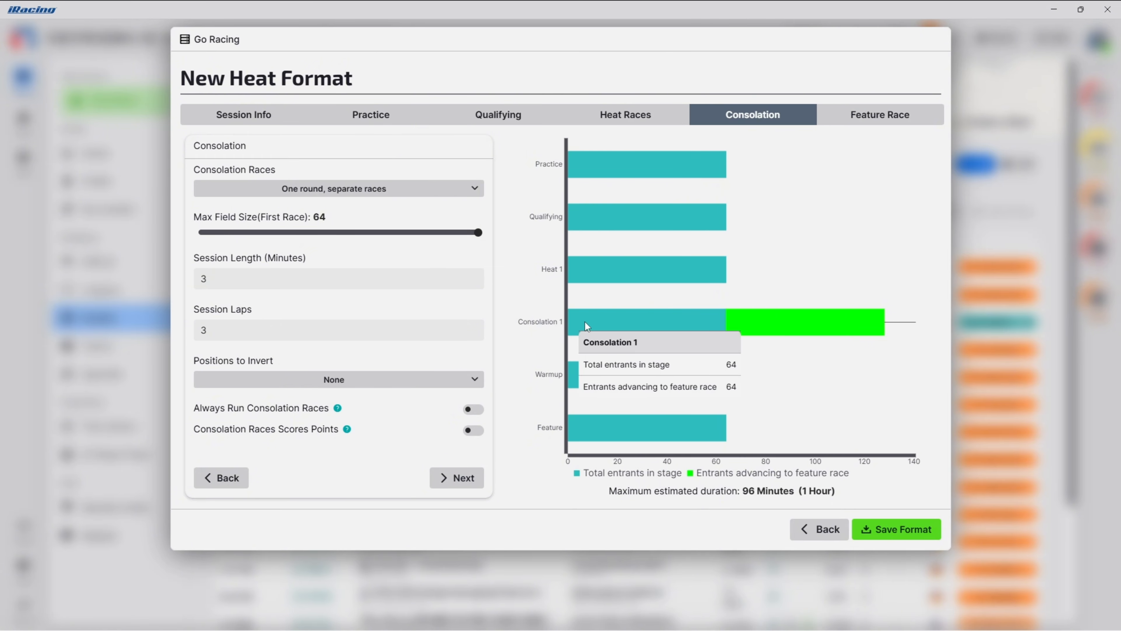
{"action": "left_click", "coordinate": [212, 278]}
{"action": "key", "text": "BackSpace"}
{"action": "type", "text": "1"}
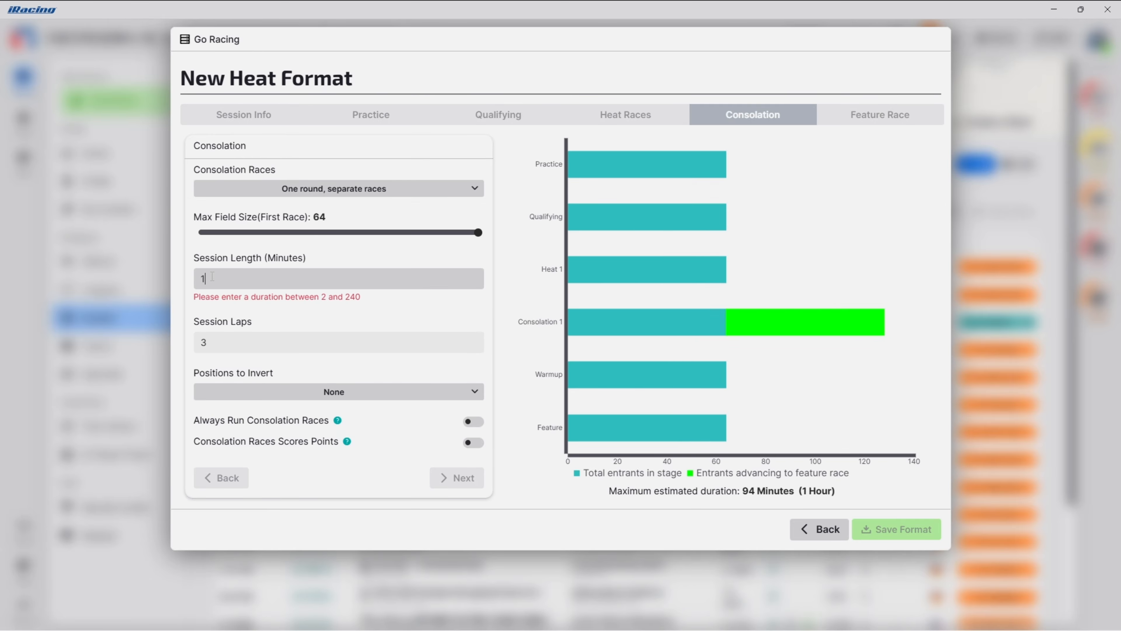
{"action": "type", "text": "5"}
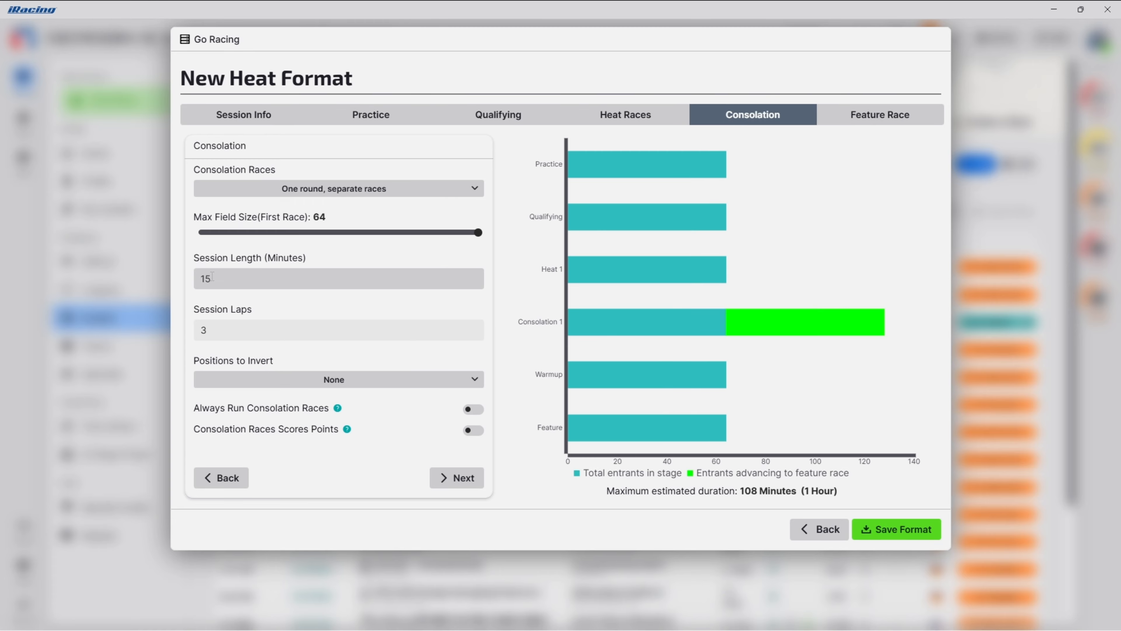
{"action": "left_click", "coordinate": [213, 329]}
{"action": "key", "text": "BackSpace"}
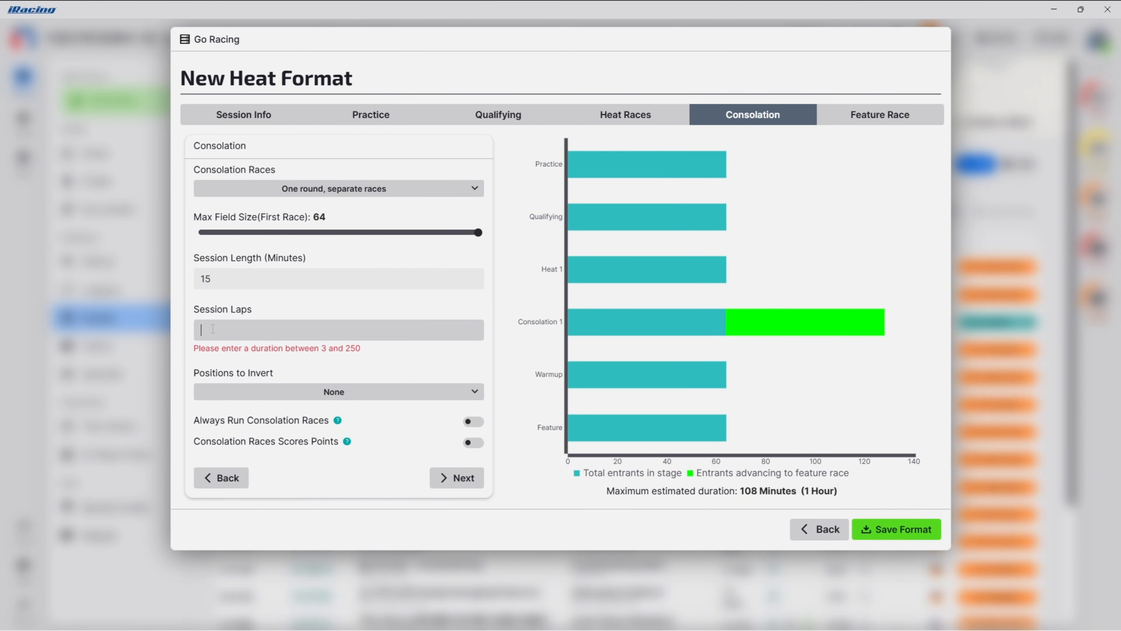
{"action": "type", "text": "19"}
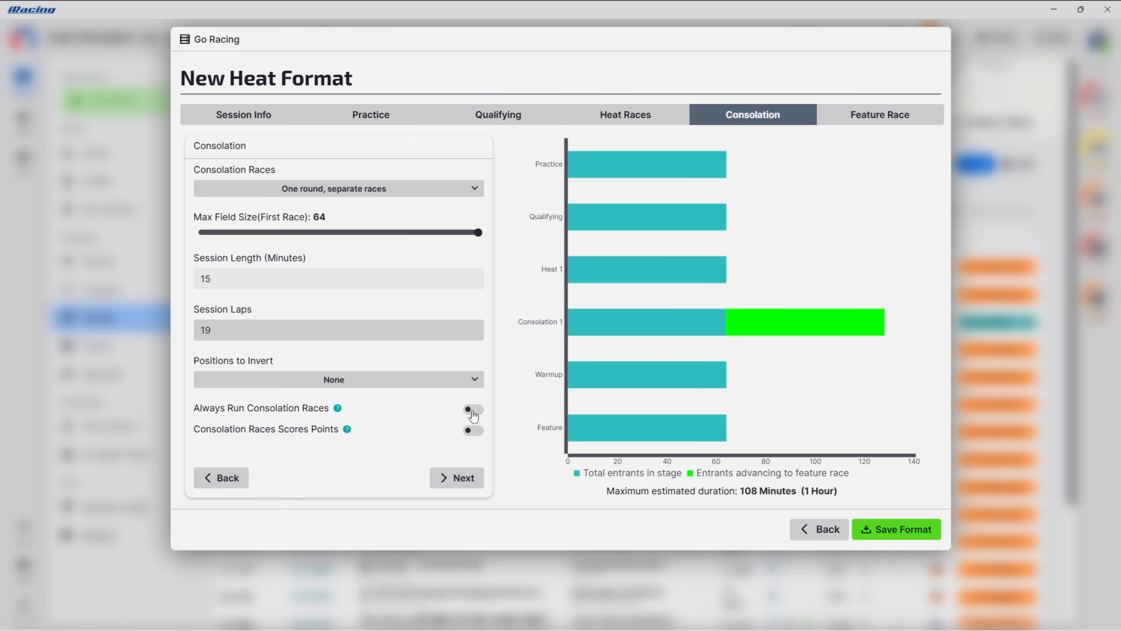
{"action": "left_click", "coordinate": [473, 414]}
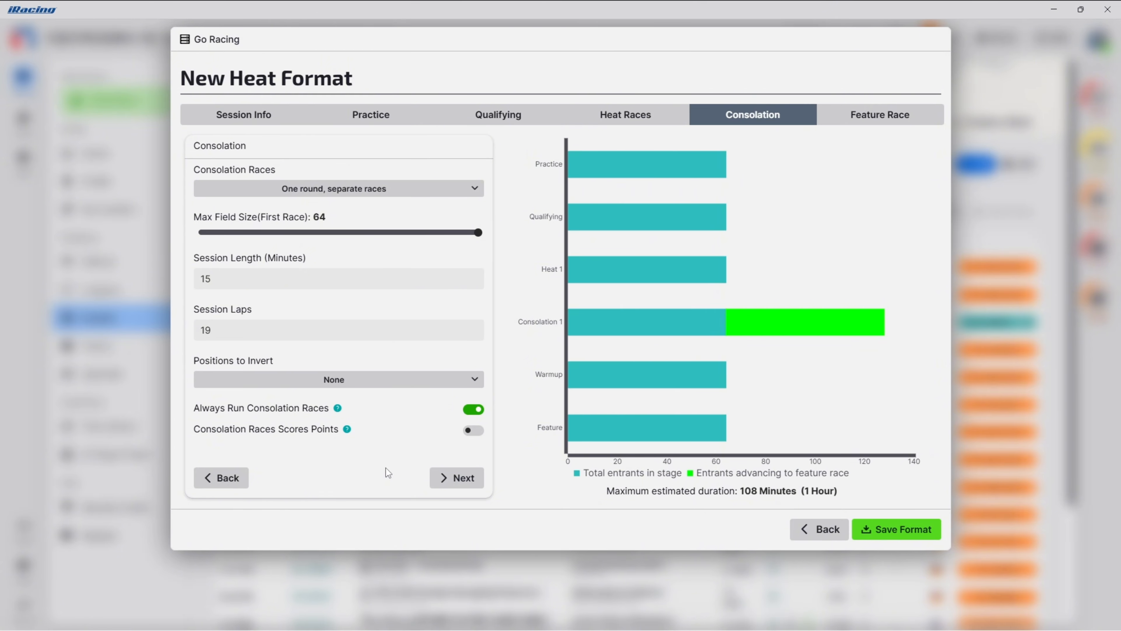
{"action": "left_click", "coordinate": [433, 486]}
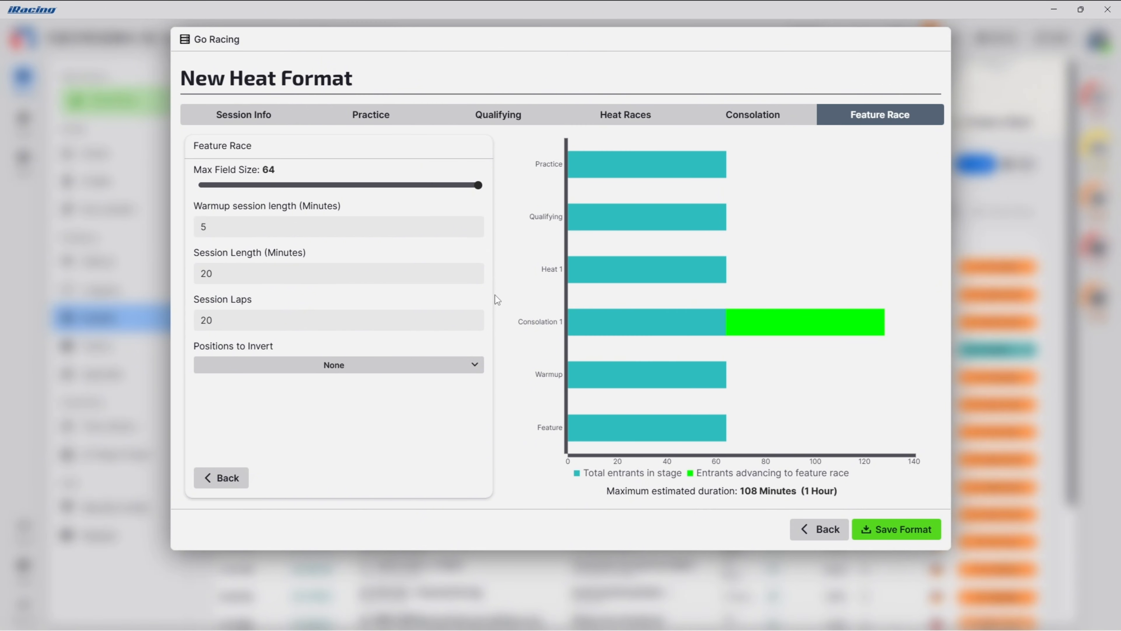
- Set the feature race to 26 laps with 10 positions to invert
{"action": "mouse_move", "coordinate": [593, 331]}
{"action": "mouse_move", "coordinate": [578, 434]}
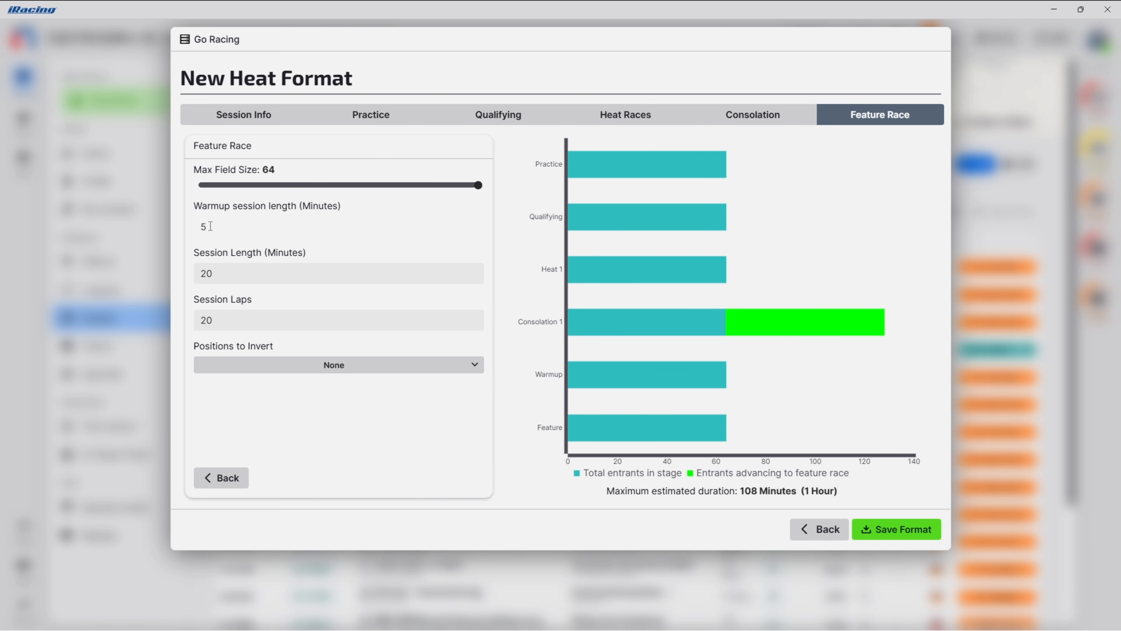
{"action": "left_click", "coordinate": [216, 321]}
{"action": "key", "text": "BackSpace"}
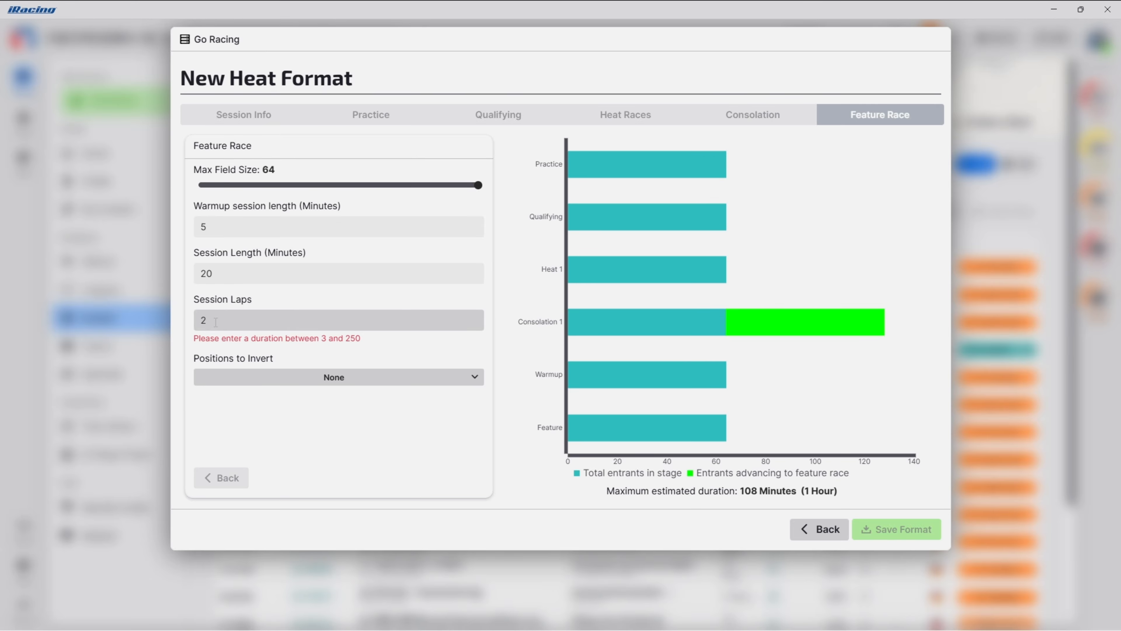
{"action": "type", "text": "6"}
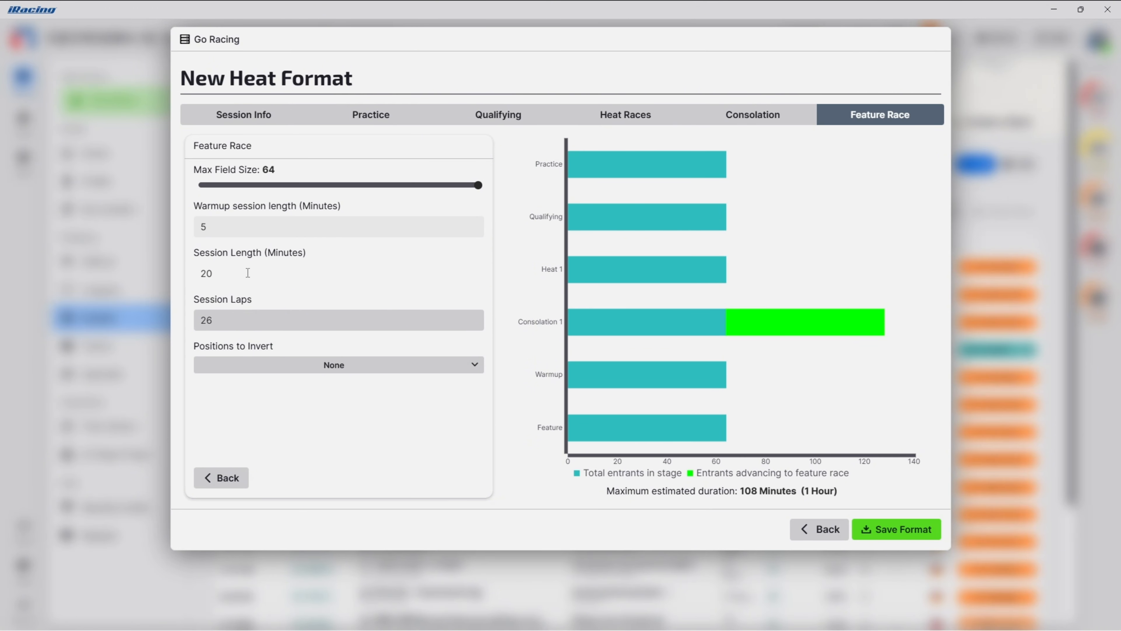
{"action": "left_click", "coordinate": [355, 366]}
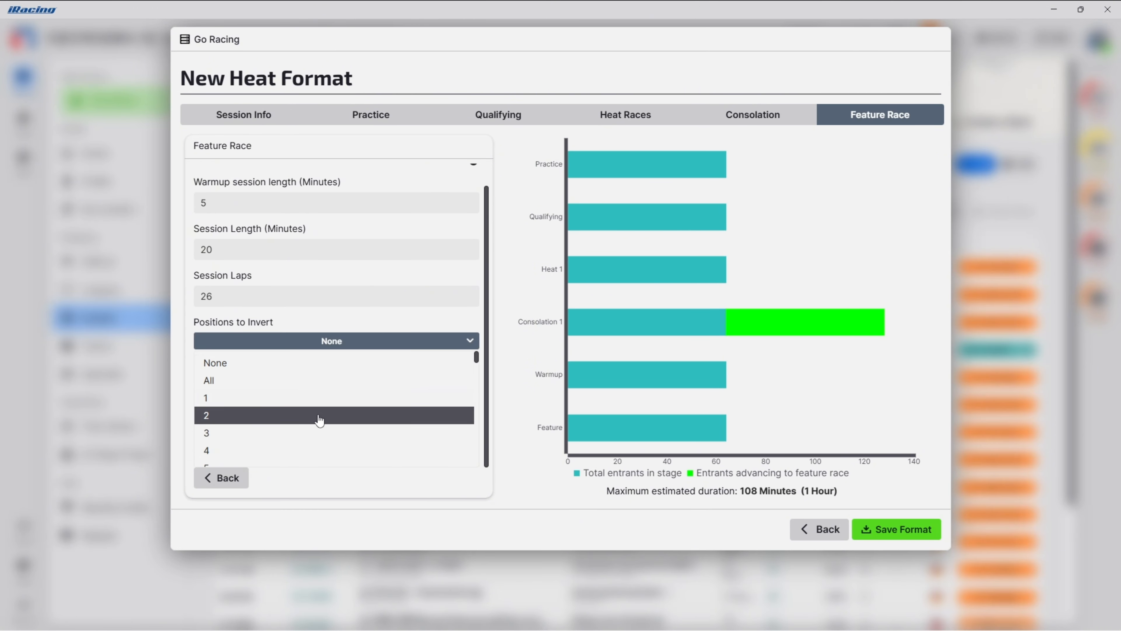
{"action": "scroll", "coordinate": [319, 420], "scroll_direction": "down", "scroll_amount": 3}
{"action": "left_click", "coordinate": [311, 386]}
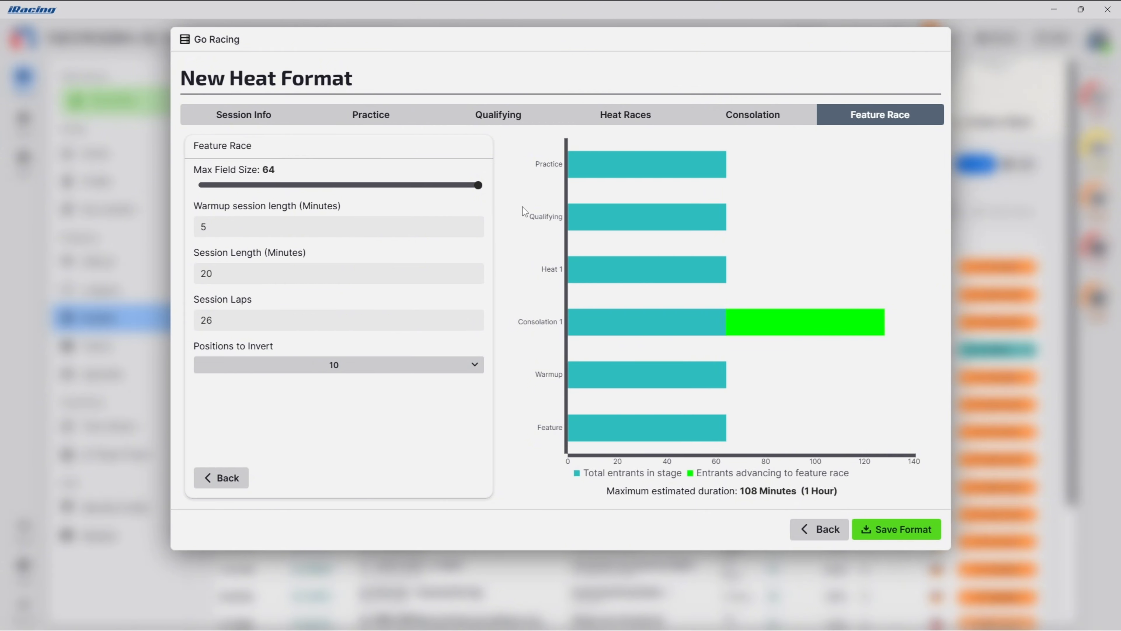
- Check the entrants per stage in the chart, save the heat format, and return to the race setup
{"action": "mouse_move", "coordinate": [638, 173]}
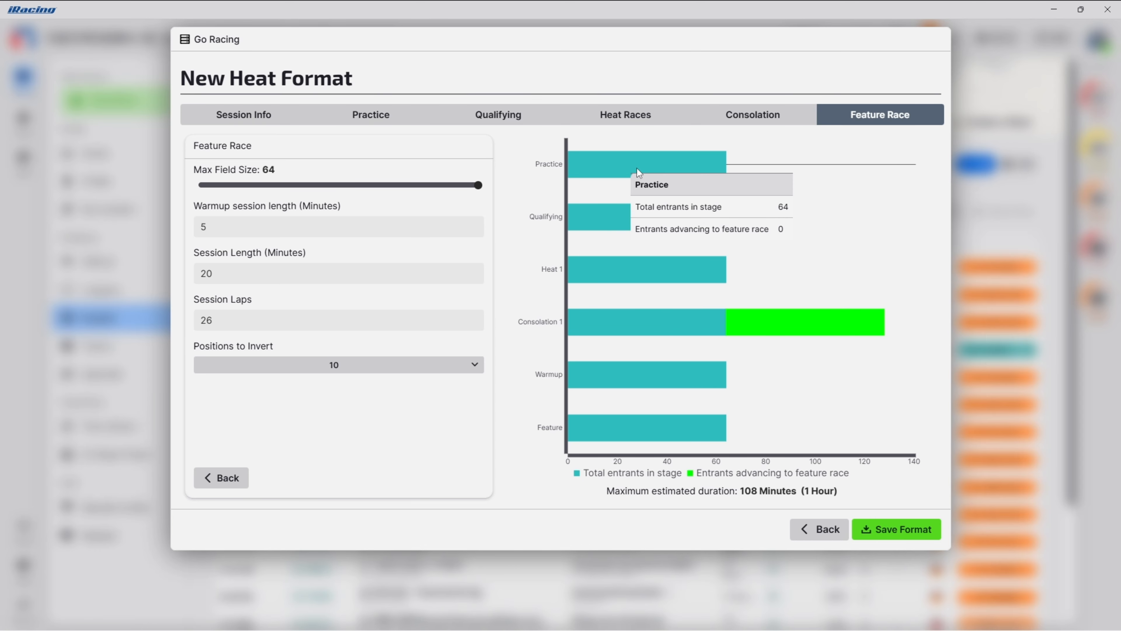
{"action": "mouse_move", "coordinate": [598, 222]}
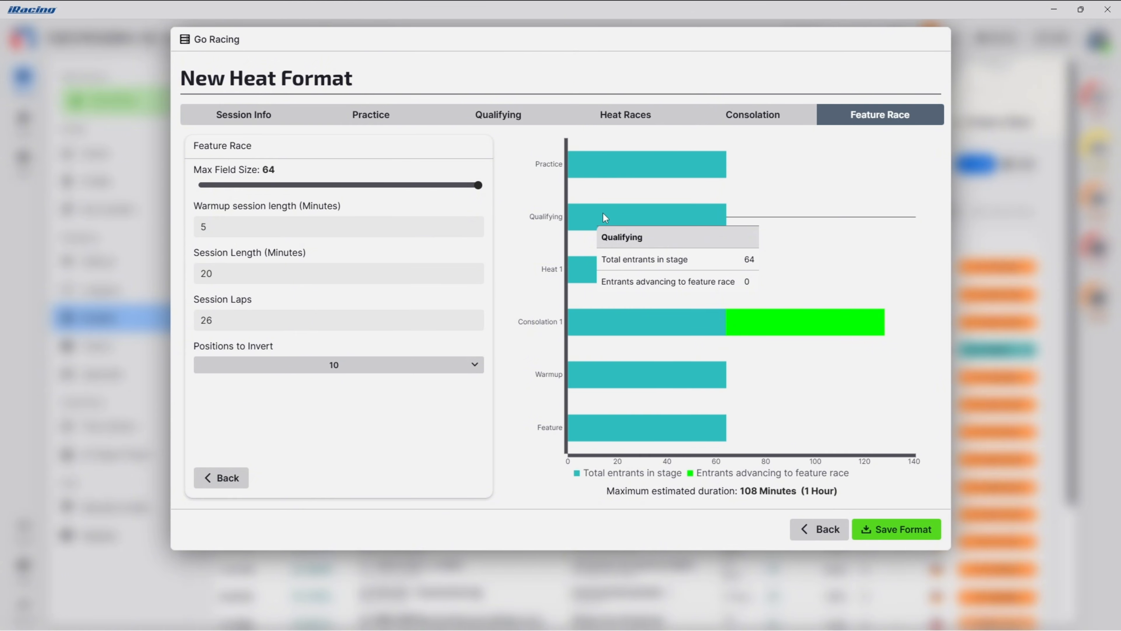
{"action": "mouse_move", "coordinate": [589, 271]}
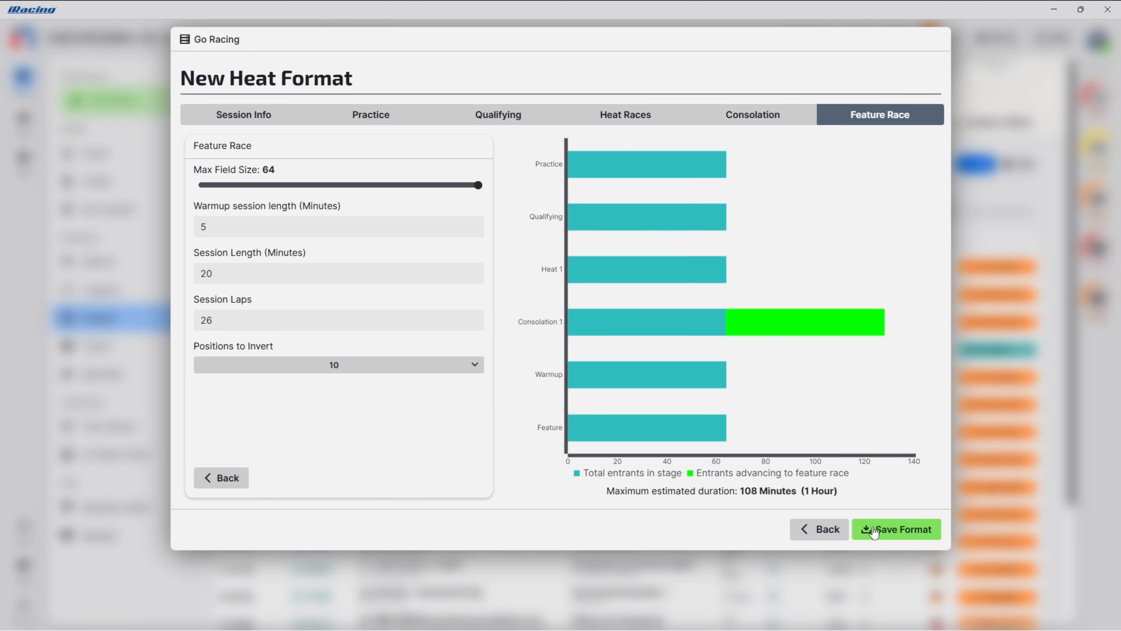
{"action": "left_click", "coordinate": [885, 531]}
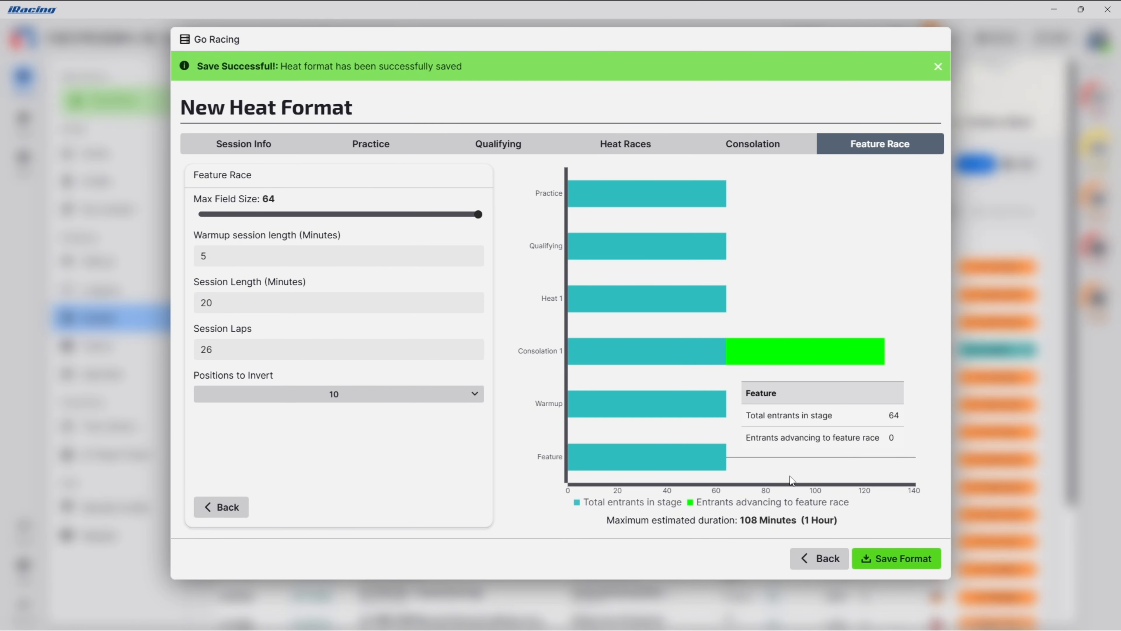
{"action": "left_click", "coordinate": [813, 559]}
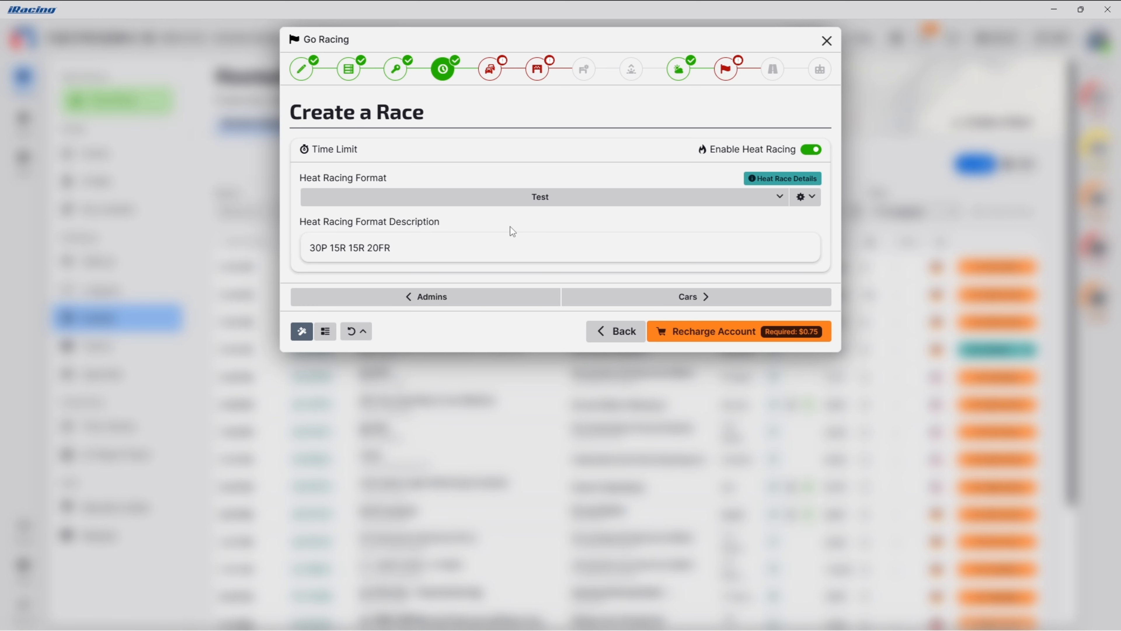
- Switch to car classes and add the Audi RS3 LMS Gen2 TCR, Honda Civic Type R TCR, Hyundai Elantra N TCR and Hyundai Veloster N TCR
{"action": "left_click", "coordinate": [492, 79]}
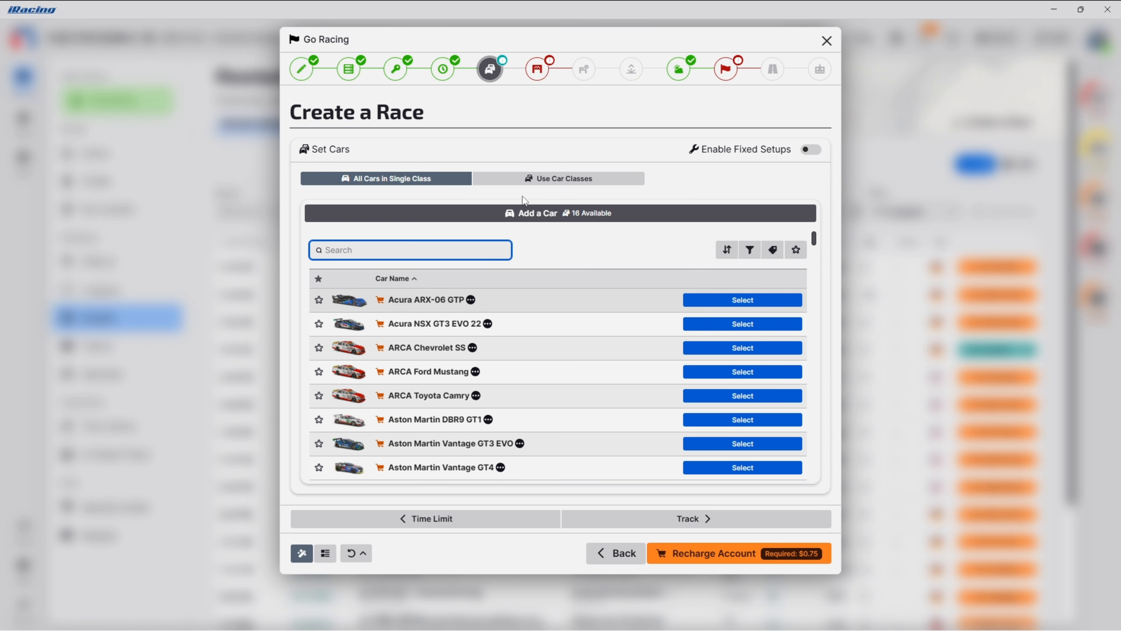
{"action": "left_click", "coordinate": [530, 182]}
{"action": "left_click", "coordinate": [363, 271]}
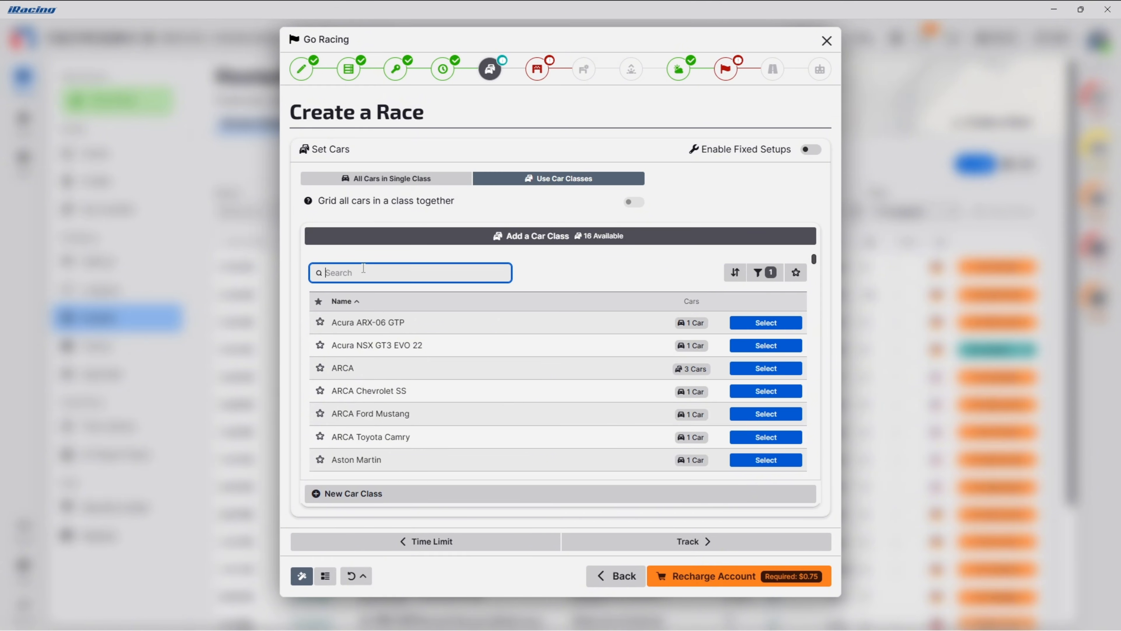
{"action": "type", "text": "tcr"}
{"action": "left_click", "coordinate": [789, 323]}
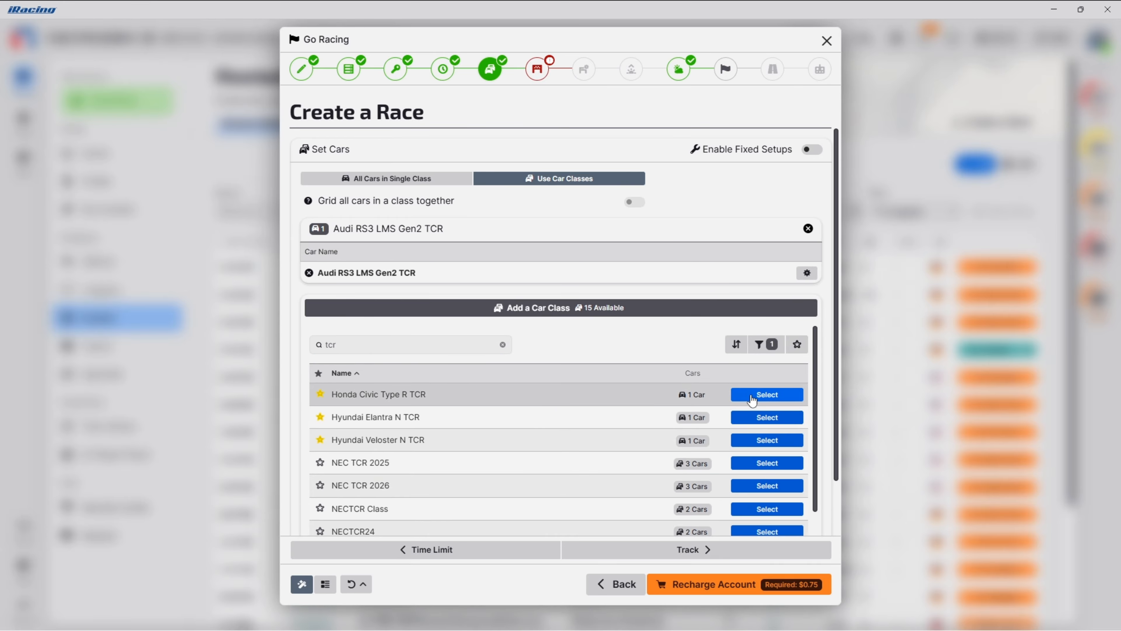
{"action": "left_click", "coordinate": [752, 401]}
{"action": "left_click", "coordinate": [760, 465]}
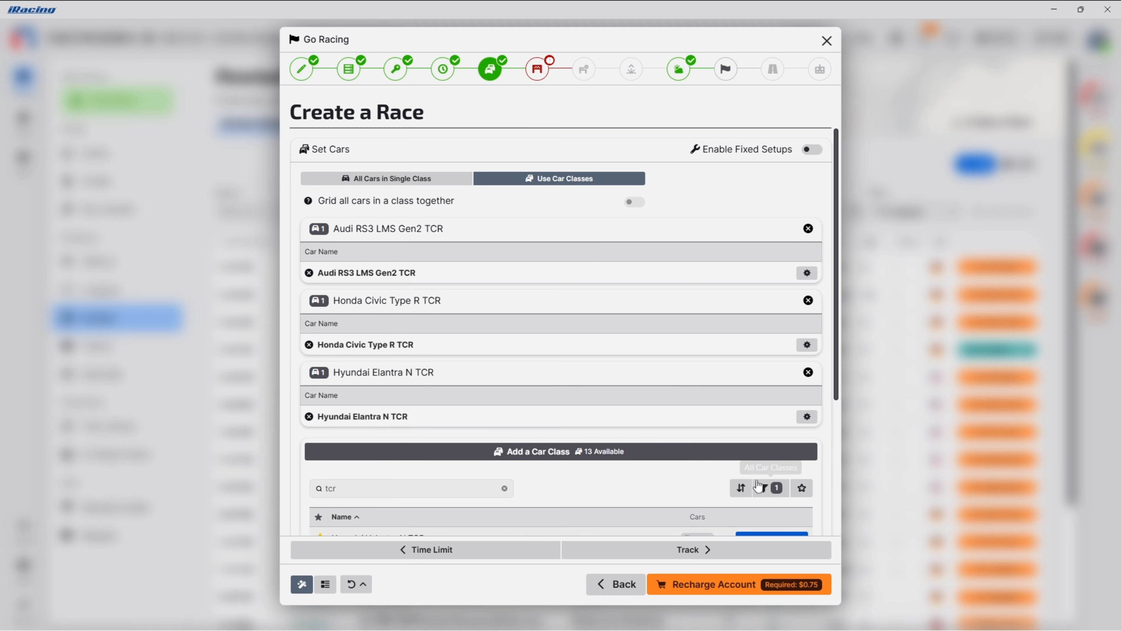
{"action": "left_click", "coordinate": [755, 533]}
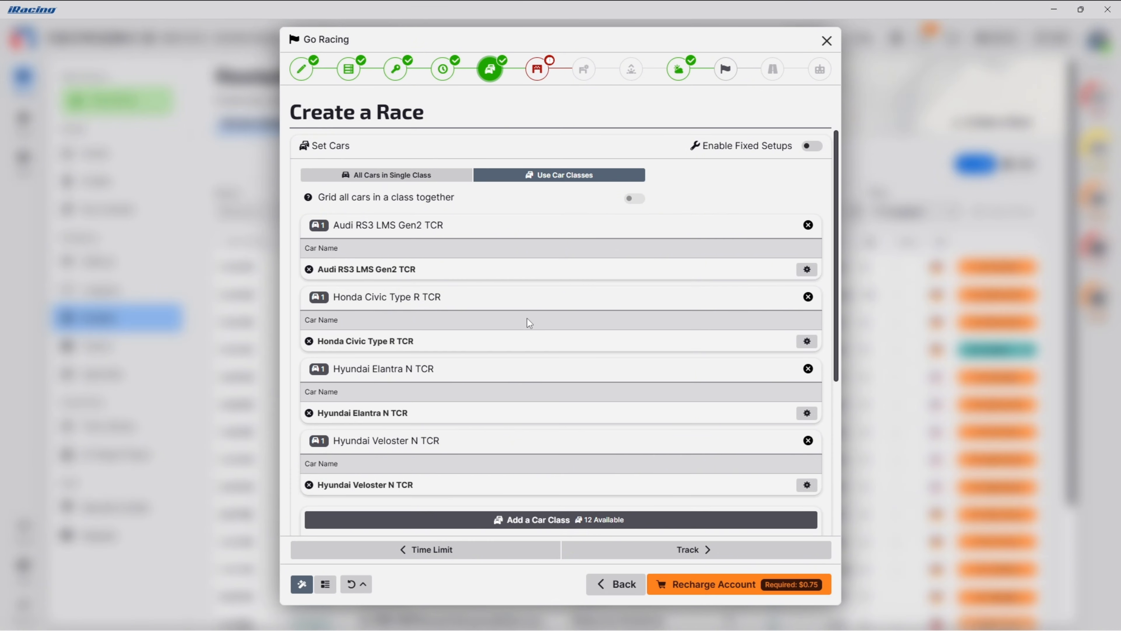
- Put the four selected TCR cars into a single class and look through the other cars on offer
{"action": "scroll", "coordinate": [530, 323], "scroll_direction": "down", "scroll_amount": 3}
{"action": "scroll", "coordinate": [525, 326], "scroll_direction": "up", "scroll_amount": 3}
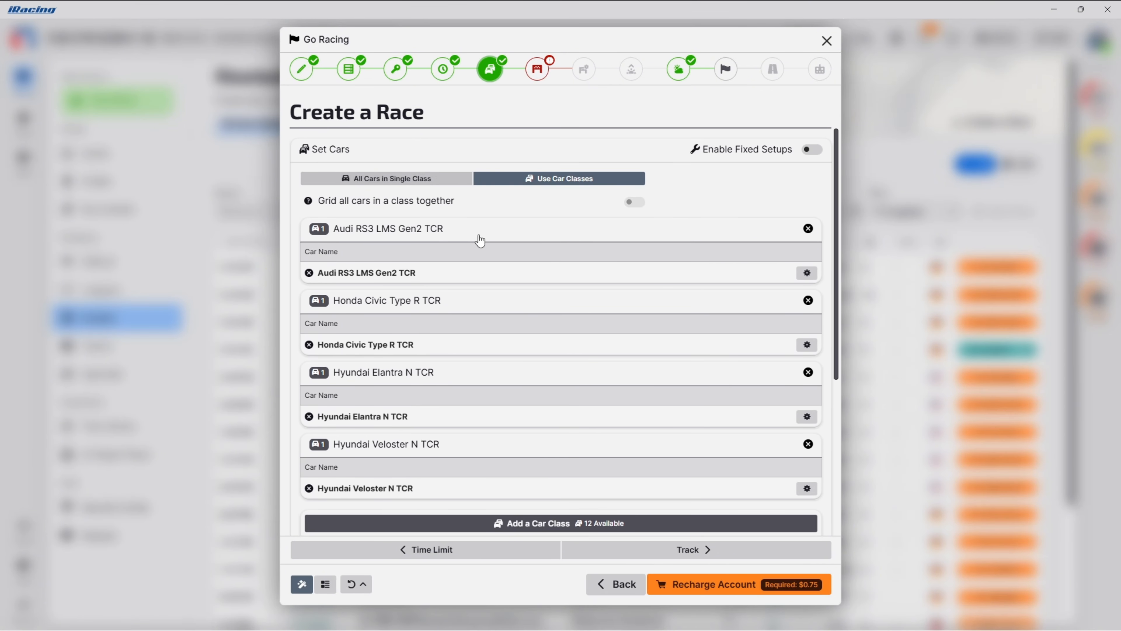
{"action": "left_click", "coordinate": [441, 179]}
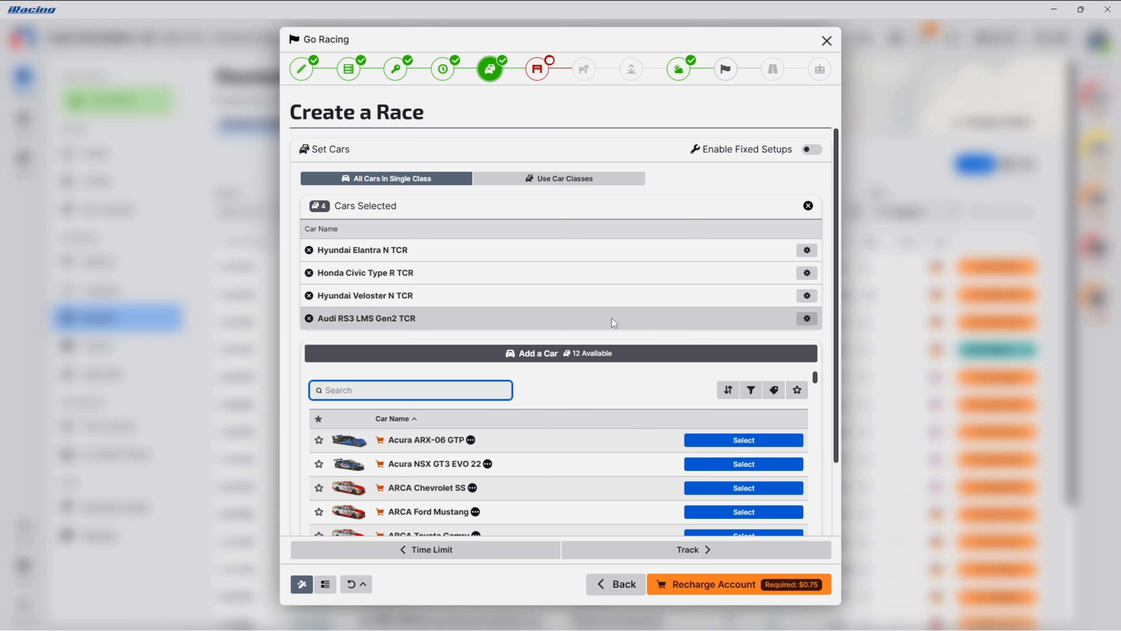
{"action": "scroll", "coordinate": [607, 327], "scroll_direction": "down", "scroll_amount": 3}
{"action": "scroll", "coordinate": [600, 335], "scroll_direction": "down", "scroll_amount": 5}
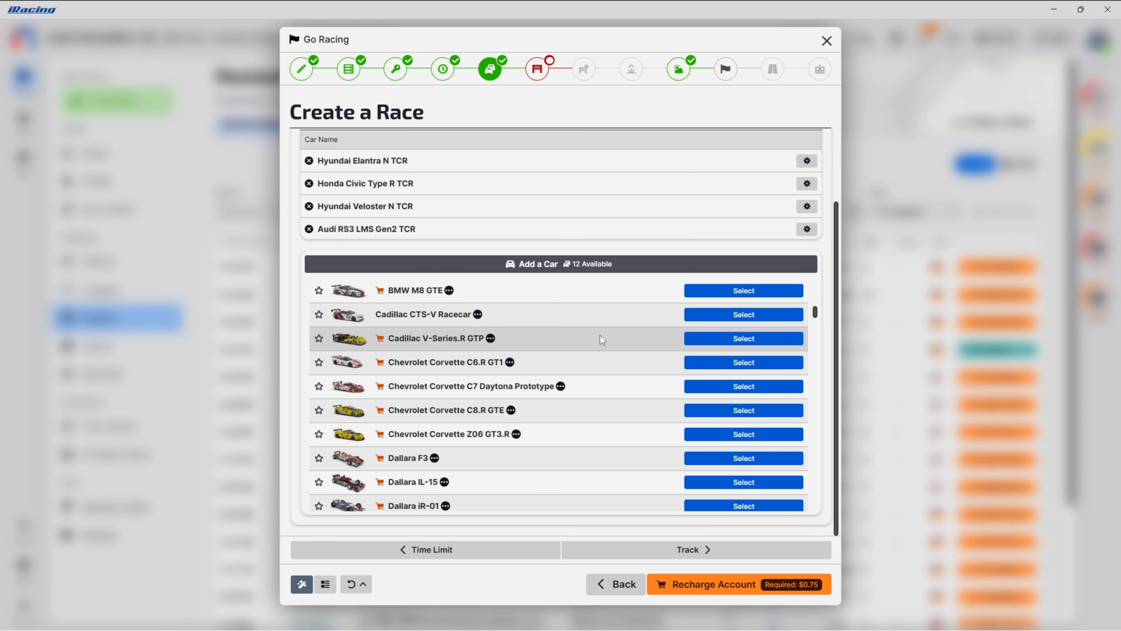
{"action": "scroll", "coordinate": [600, 335], "scroll_direction": "down", "scroll_amount": 15}
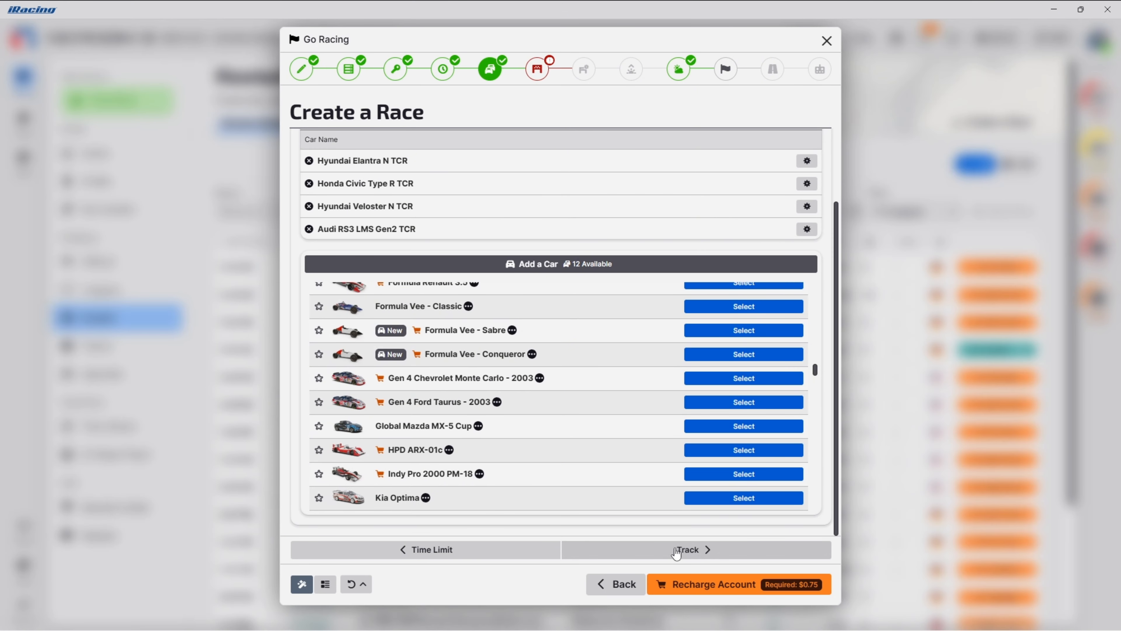
- Choose Donington Park Racing Circuit as the track with the National configuration
{"action": "left_click", "coordinate": [676, 550]}
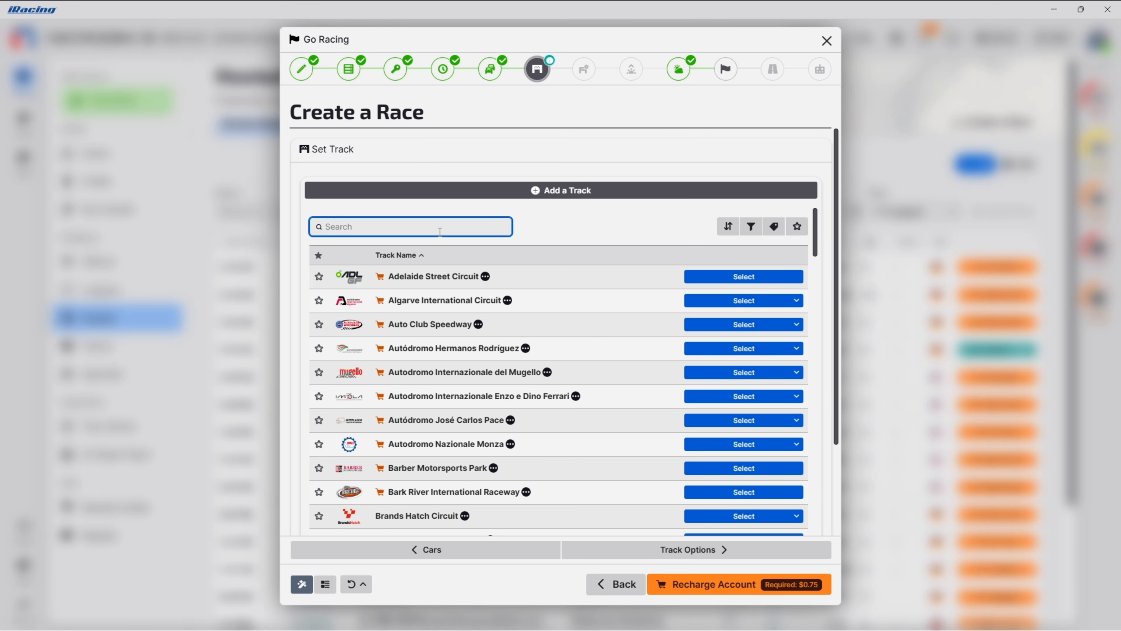
{"action": "type", "text": "don"}
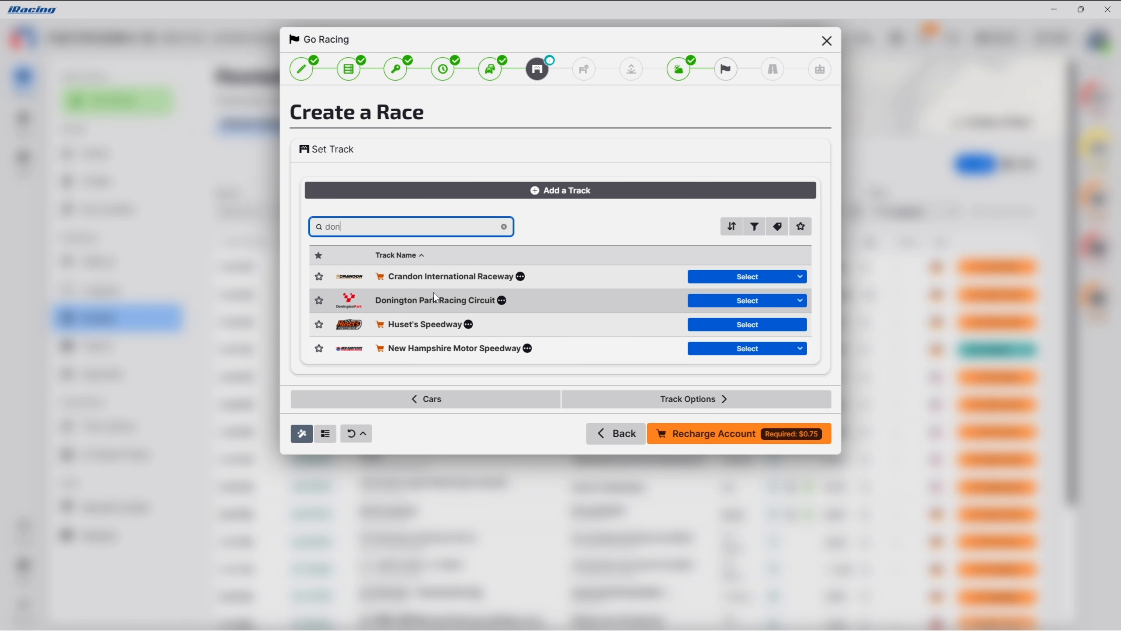
{"action": "left_click", "coordinate": [434, 299]}
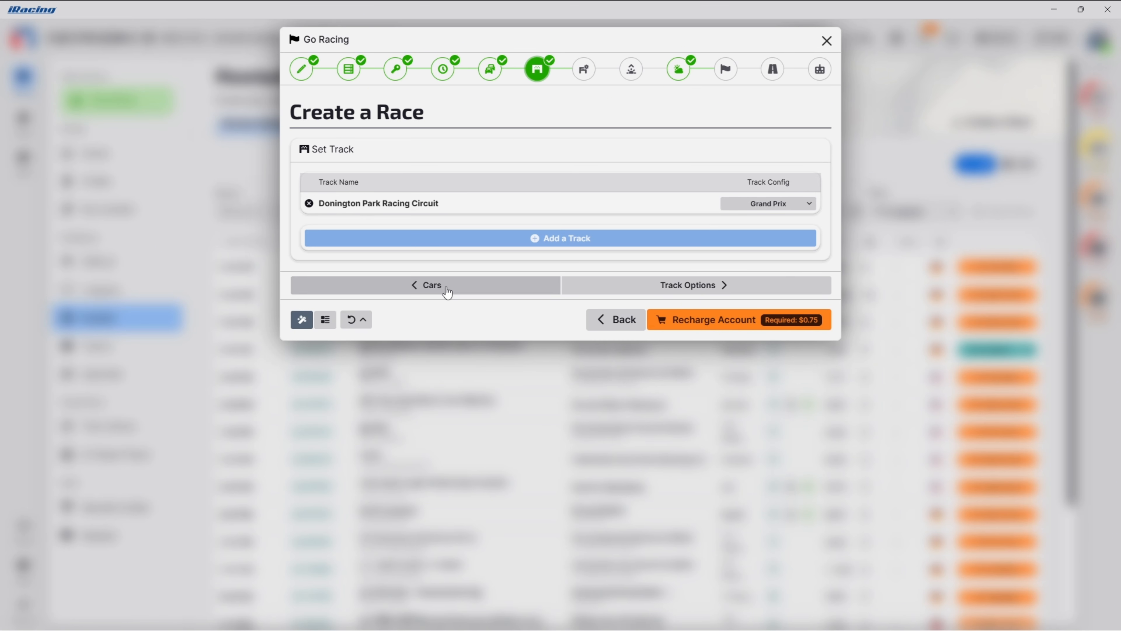
{"action": "left_click", "coordinate": [738, 205]}
{"action": "left_click", "coordinate": [710, 242]}
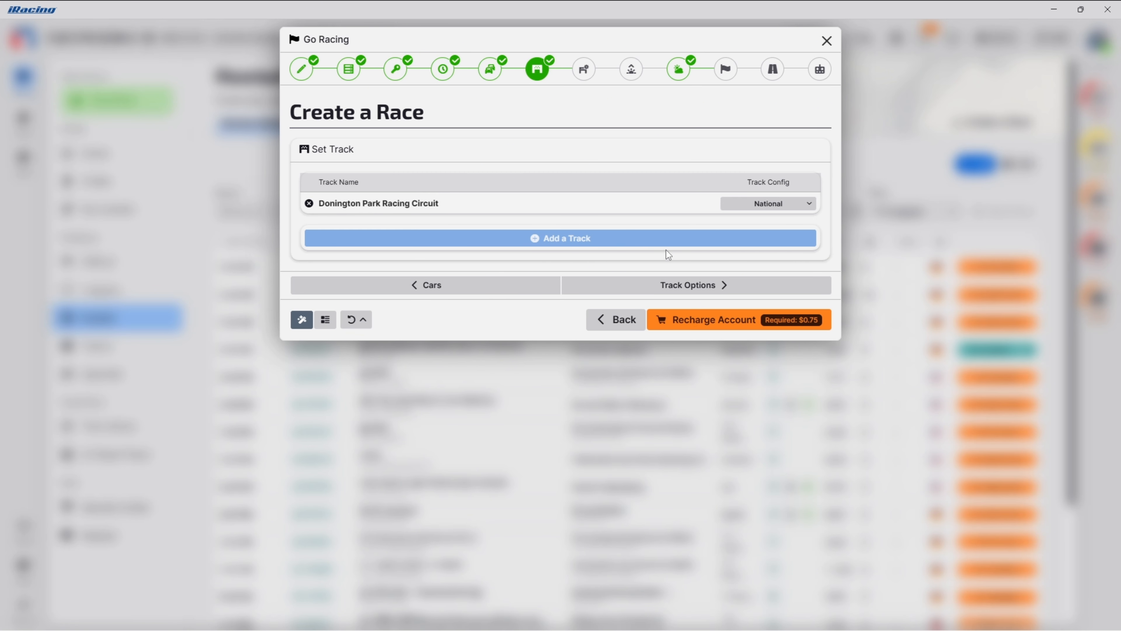
- Set the start type to Standing Starts in the track options, and continue past the time of day to the weather settings
{"action": "left_click", "coordinate": [647, 286]}
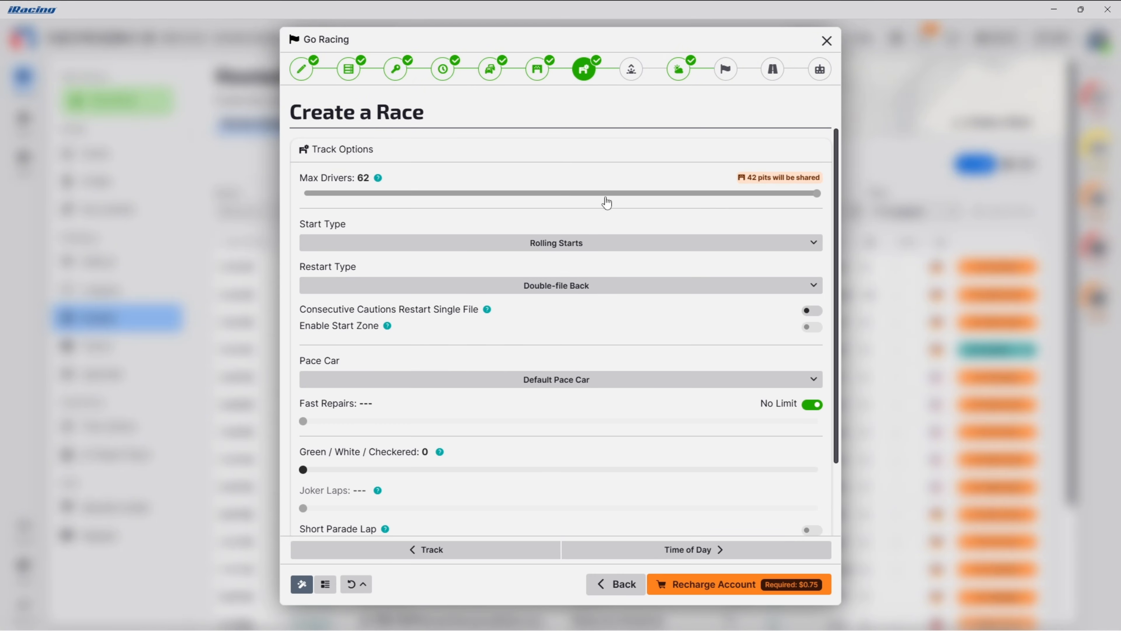
{"action": "left_click", "coordinate": [535, 243]}
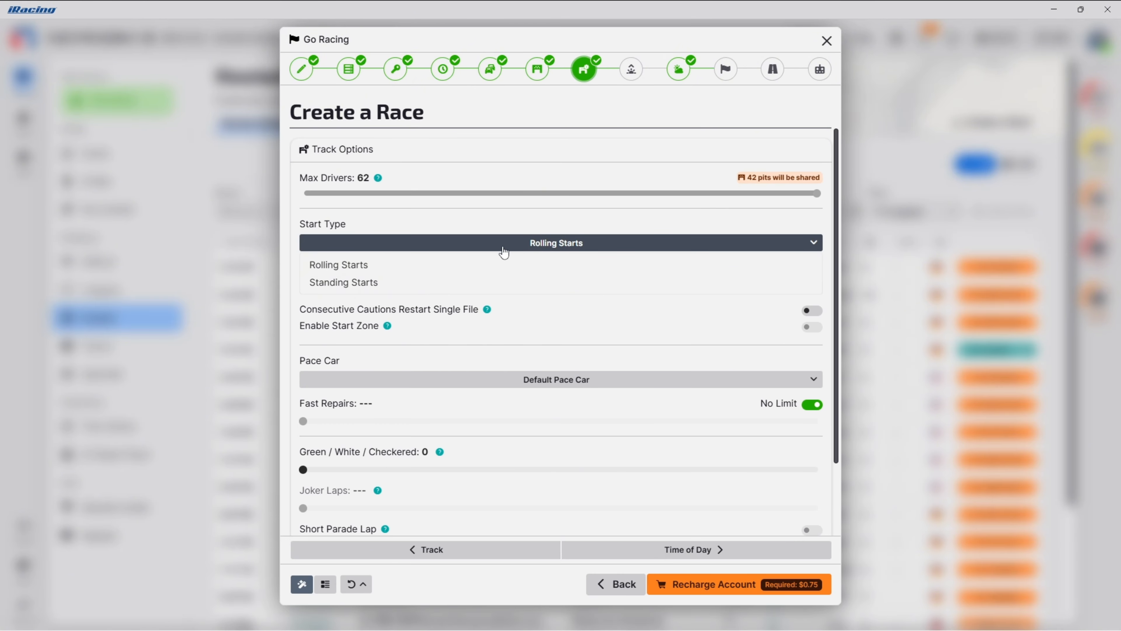
{"action": "left_click", "coordinate": [419, 283]}
{"action": "scroll", "coordinate": [538, 276], "scroll_direction": "down", "scroll_amount": 2}
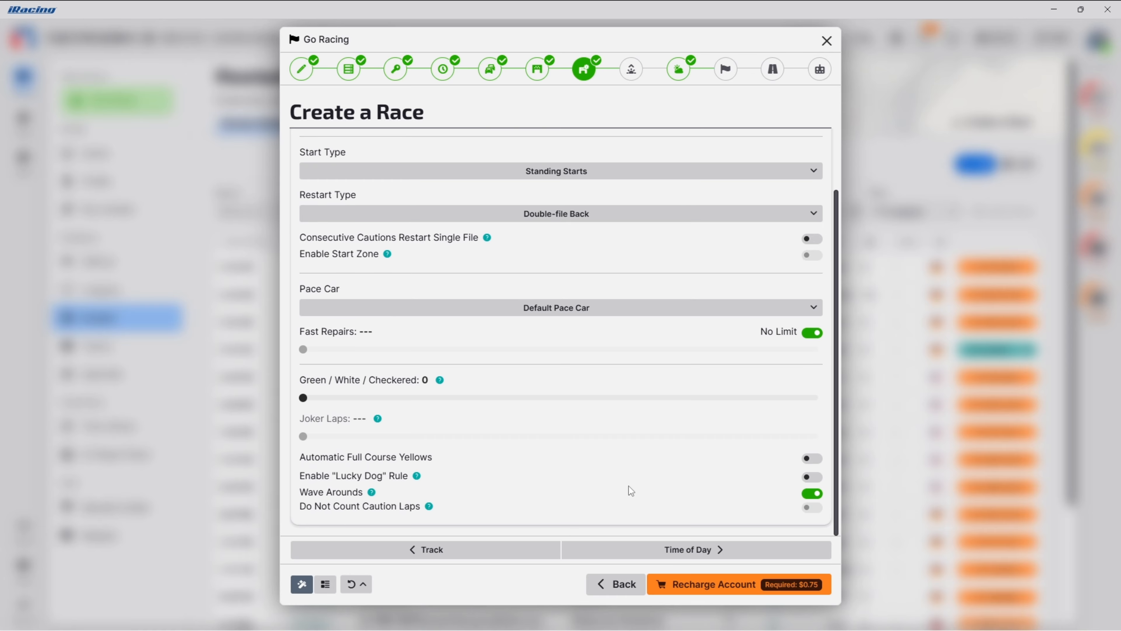
{"action": "left_click", "coordinate": [677, 549]}
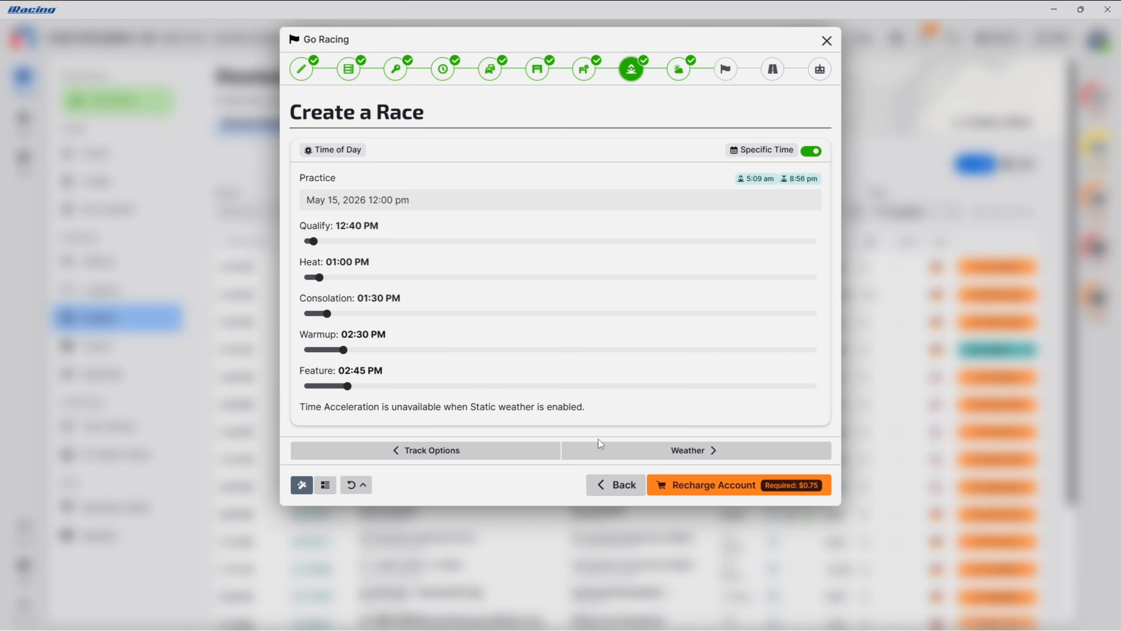
{"action": "left_click", "coordinate": [604, 448]}
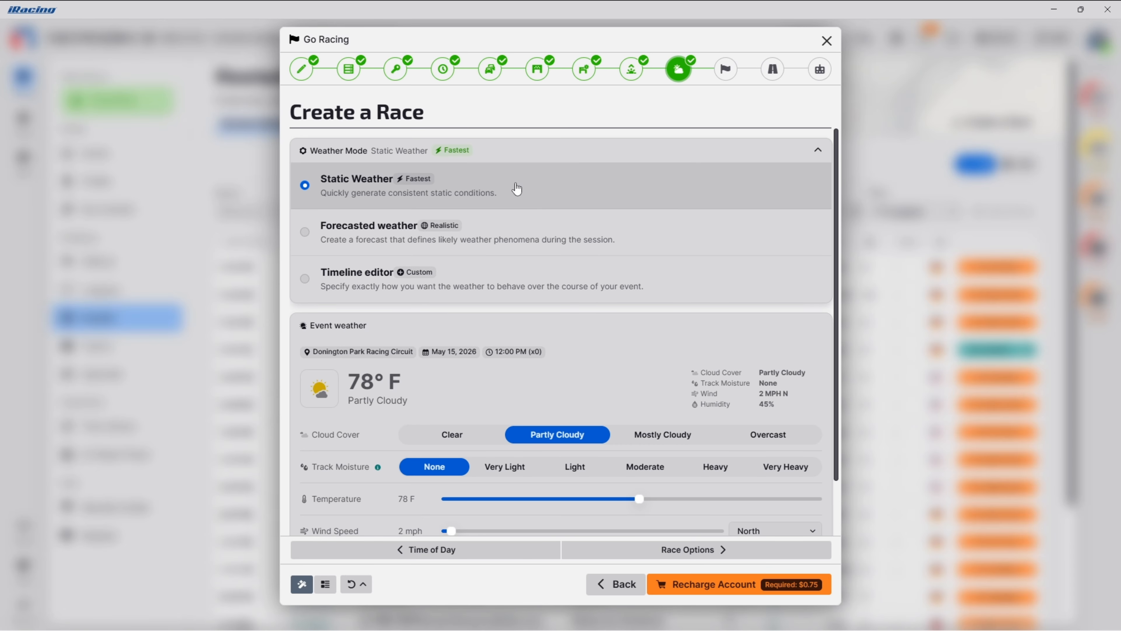
- Set the weather mode to Forecasted weather and review the event's forecast settings
{"action": "left_click", "coordinate": [378, 231]}
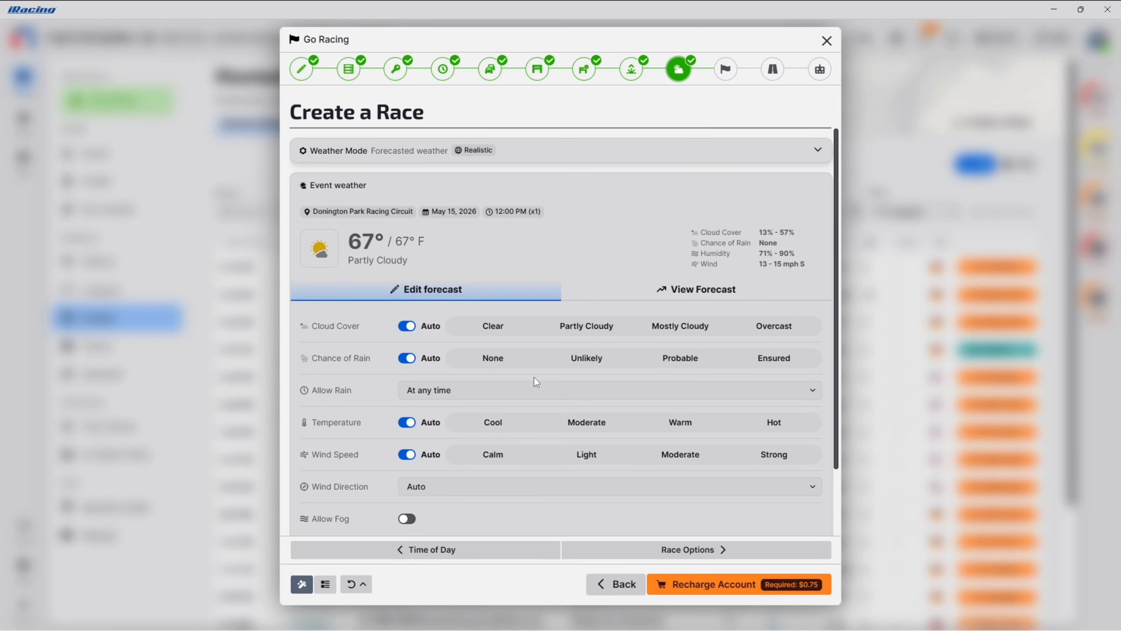
{"action": "scroll", "coordinate": [523, 424], "scroll_direction": "down", "scroll_amount": 2}
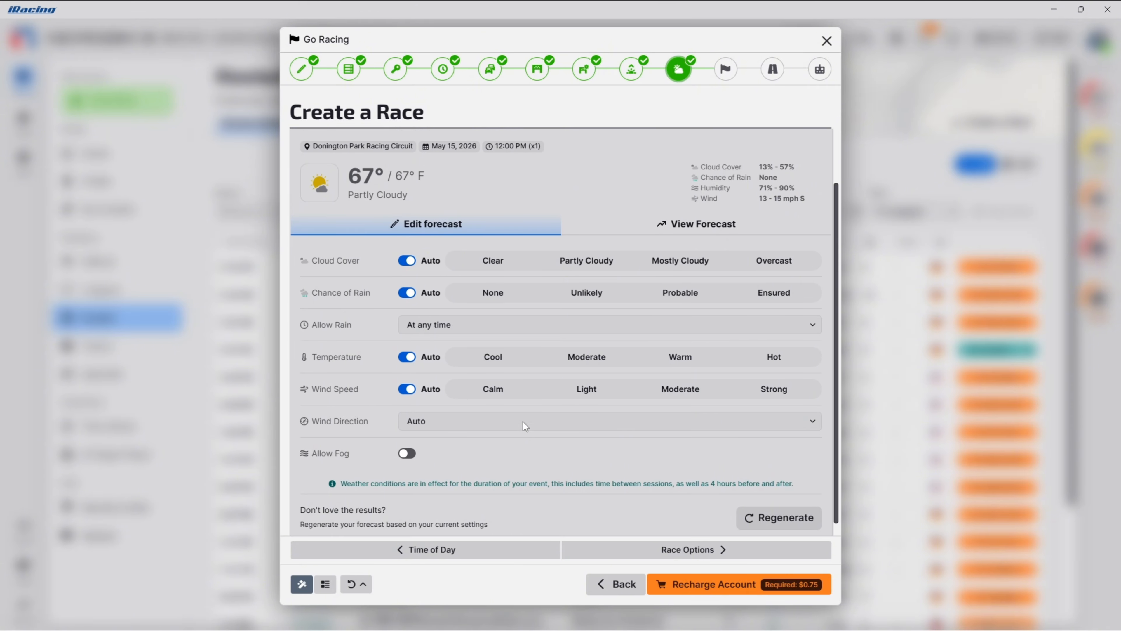
{"action": "scroll", "coordinate": [552, 362], "scroll_direction": "down", "scroll_amount": 1}
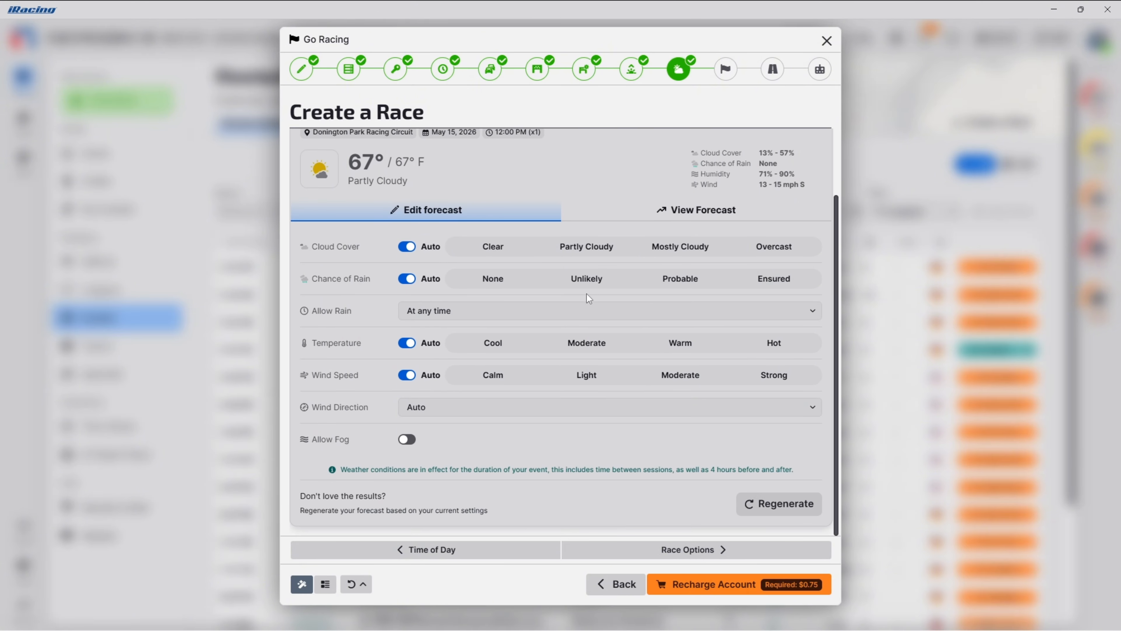
{"action": "scroll", "coordinate": [532, 207], "scroll_direction": "up", "scroll_amount": 2}
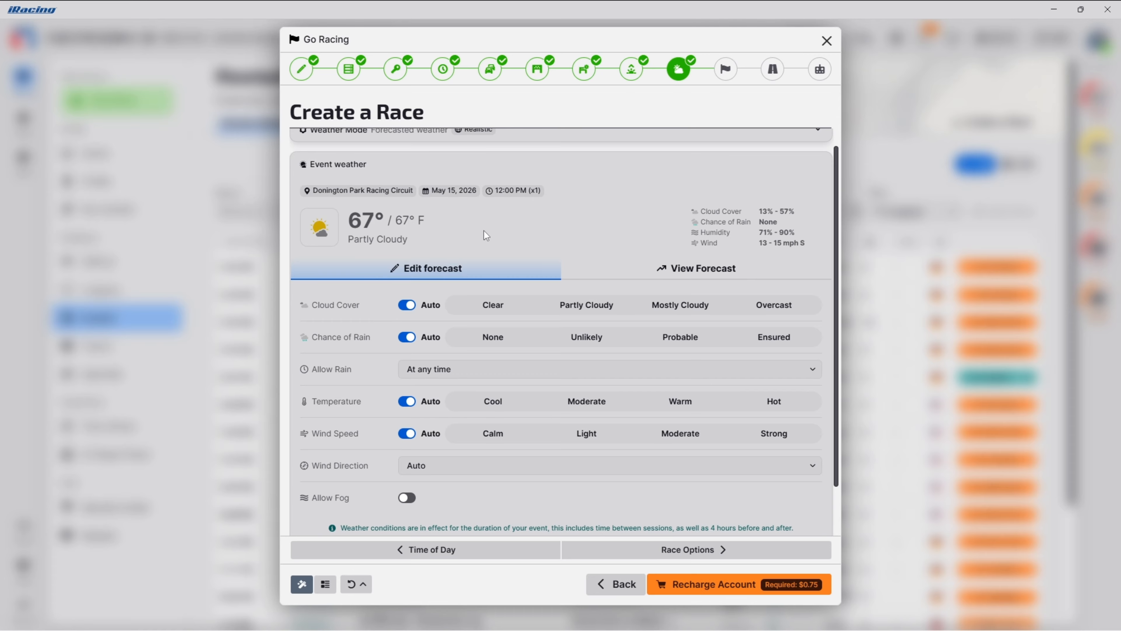
{"action": "scroll", "coordinate": [537, 235], "scroll_direction": "up", "scroll_amount": 1}
{"action": "scroll", "coordinate": [536, 235], "scroll_direction": "down", "scroll_amount": 3}
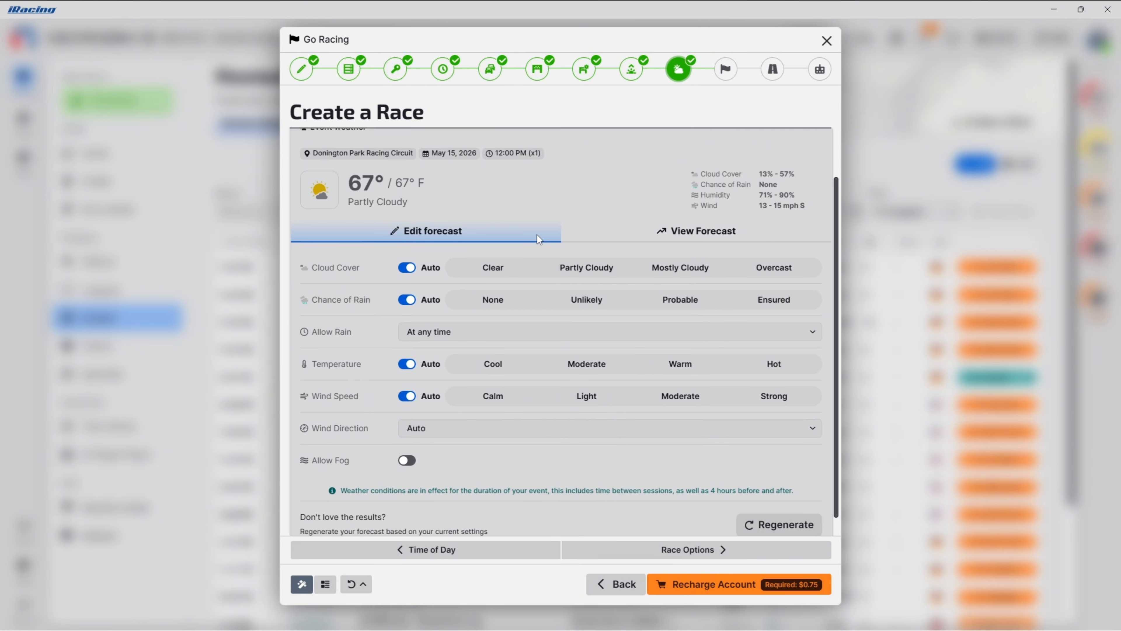
{"action": "scroll", "coordinate": [537, 235], "scroll_direction": "up", "scroll_amount": 3}
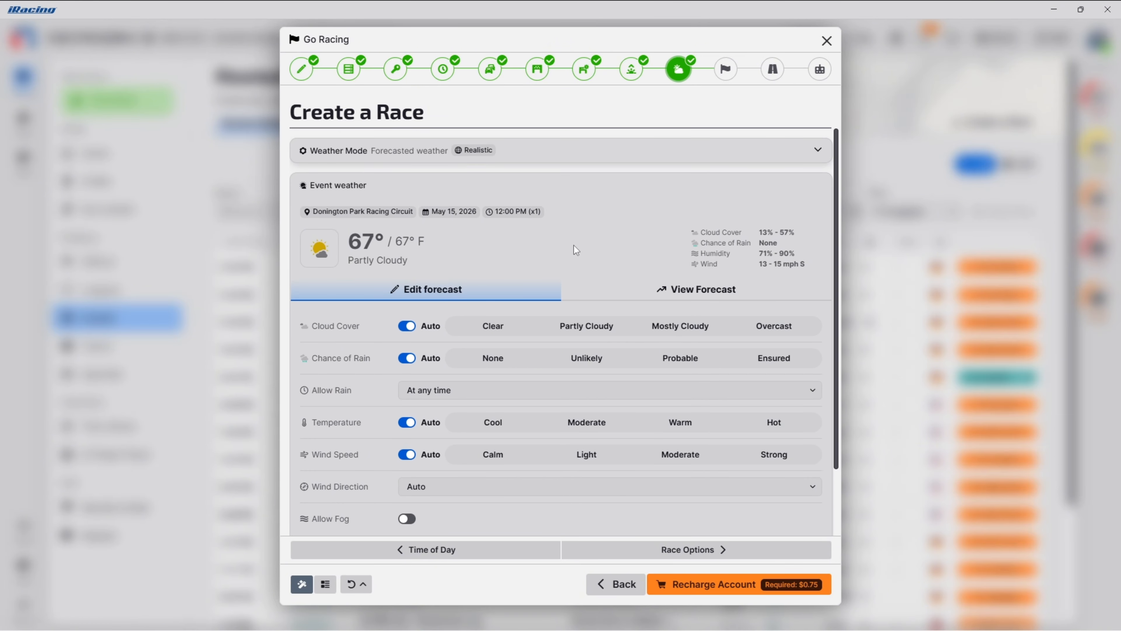
- Regenerate the weather forecast with all settings on Auto and continue to the race options
{"action": "left_click", "coordinate": [614, 164]}
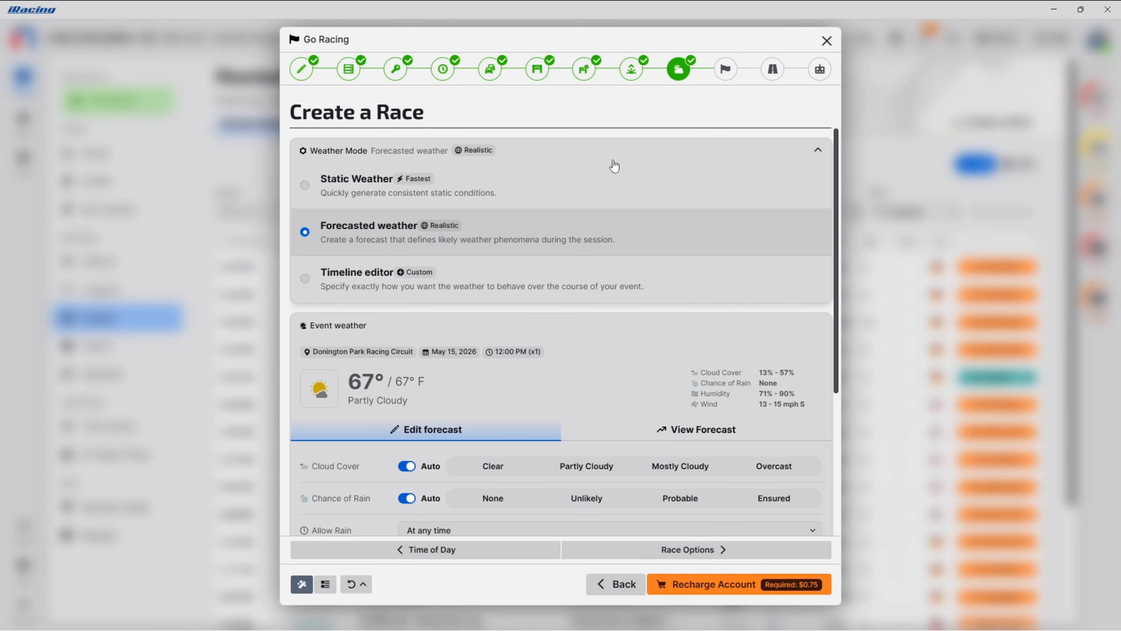
{"action": "left_click", "coordinate": [614, 166]}
{"action": "scroll", "coordinate": [701, 510], "scroll_direction": "down", "scroll_amount": 4}
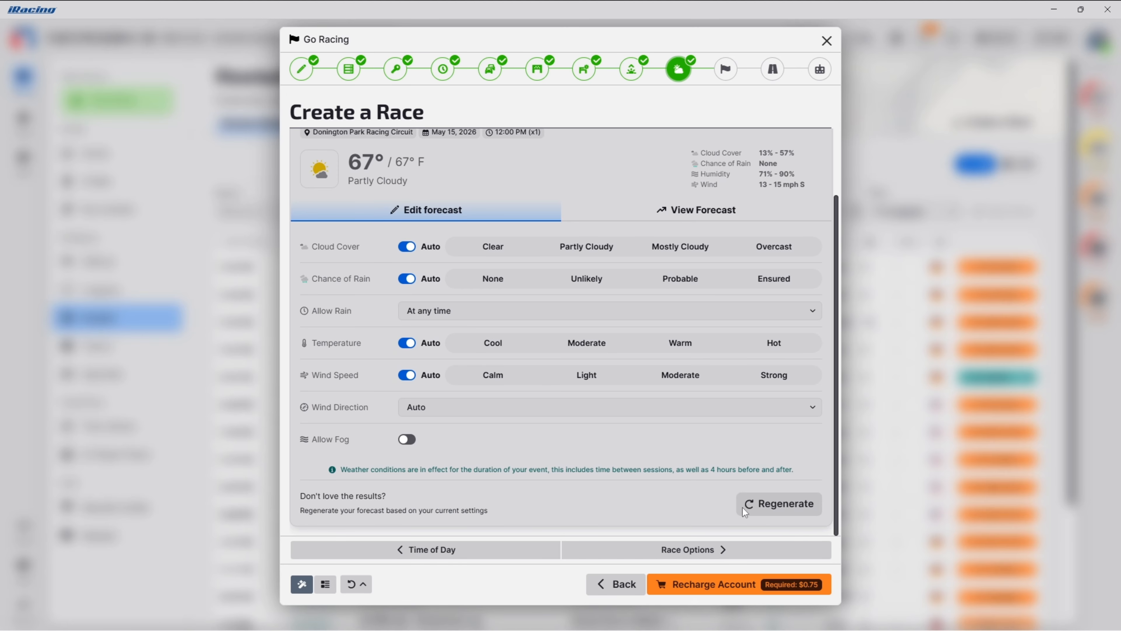
{"action": "left_click", "coordinate": [746, 510]}
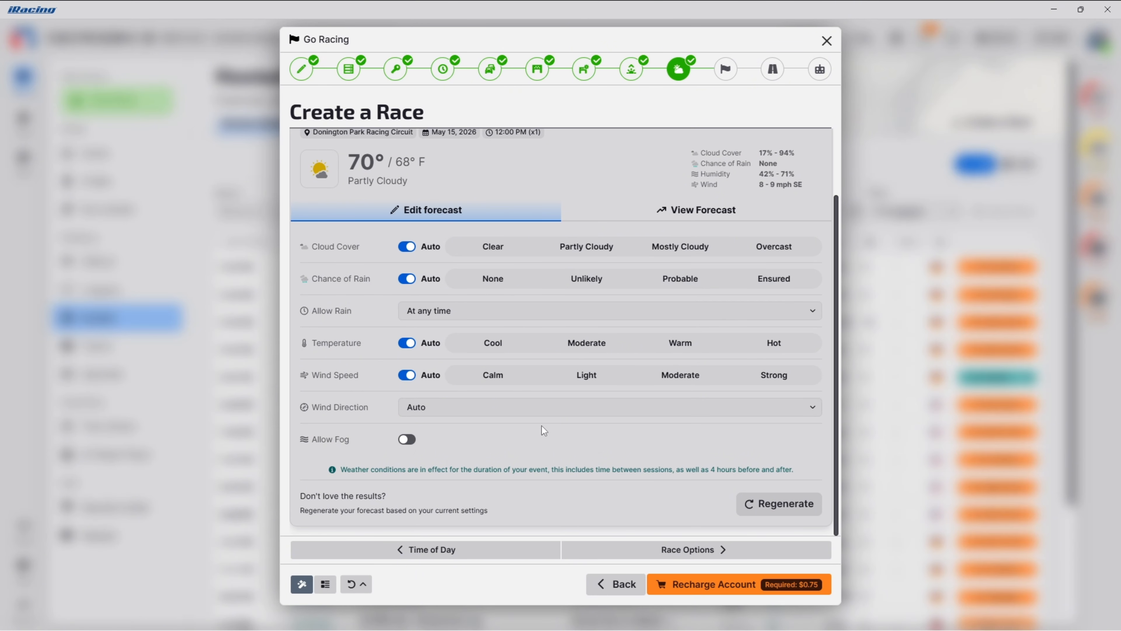
{"action": "scroll", "coordinate": [552, 334], "scroll_direction": "up", "scroll_amount": 3}
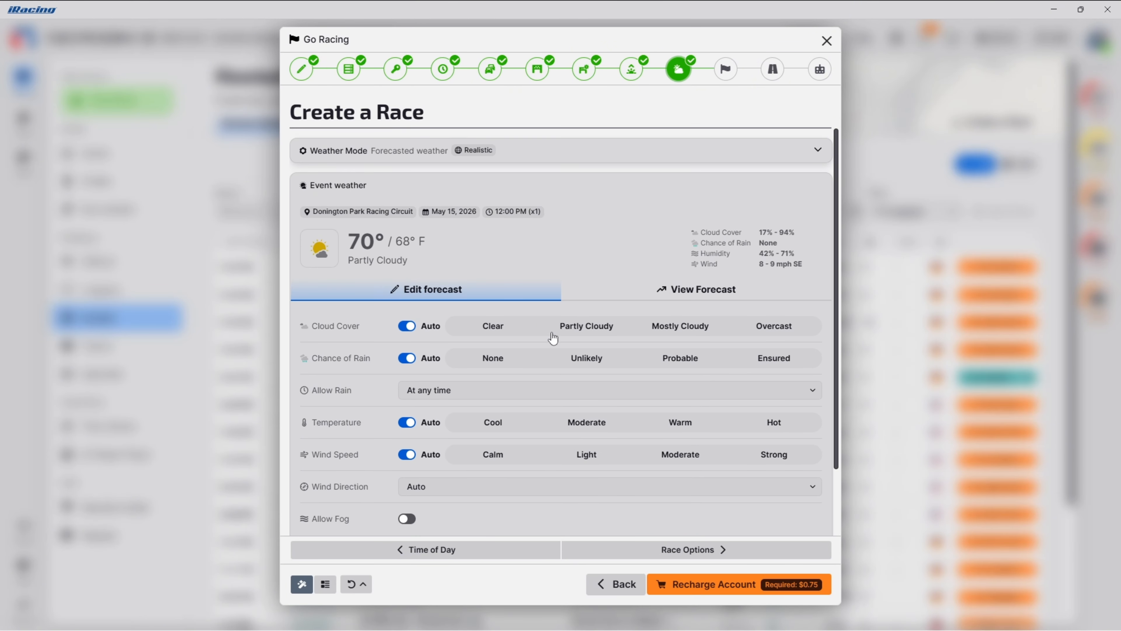
{"action": "left_click", "coordinate": [635, 548]}
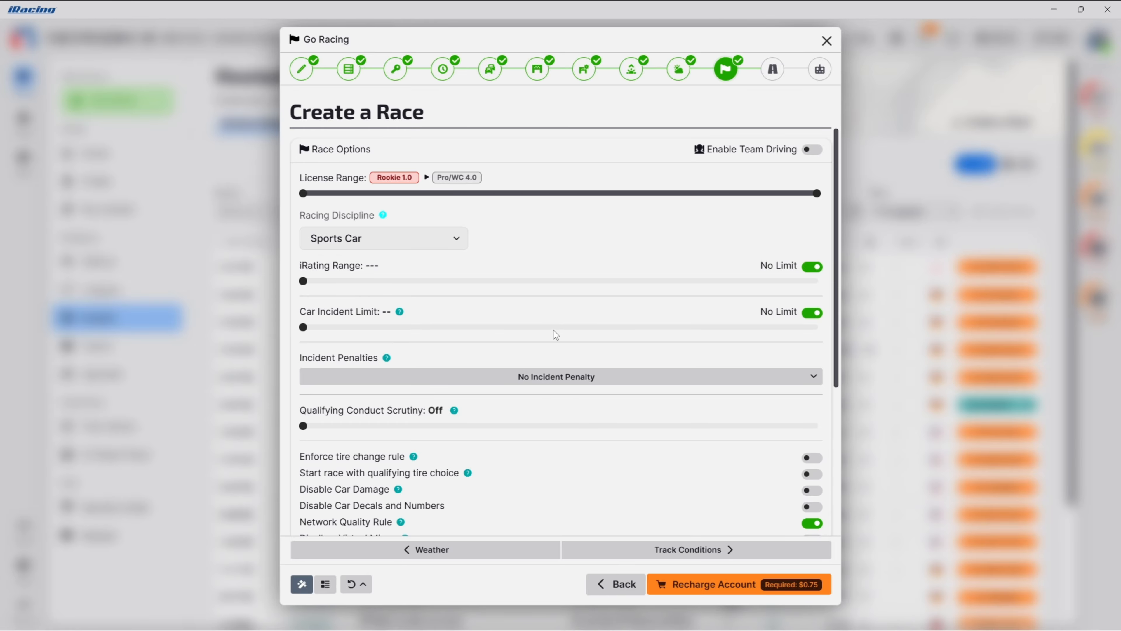
- Review the race options and track conditions, and continue to the AI opponents
{"action": "scroll", "coordinate": [646, 333], "scroll_direction": "down", "scroll_amount": 1}
{"action": "scroll", "coordinate": [640, 335], "scroll_direction": "down", "scroll_amount": 3}
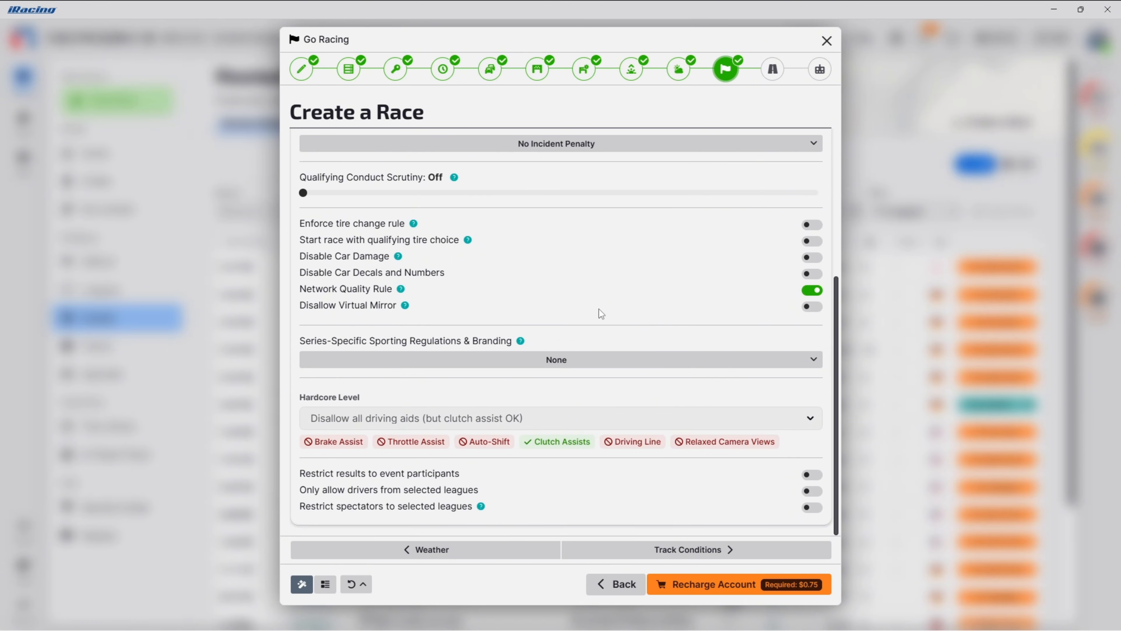
{"action": "left_click", "coordinate": [658, 552]}
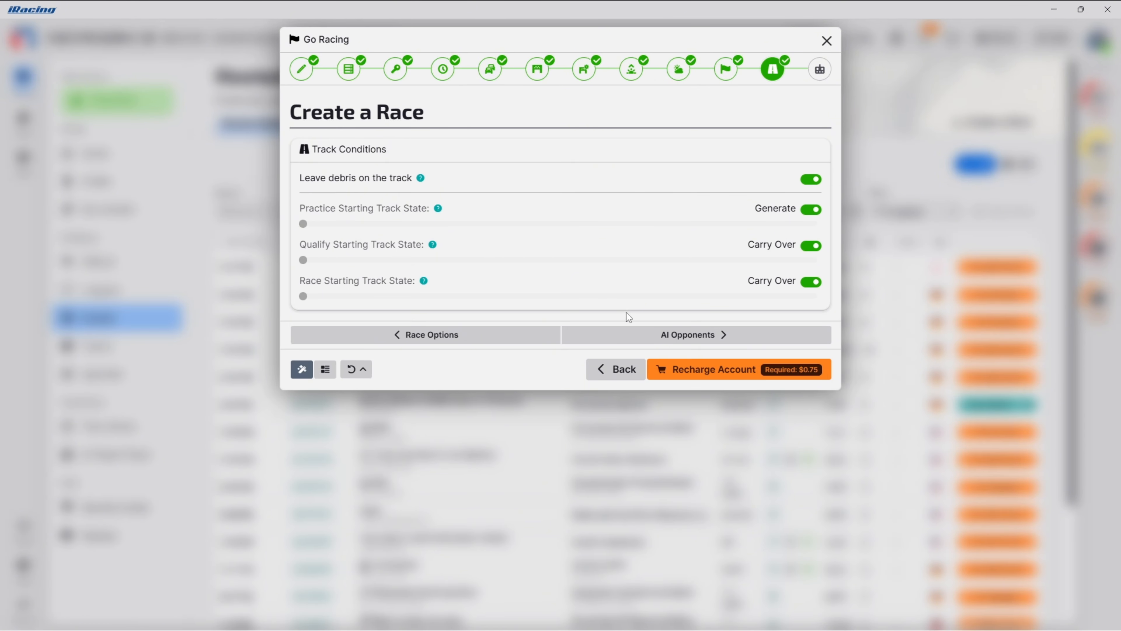
{"action": "left_click", "coordinate": [647, 334]}
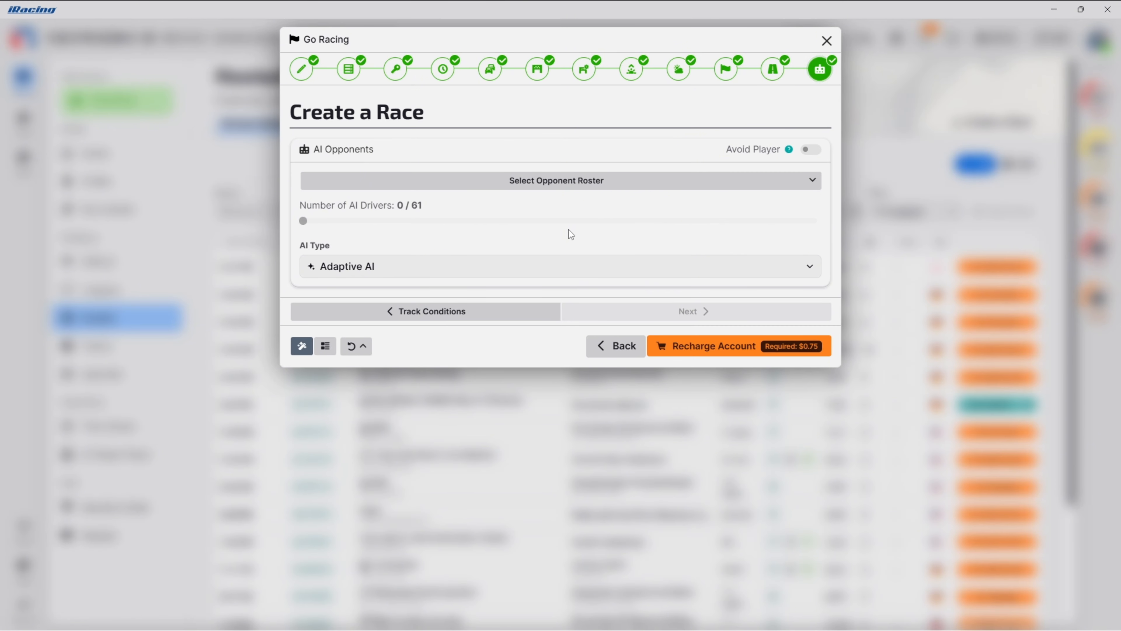
- Choose the saved opponent roster TCR - 334115 for the AI drivers
{"action": "left_click", "coordinate": [557, 182]}
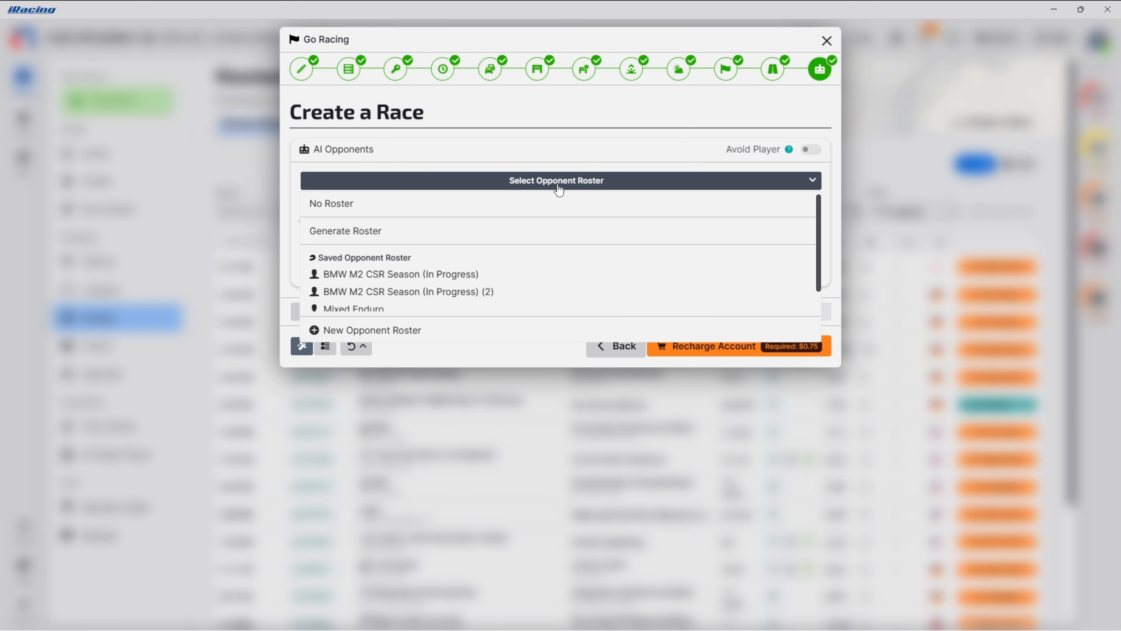
{"action": "scroll", "coordinate": [535, 265], "scroll_direction": "down", "scroll_amount": 1}
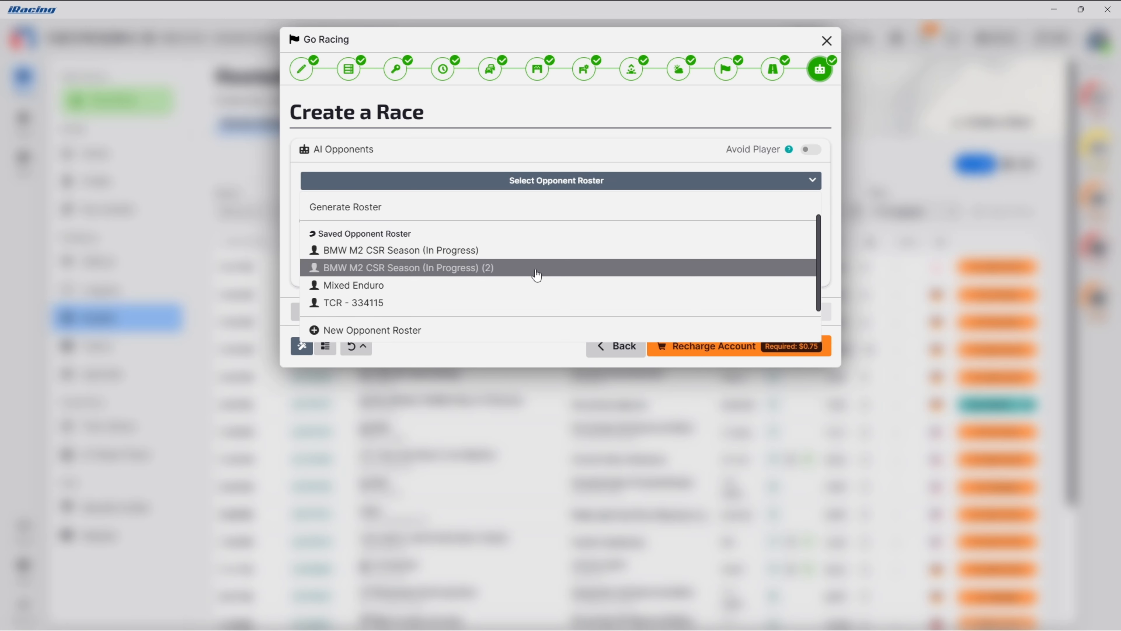
{"action": "scroll", "coordinate": [535, 270], "scroll_direction": "up", "scroll_amount": 1}
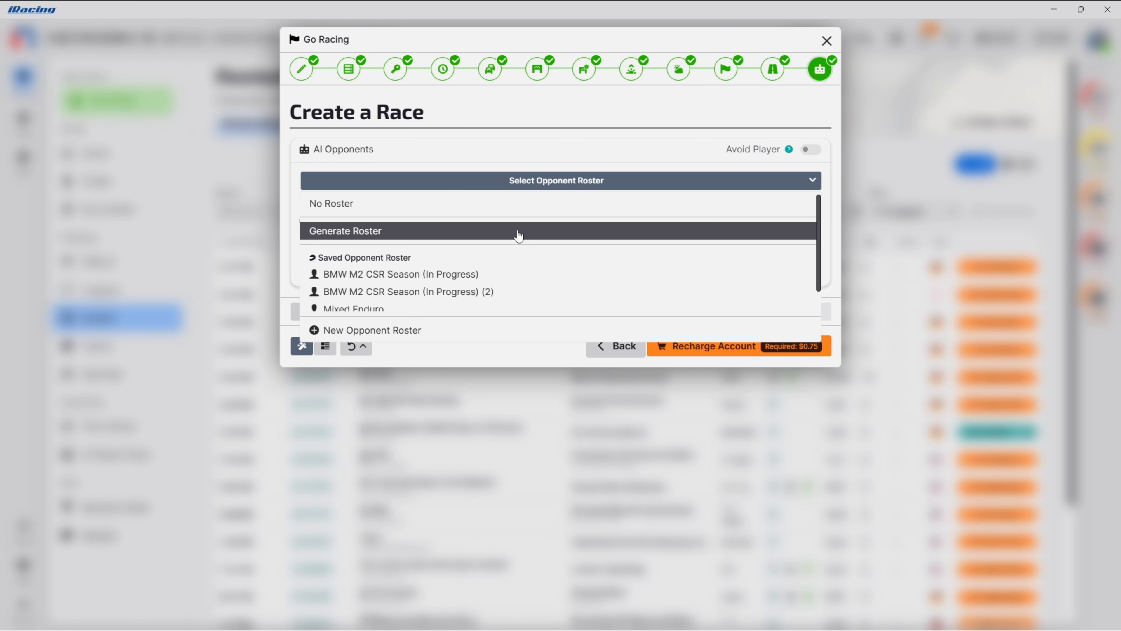
{"action": "scroll", "coordinate": [556, 274], "scroll_direction": "down", "scroll_amount": 1}
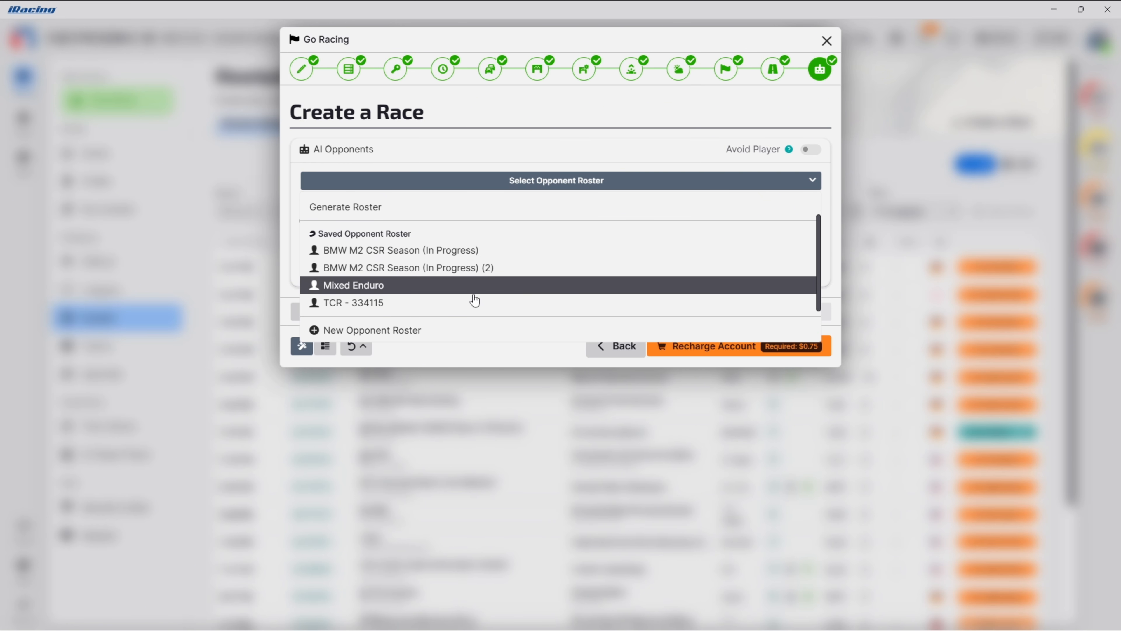
{"action": "left_click", "coordinate": [410, 311]}
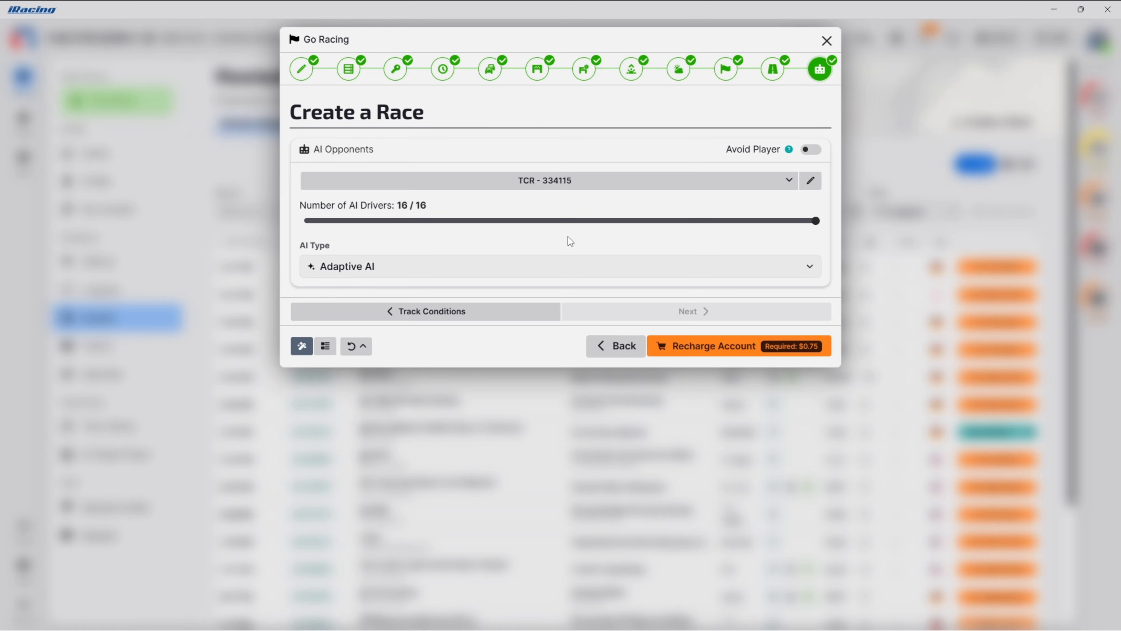
- Examine the drivers in the chosen opponent roster and the AI types on offer
{"action": "left_click", "coordinate": [719, 181]}
{"action": "left_click", "coordinate": [765, 180]}
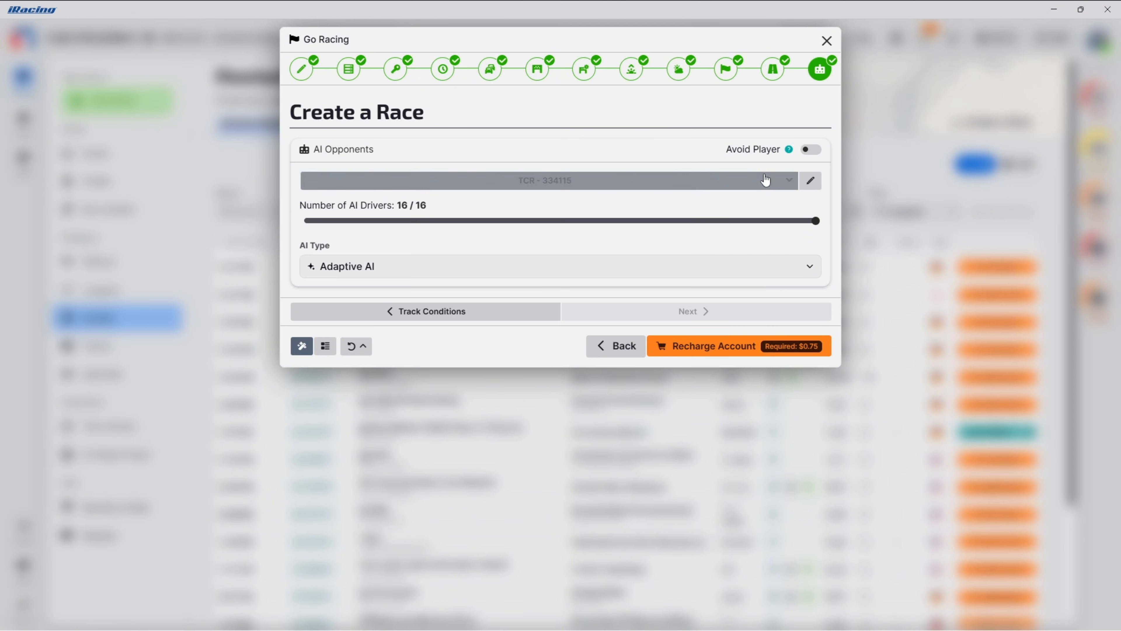
{"action": "left_click", "coordinate": [809, 180]}
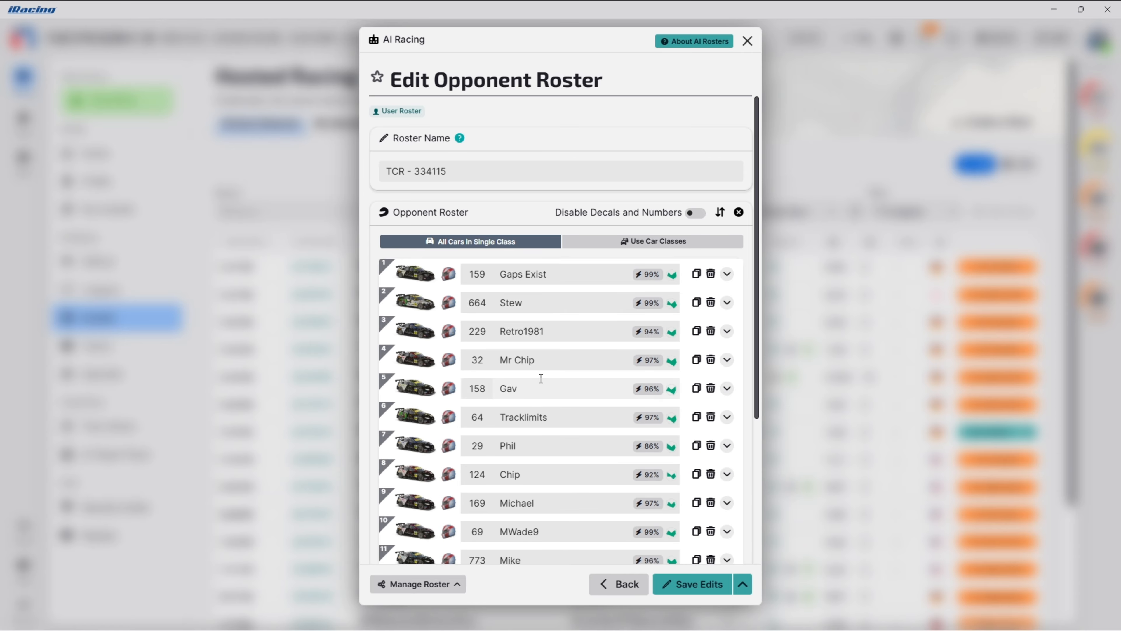
{"action": "scroll", "coordinate": [558, 389], "scroll_direction": "down", "scroll_amount": 5}
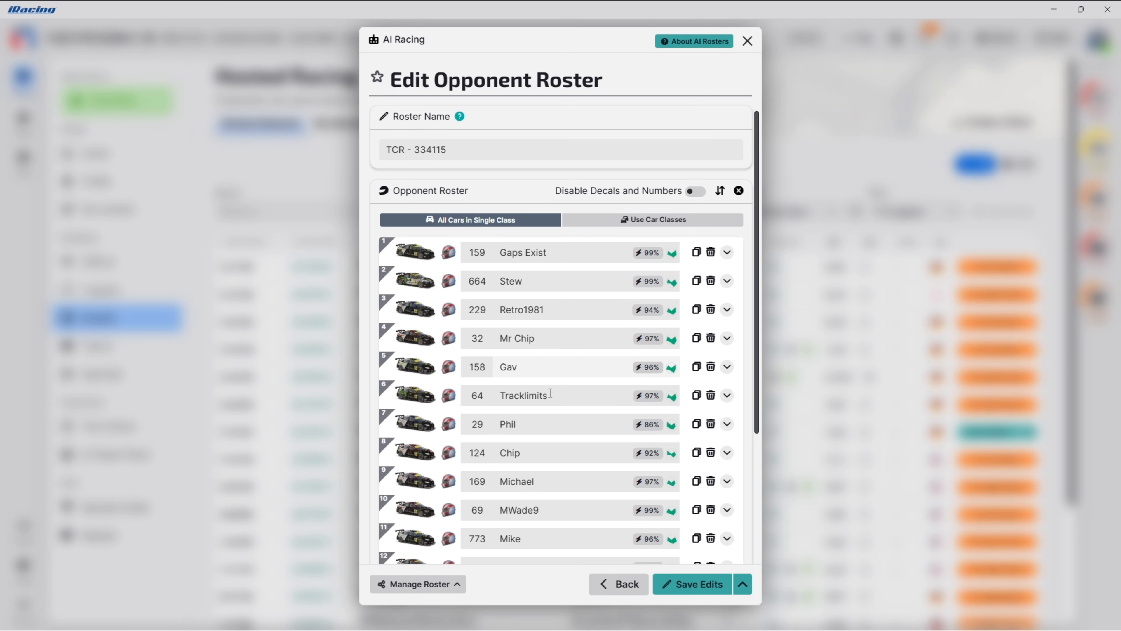
{"action": "scroll", "coordinate": [550, 415], "scroll_direction": "up", "scroll_amount": 5}
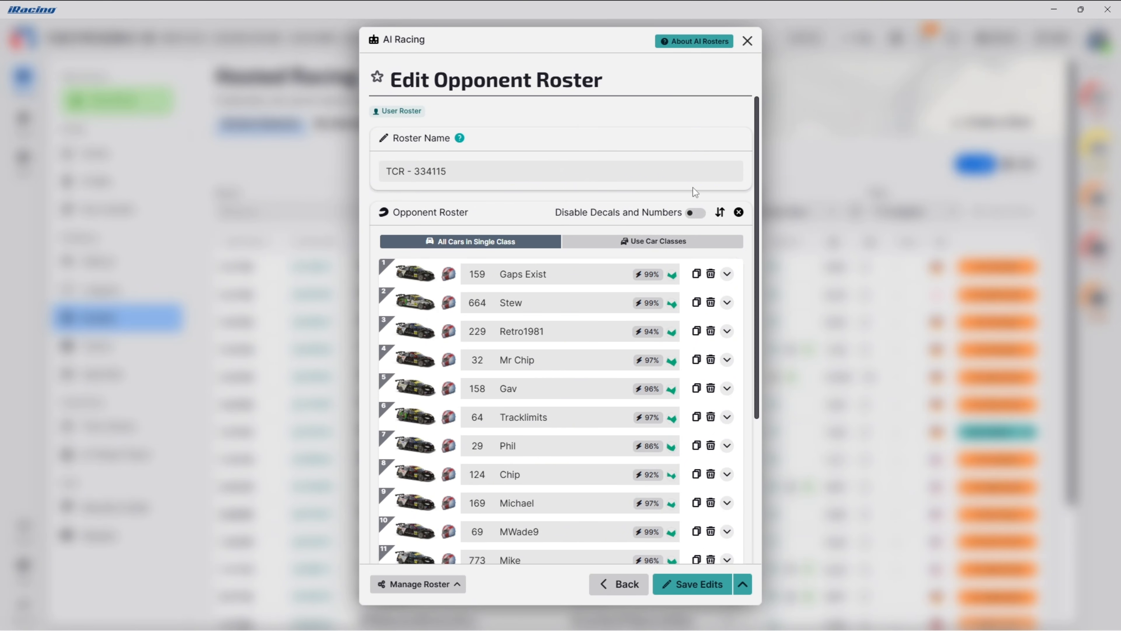
{"action": "left_click", "coordinate": [618, 583]}
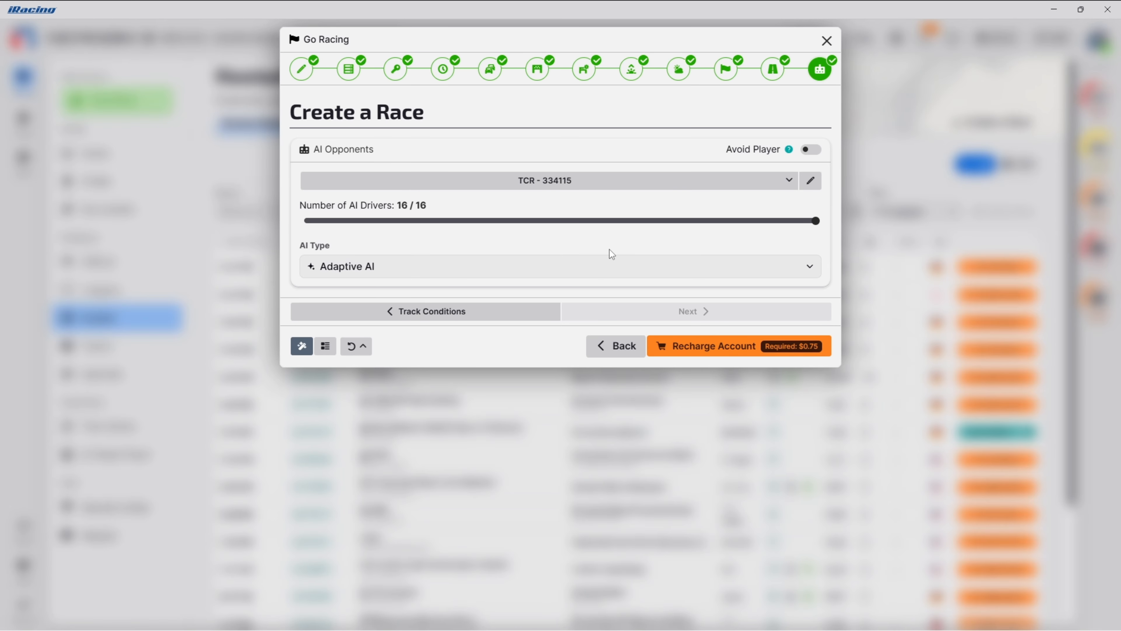
{"action": "left_click", "coordinate": [577, 265]}
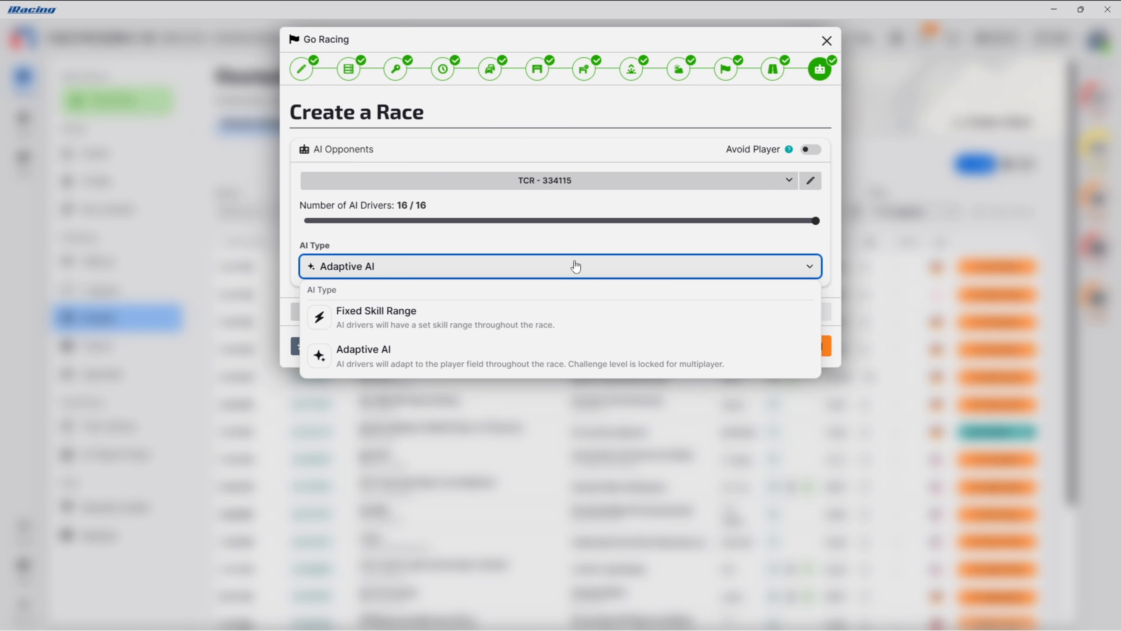
{"action": "left_click", "coordinate": [576, 266]}
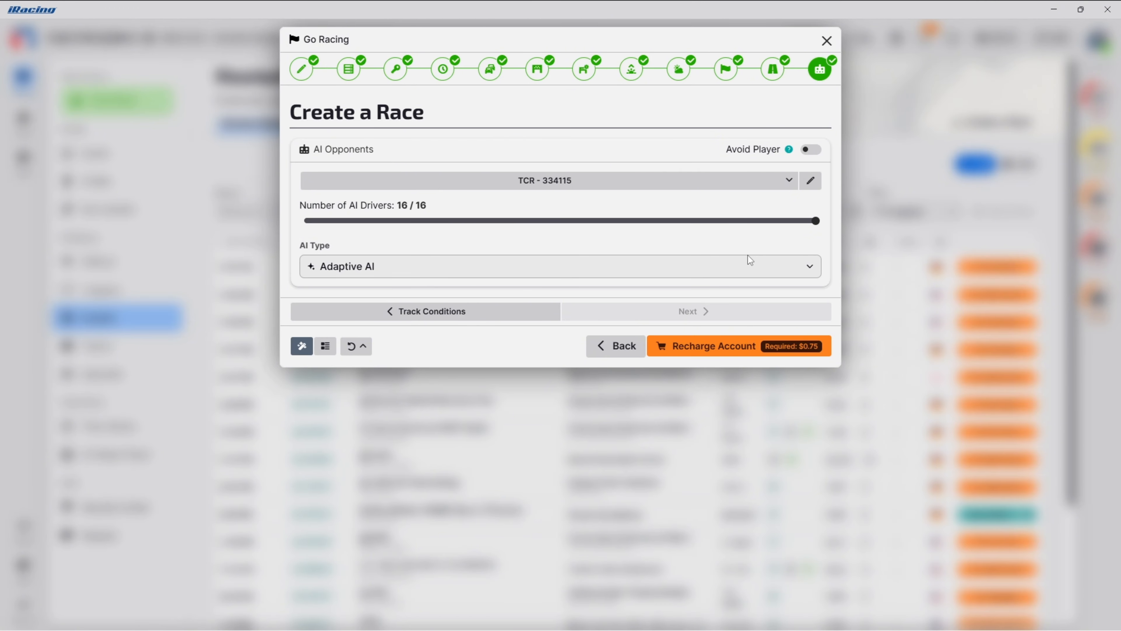
- Return to the session's time limits and review the heat format and event duration previews before leaving the details
{"action": "left_click", "coordinate": [443, 71]}
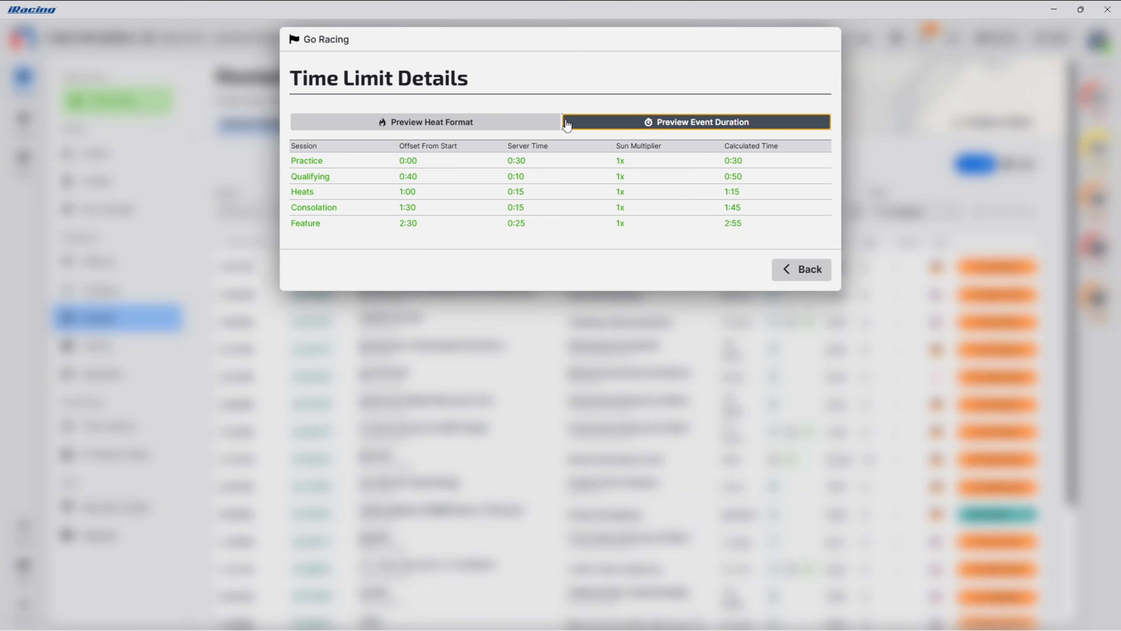
{"action": "left_click", "coordinate": [466, 125]}
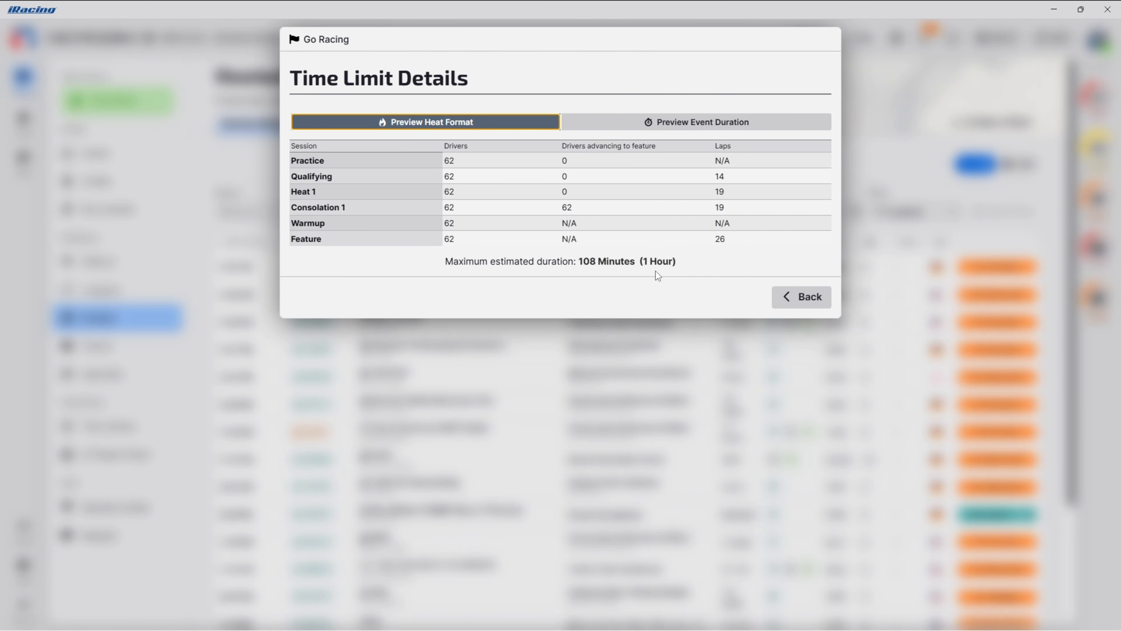
{"action": "left_click", "coordinate": [776, 299]}
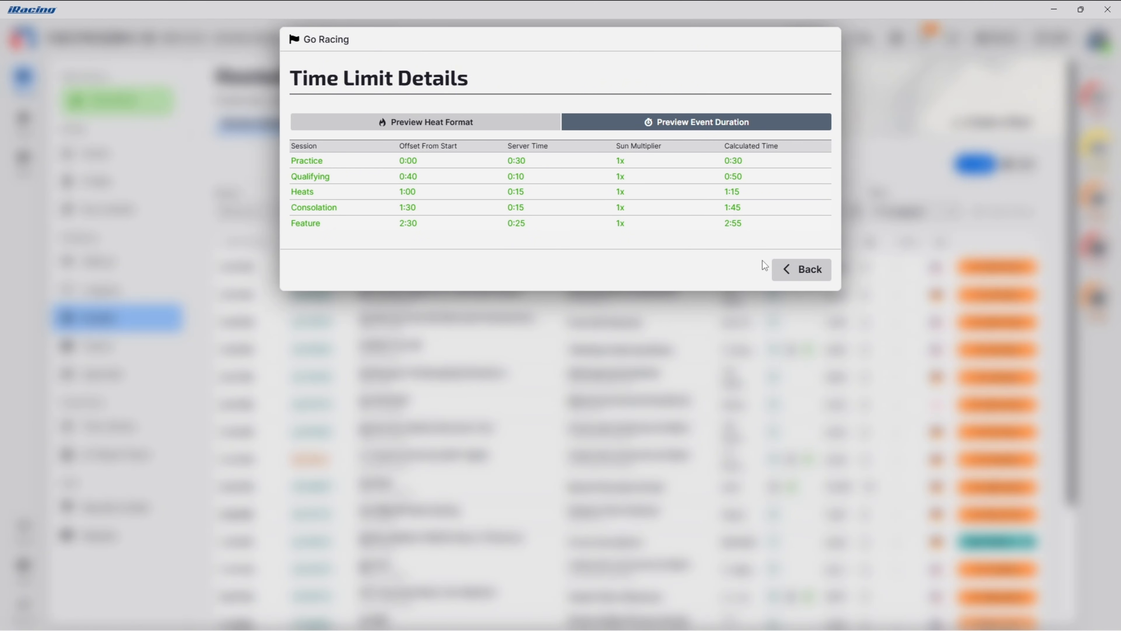
{"action": "left_click", "coordinate": [789, 269]}
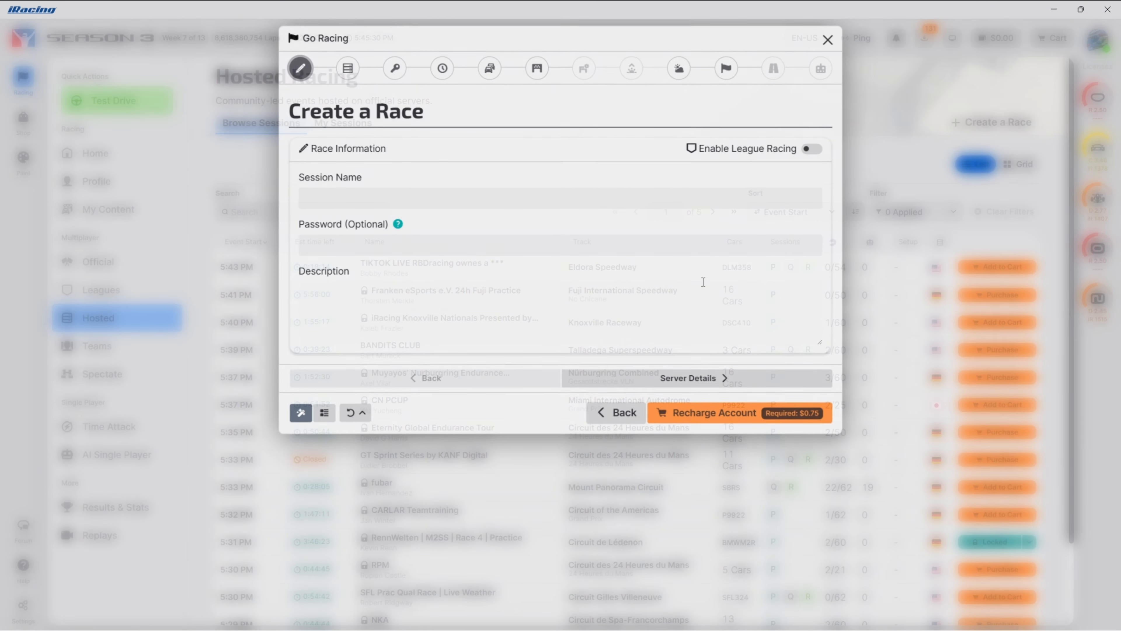